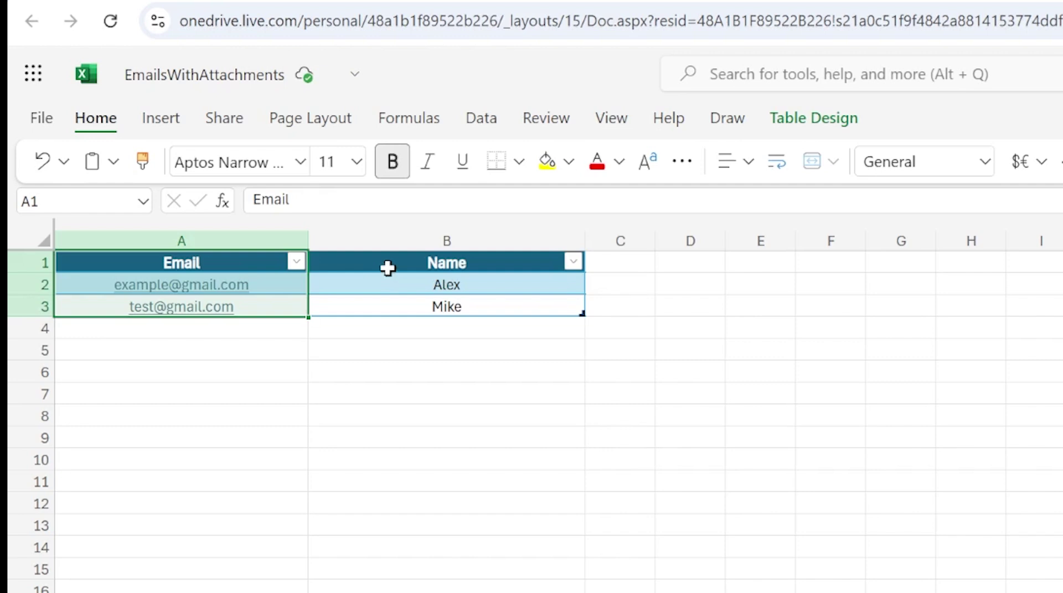
- Confirm the email table is named Email_Table, then select the Attachments table A1:B6
left_click_drag(387, 271, 389, 282)
left_click_drag(296, 280, 290, 261)
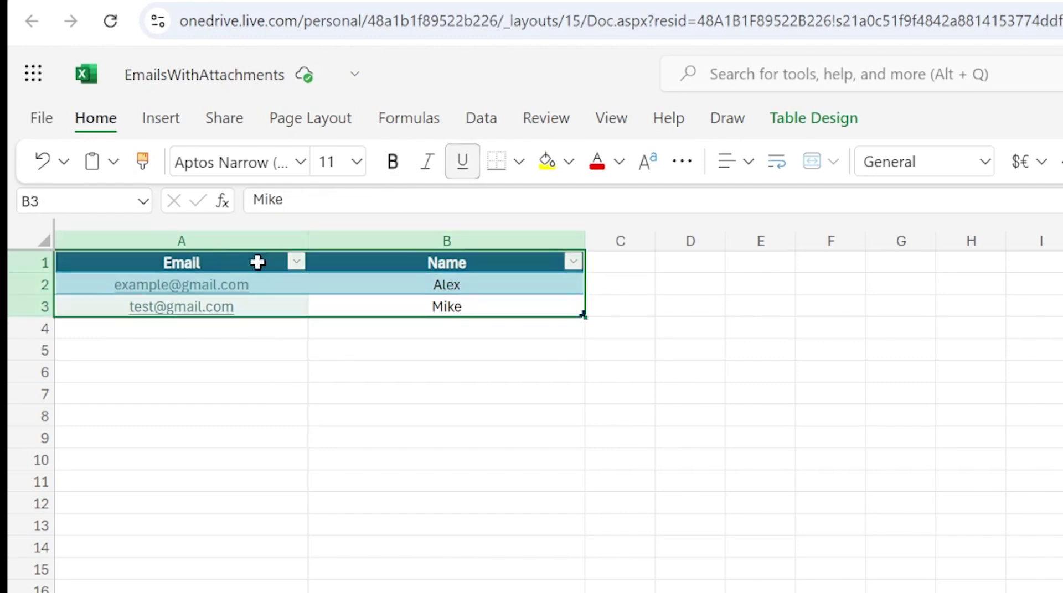
left_click(165, 127)
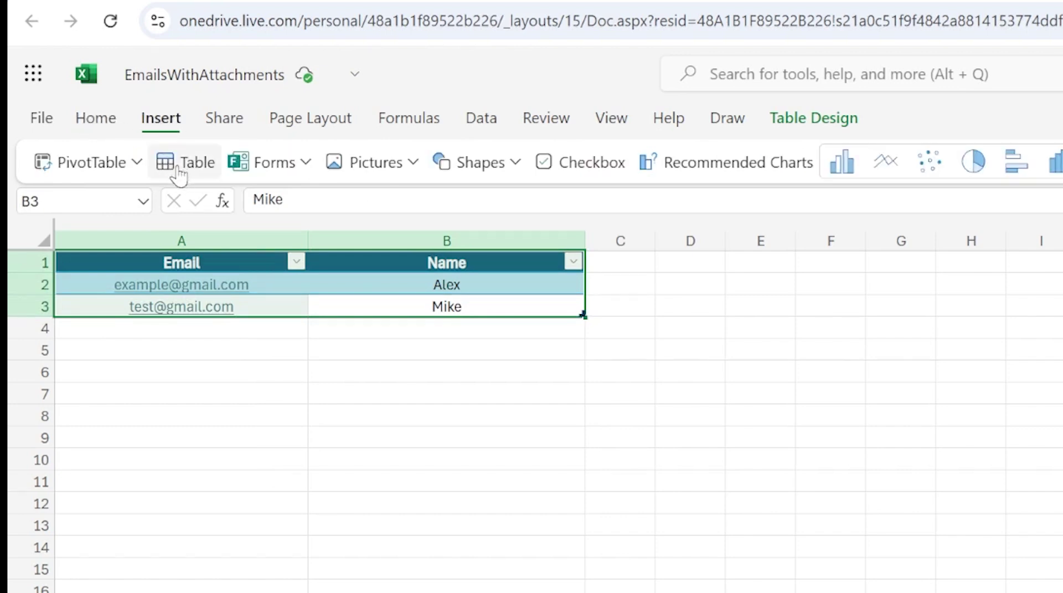
left_click(794, 128)
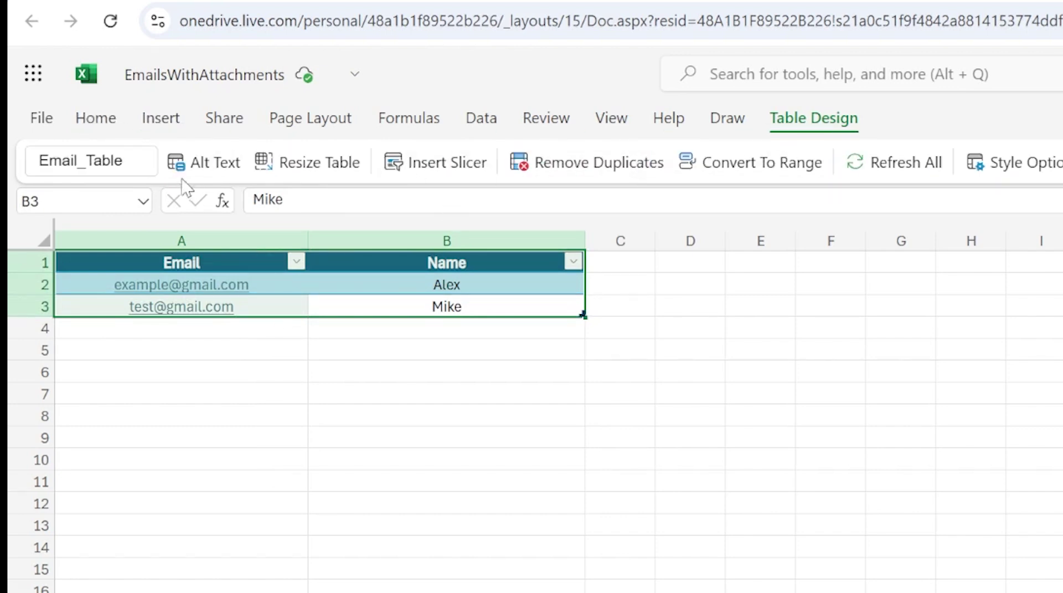
left_click(132, 161)
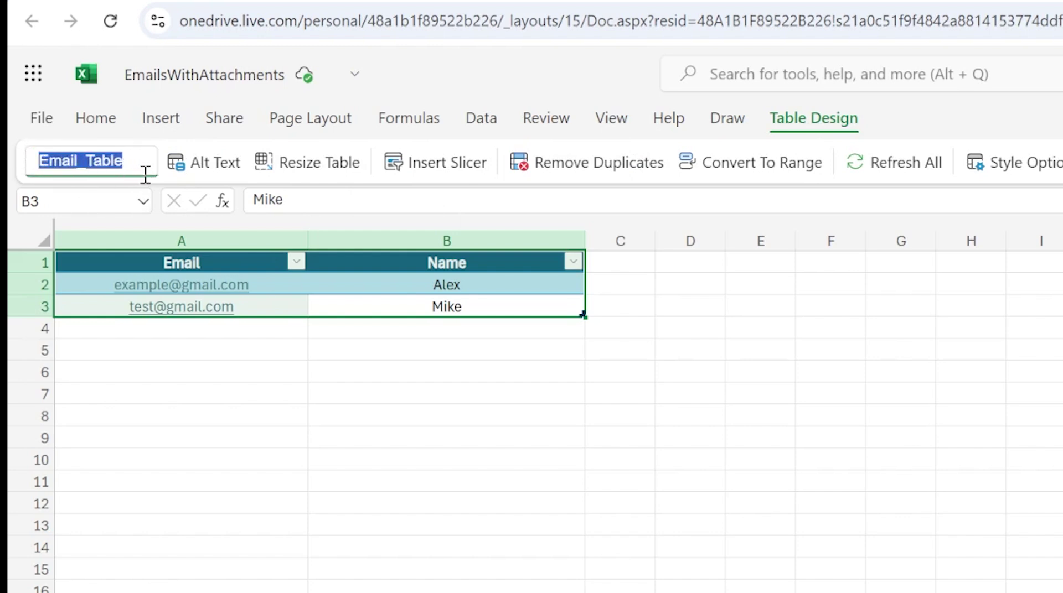
key("Return")
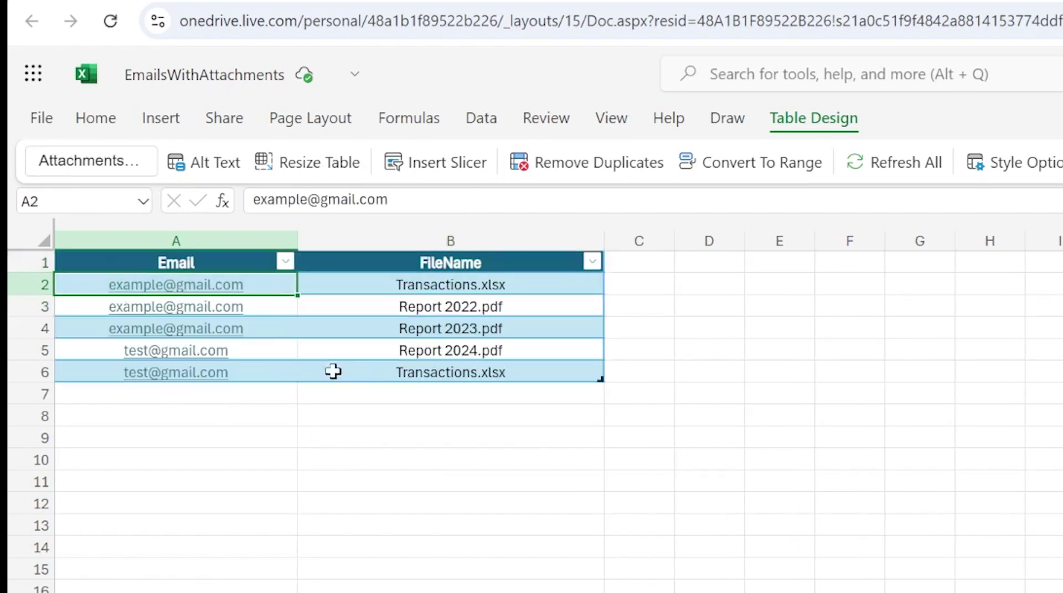
left_click_drag(420, 368, 214, 270)
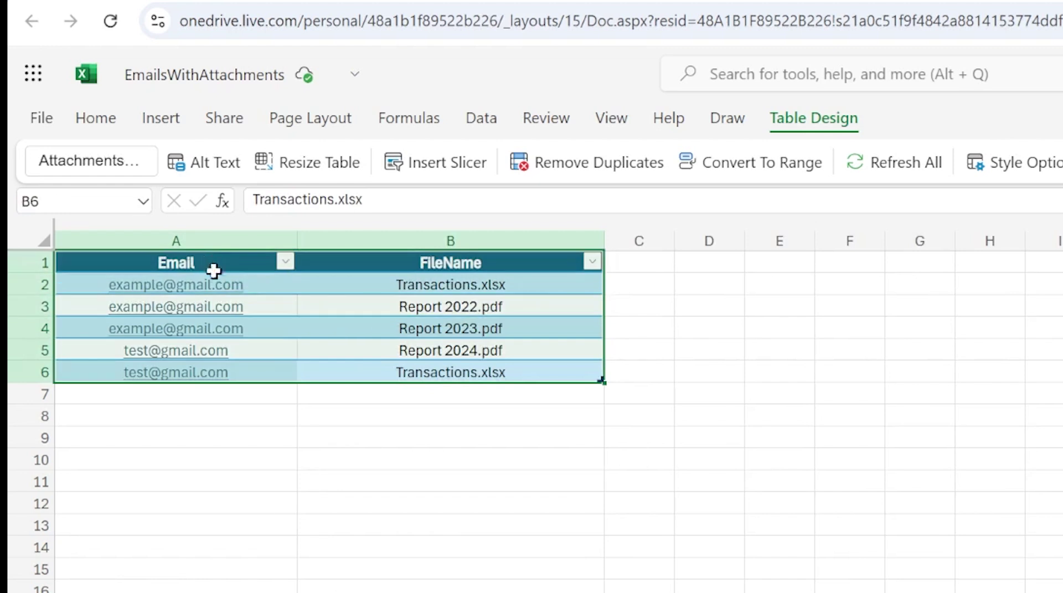
mouse_move(227, 289)
left_click(233, 263)
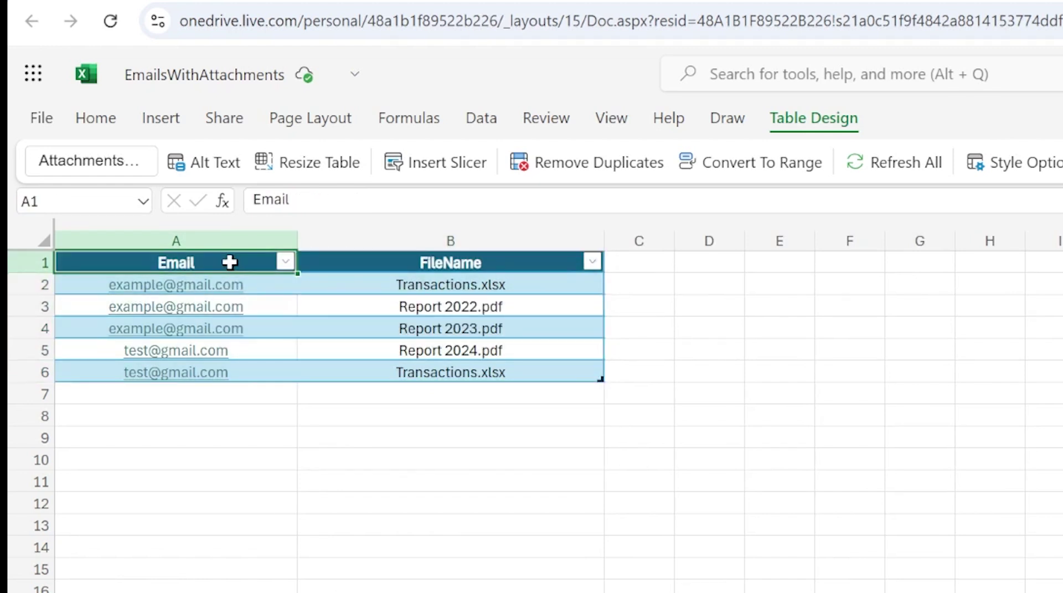
left_click_drag(247, 270, 365, 370)
left_click(393, 296)
left_click_drag(392, 283, 391, 365)
left_click_drag(283, 285, 277, 328)
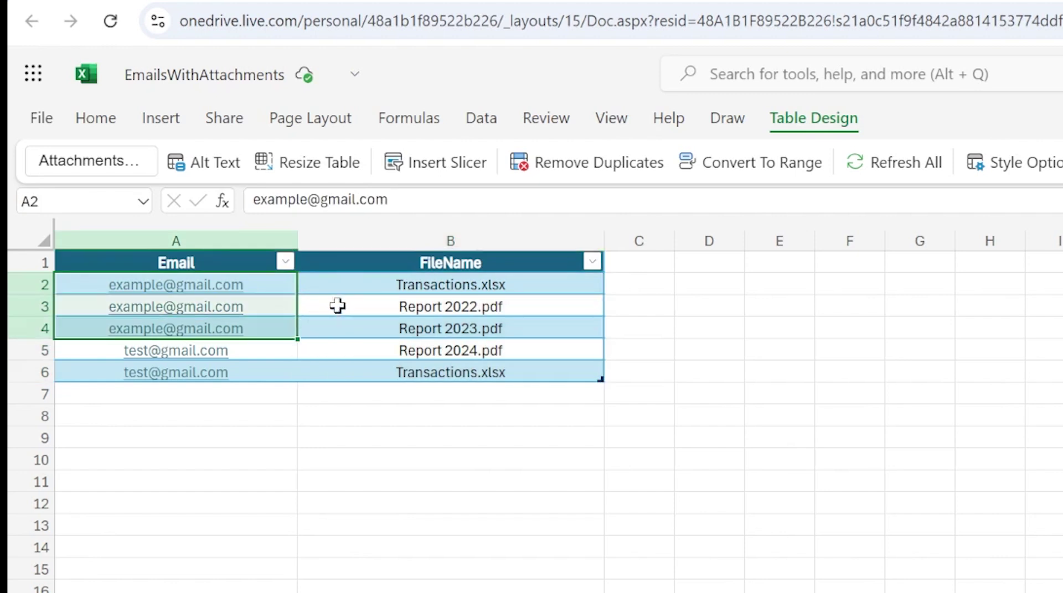
left_click_drag(346, 285, 348, 327)
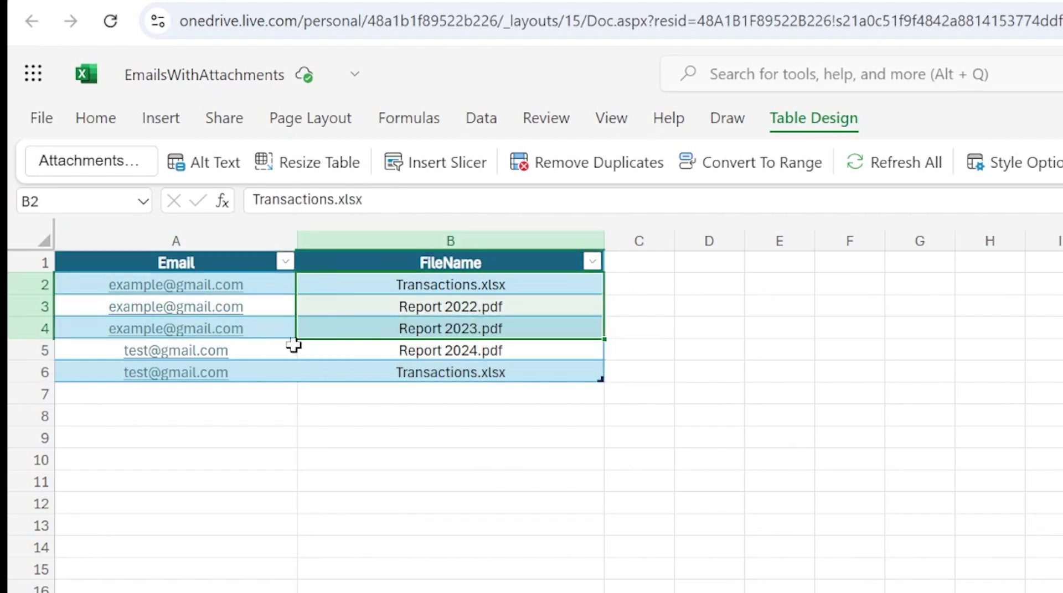
left_click_drag(280, 351, 277, 368)
left_click_drag(339, 348, 351, 366)
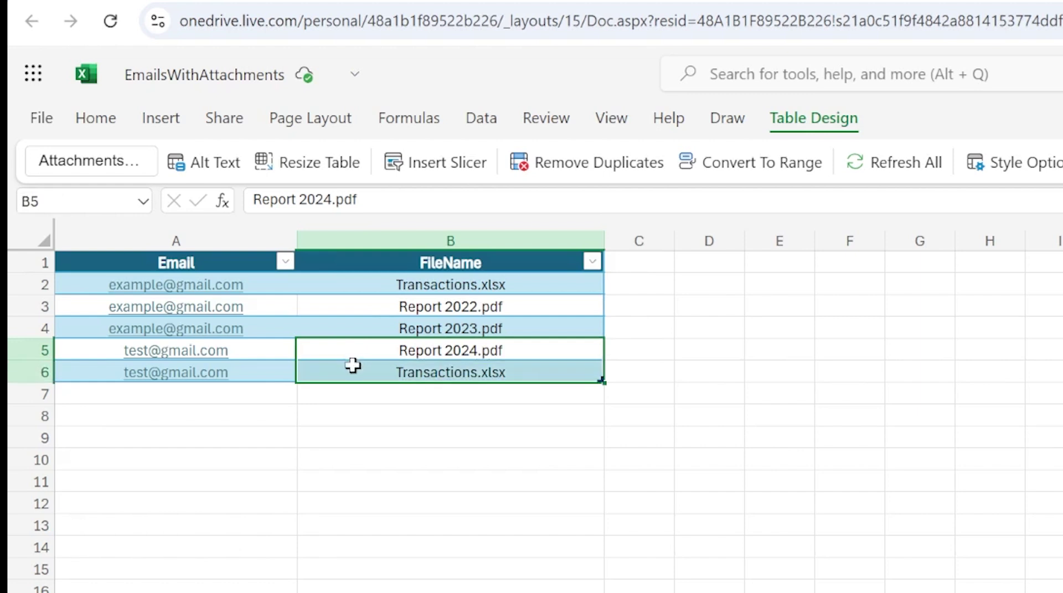
key("ctrl+Home")
left_click_drag(221, 262, 429, 373)
left_click(161, 119)
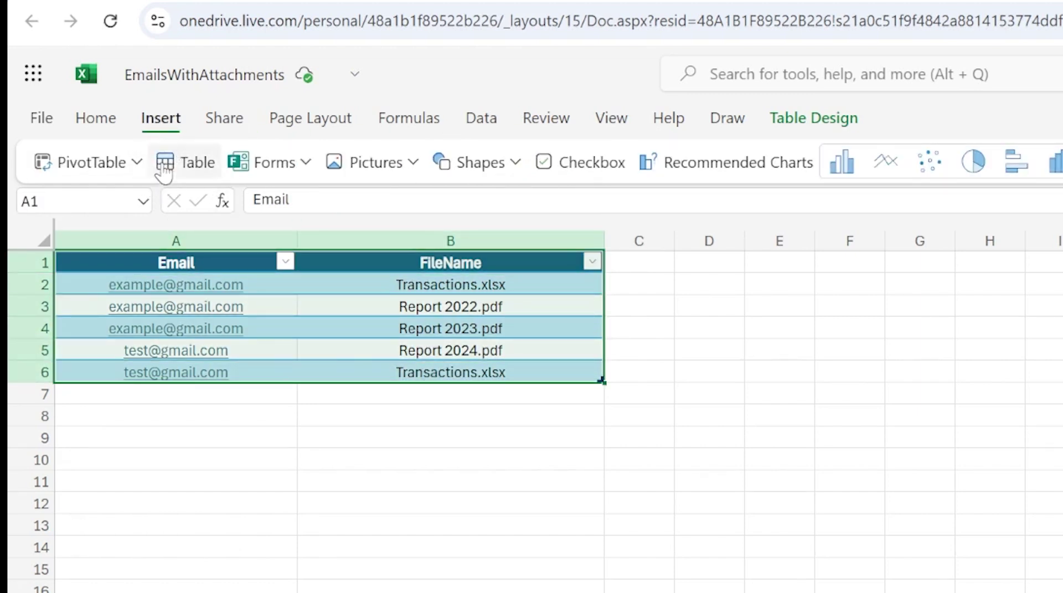
left_click(772, 124)
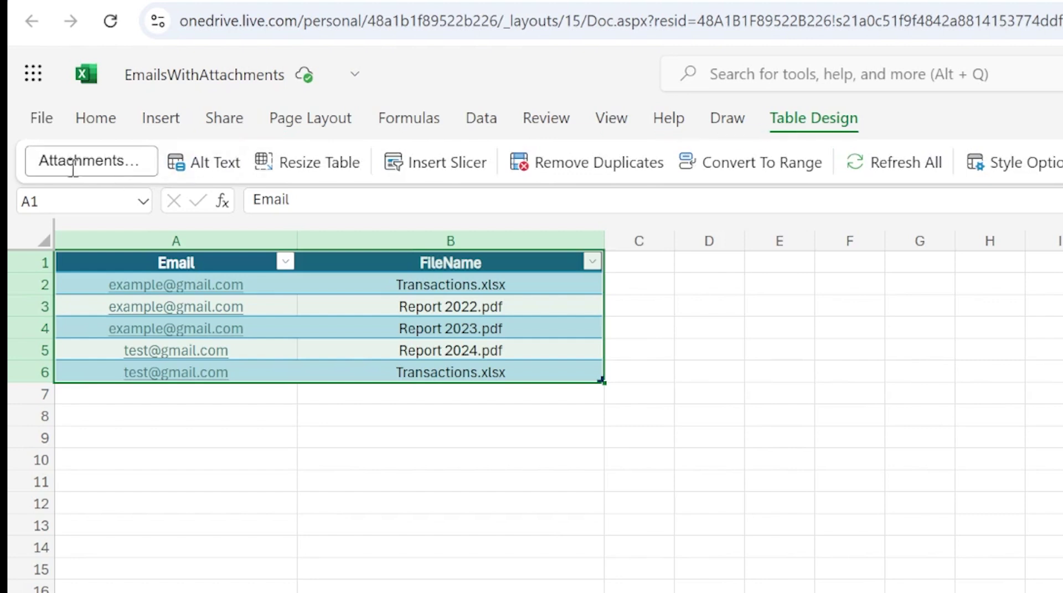
left_click(33, 164)
left_click_drag(34, 164, 146, 162)
left_click(106, 162)
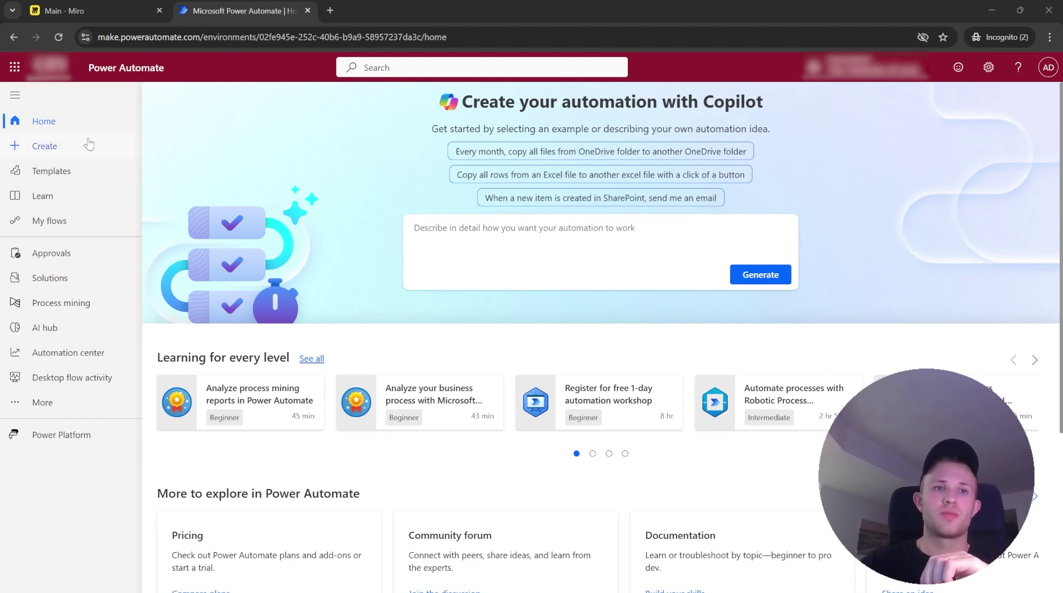
- Create an instant cloud flow 'Emails with Attachments' triggered by Manually trigger a flow
left_click(44, 146)
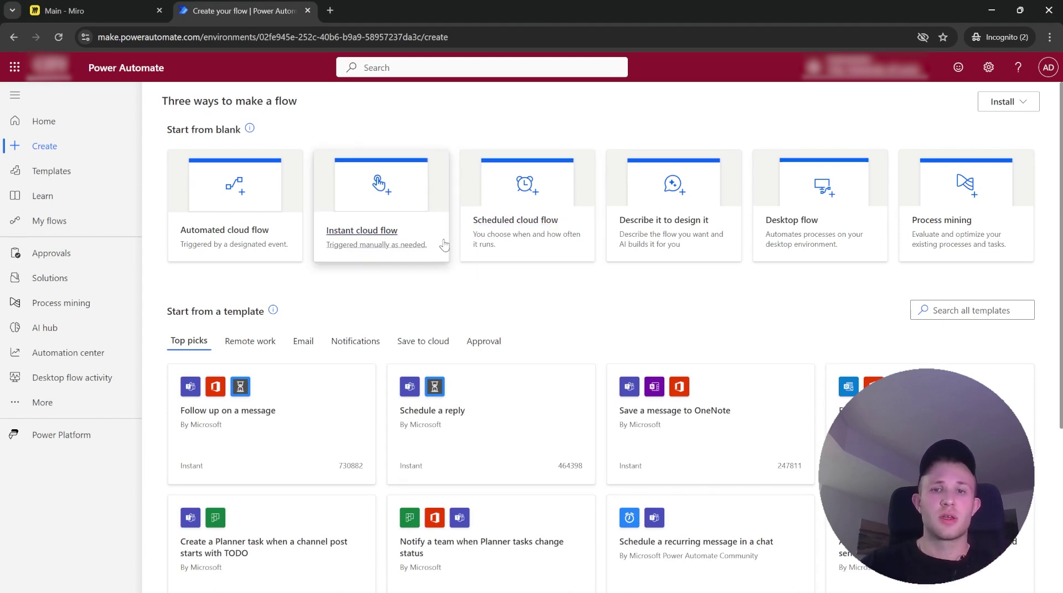
left_click(410, 232)
type("Emails with Attachmen")
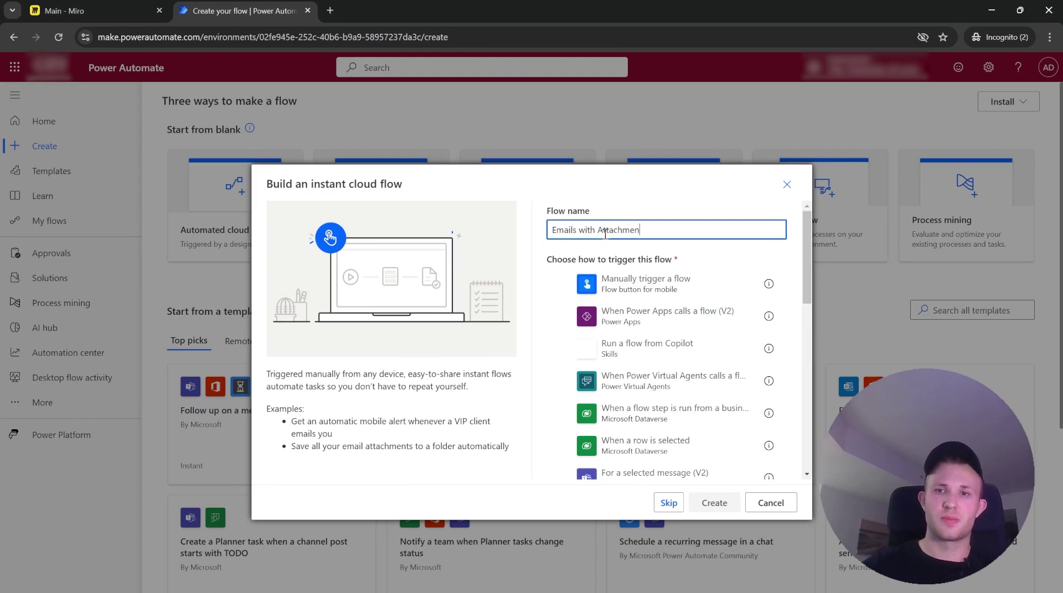
type("ts")
left_click(636, 284)
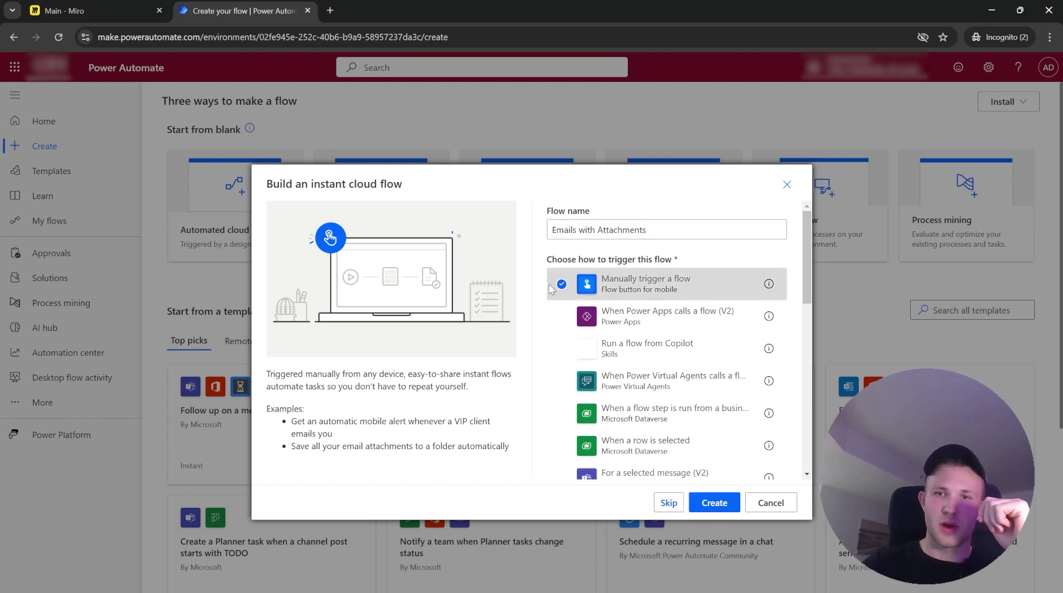
left_click(728, 507)
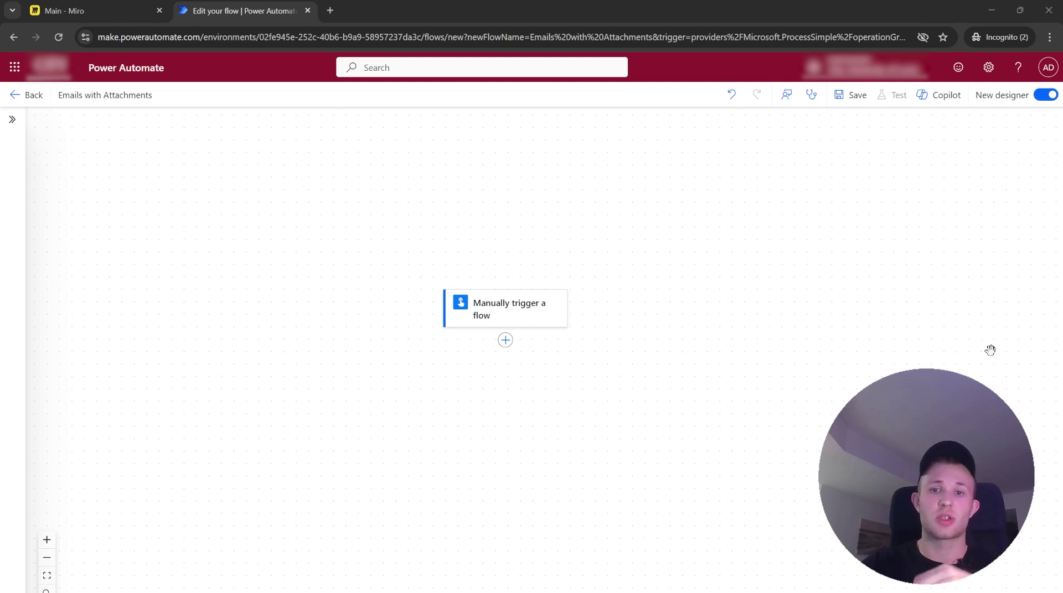
- Search 'Excel Online (OneDrive)' and add List rows present in a table below the trigger
left_click(505, 340)
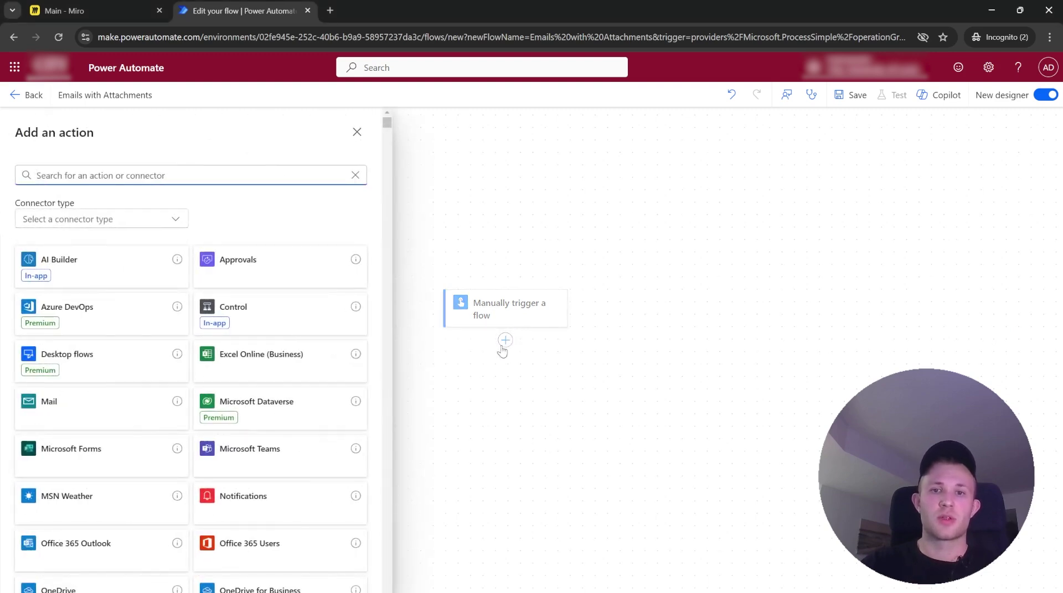
left_click(17, 139)
left_click(110, 175)
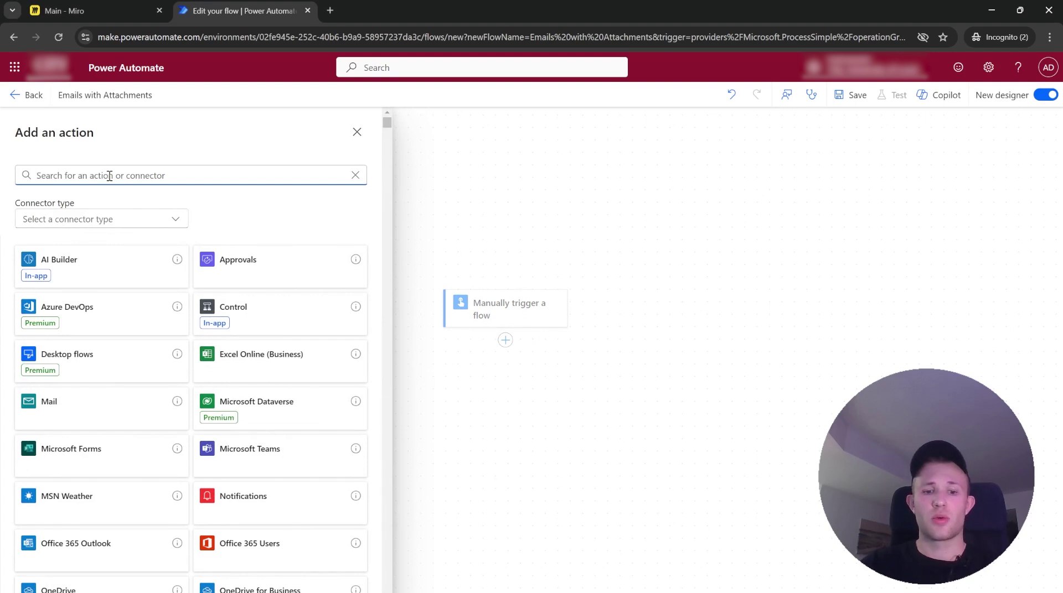
type("Excel O")
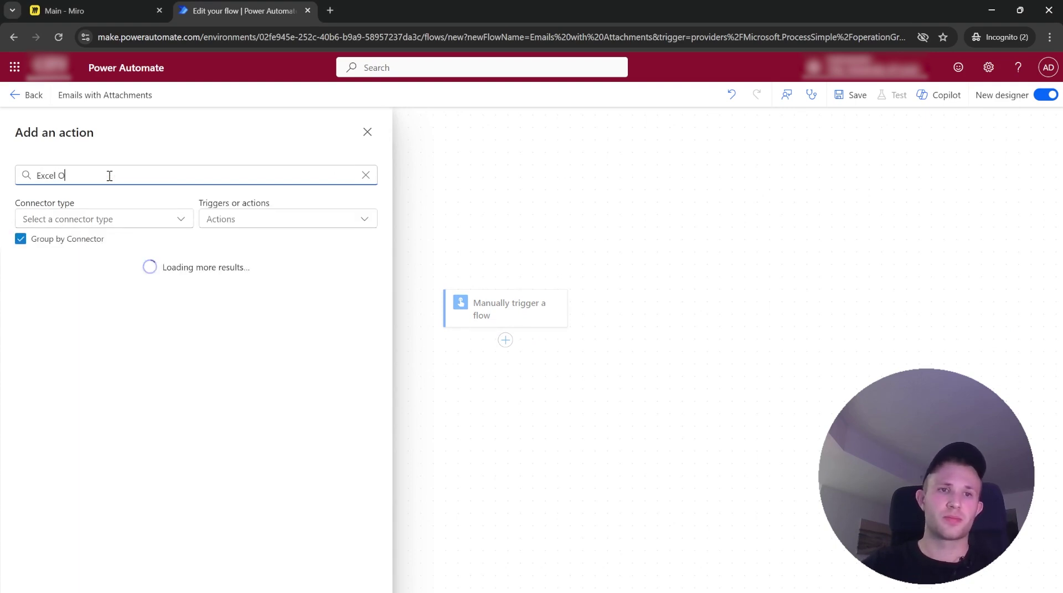
type("nline")
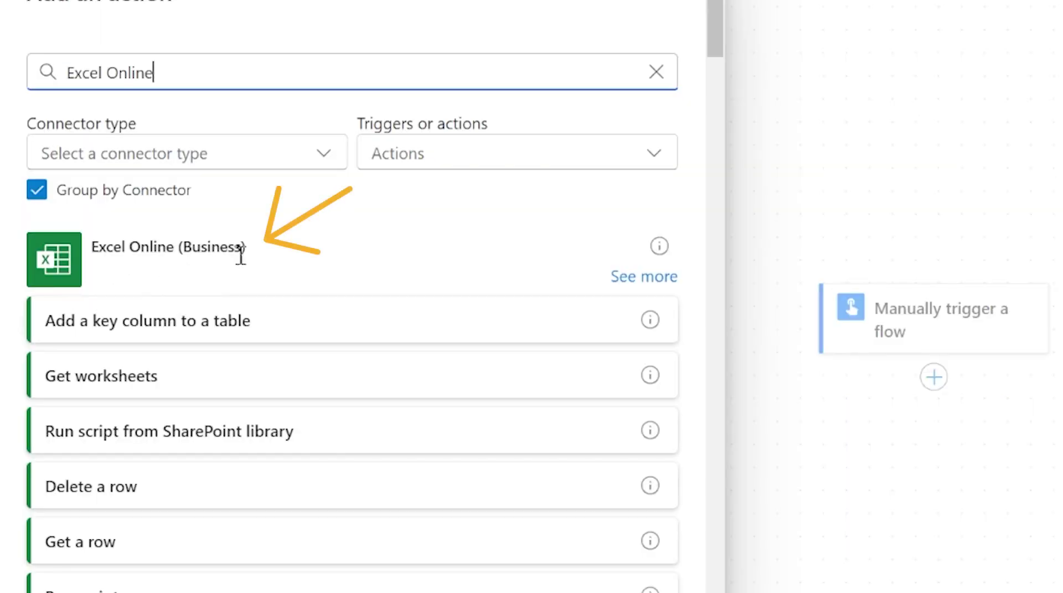
left_click(238, 251)
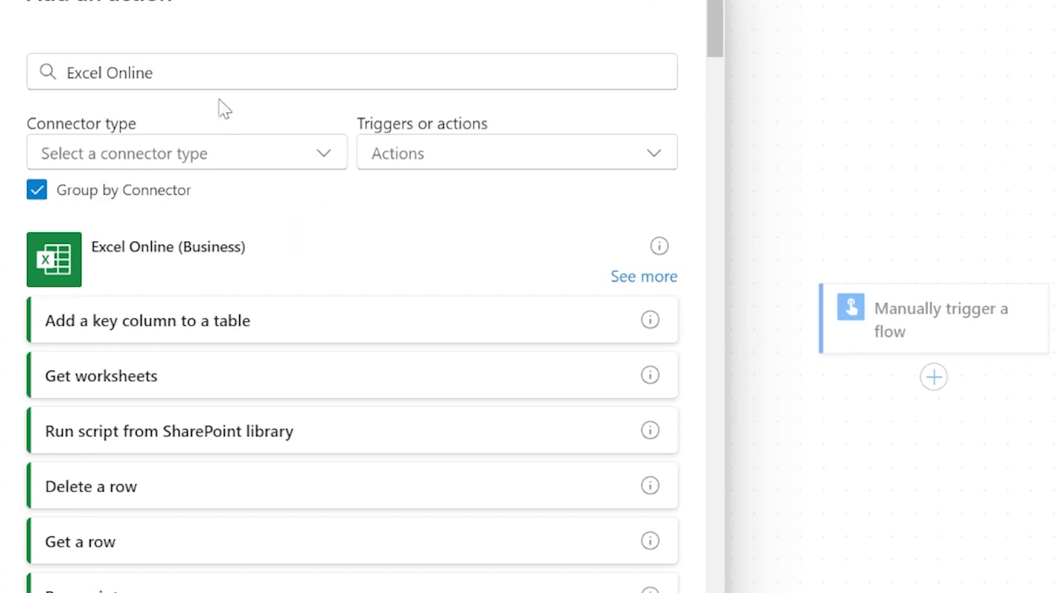
left_click(223, 82)
type("(One")
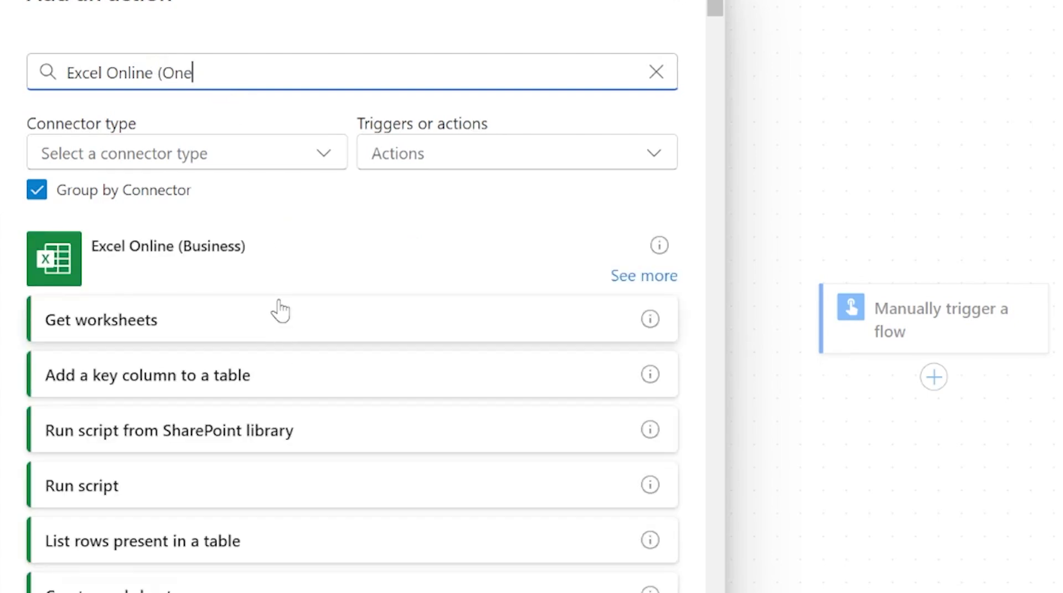
type("D")
key("BackSpace")
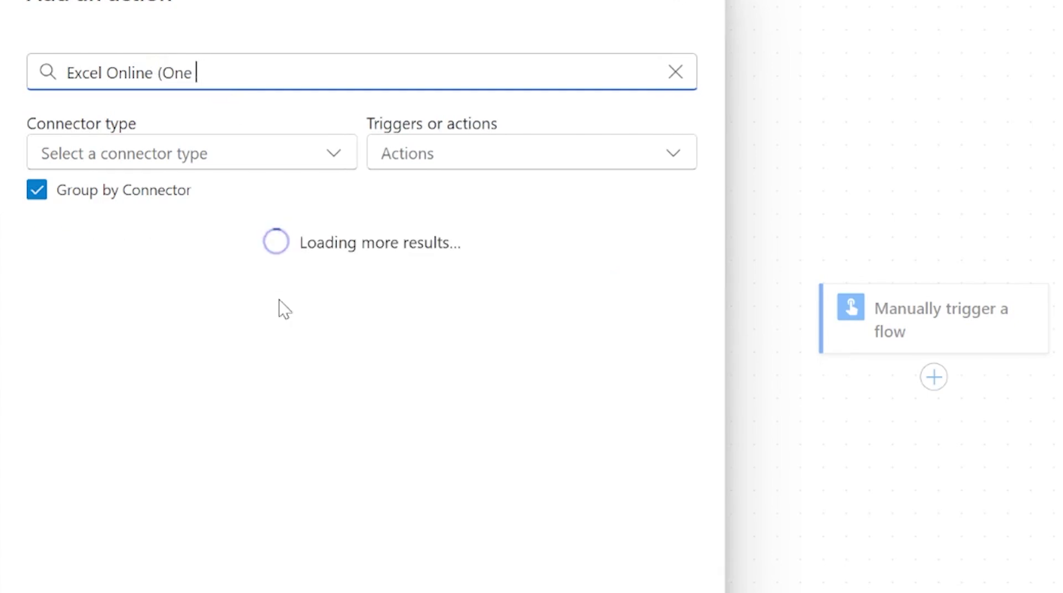
type("Drive)")
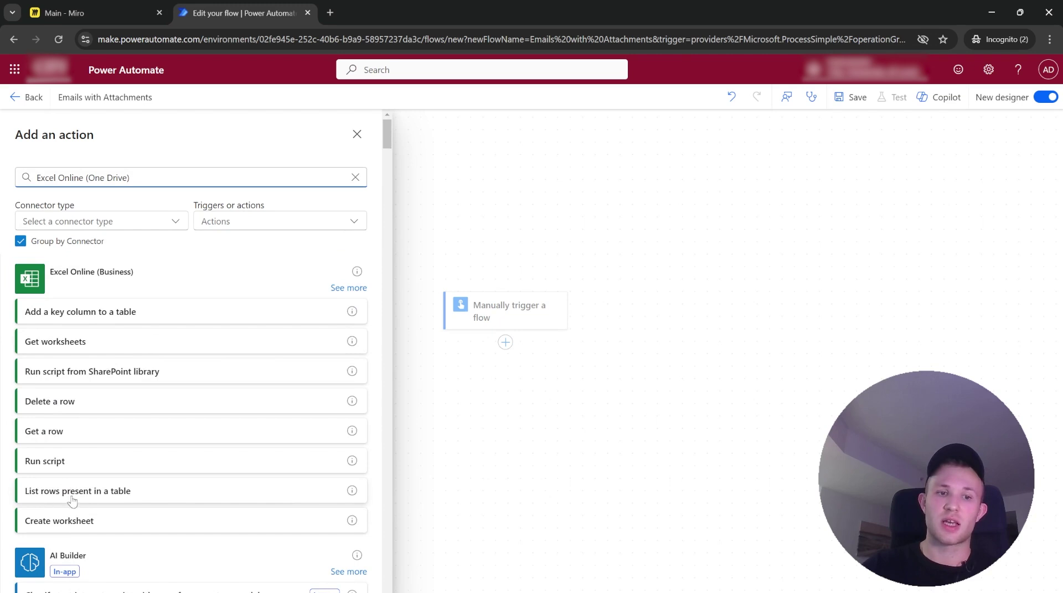
left_click(87, 485)
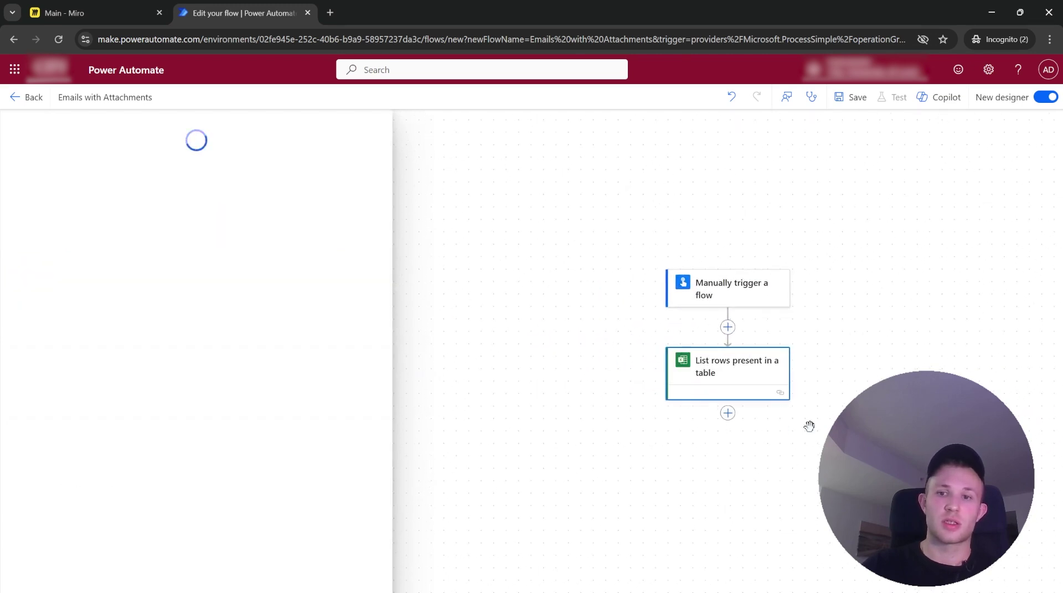
- Point the Excel step at Email_Table in /Power Automate/EmailsWithAttachments.xlsx
left_click_drag(809, 426, 719, 441)
left_click(196, 225)
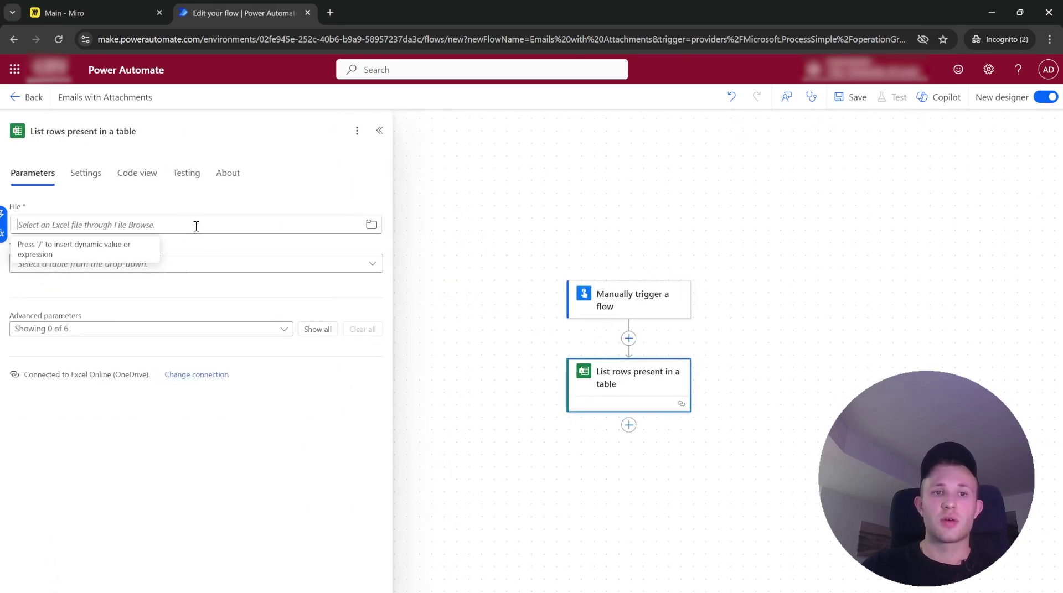
left_click(371, 225)
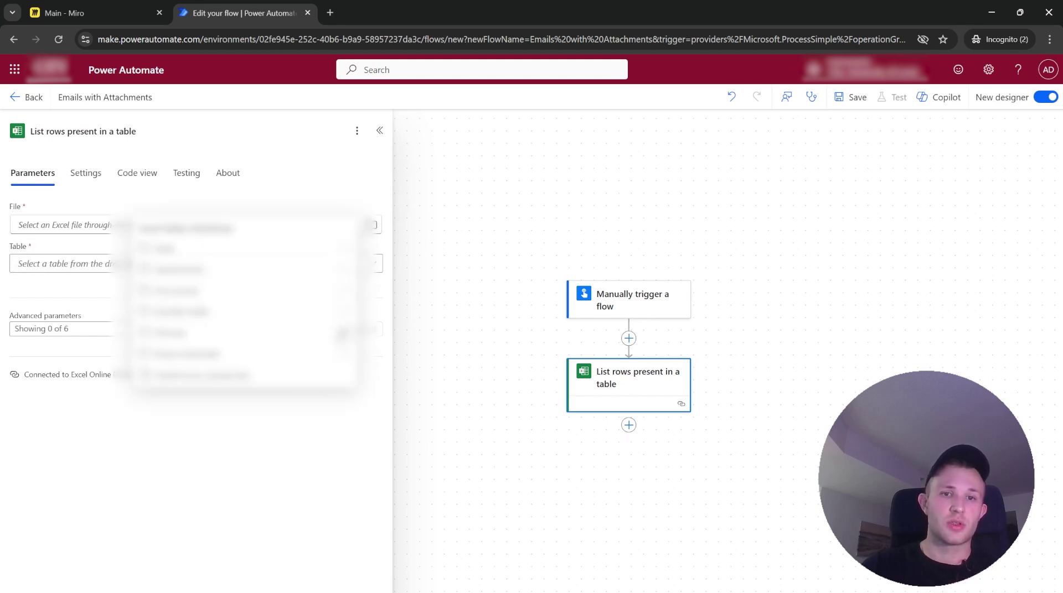
left_click(343, 356)
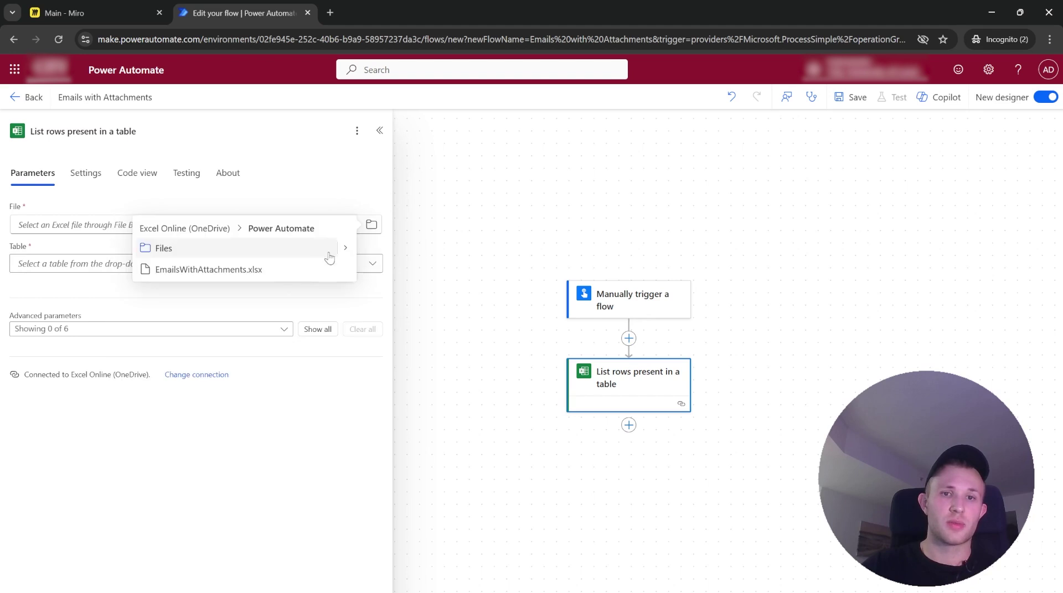
left_click(217, 276)
left_click(64, 264)
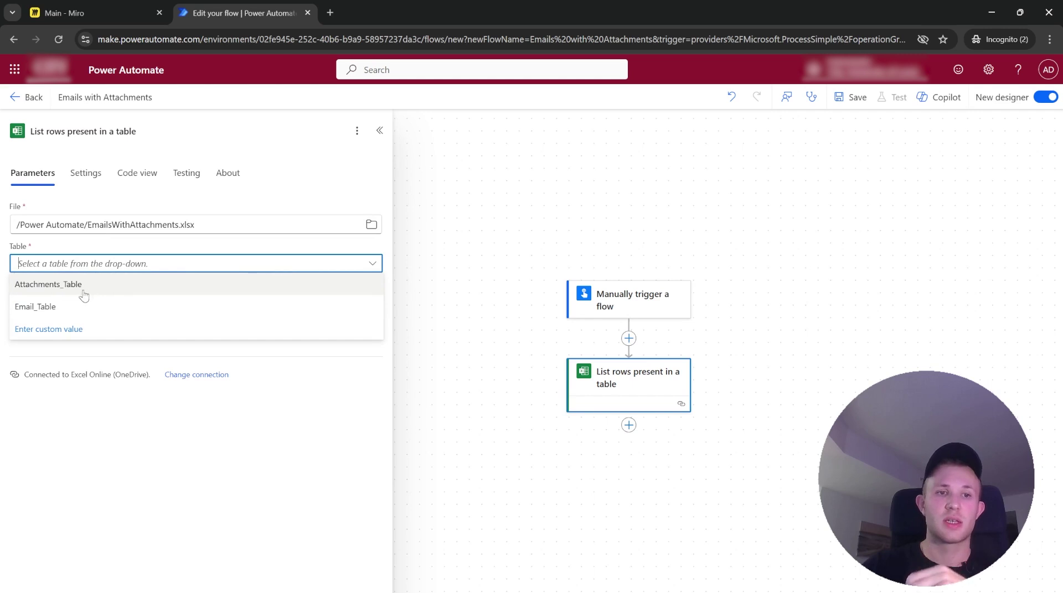
left_click(55, 311)
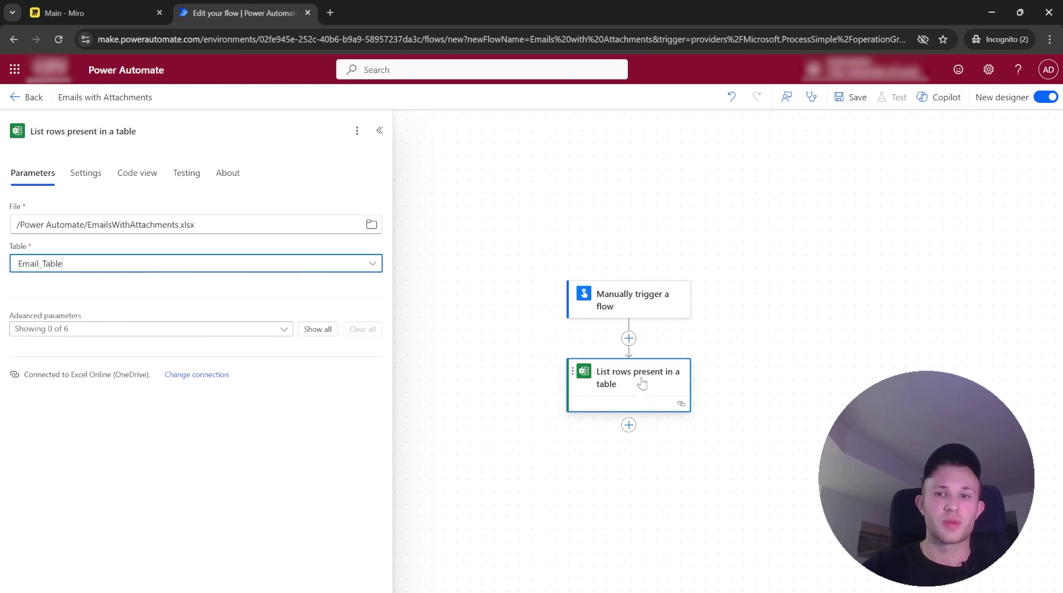
- Rename the Excel step to 'Source 1 - Get Emails List'
left_click(152, 135)
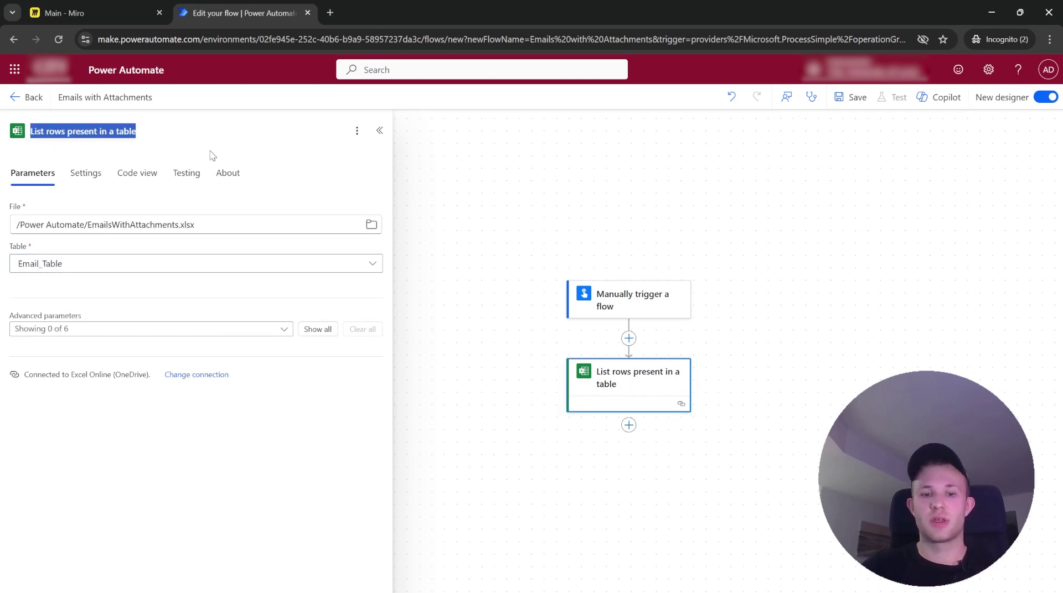
type("Emails List")
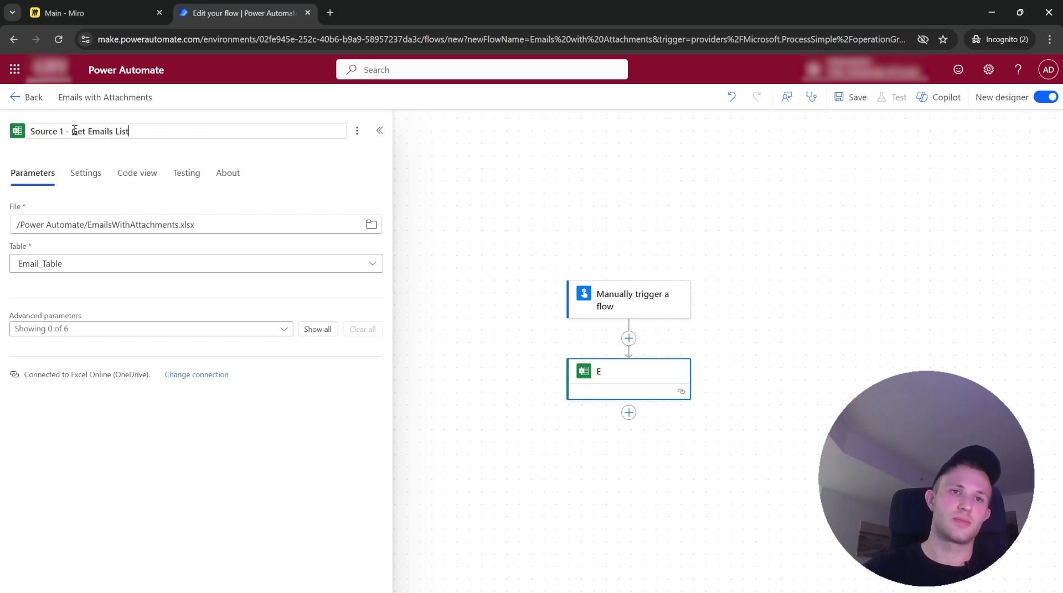
key("Return")
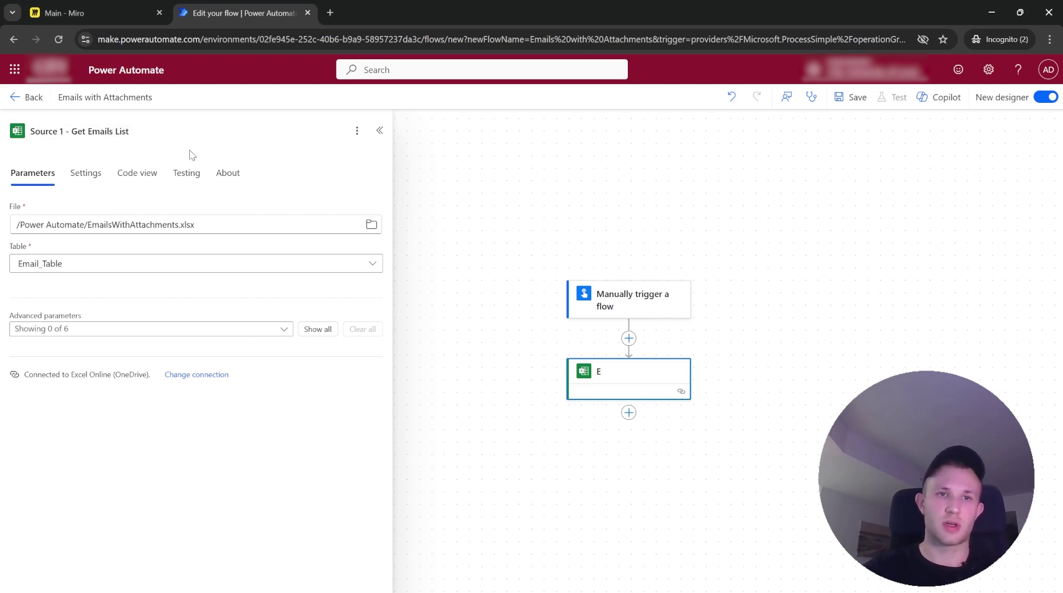
- Start a new action after Source 1 and search for Excel
left_click_drag(715, 430, 642, 304)
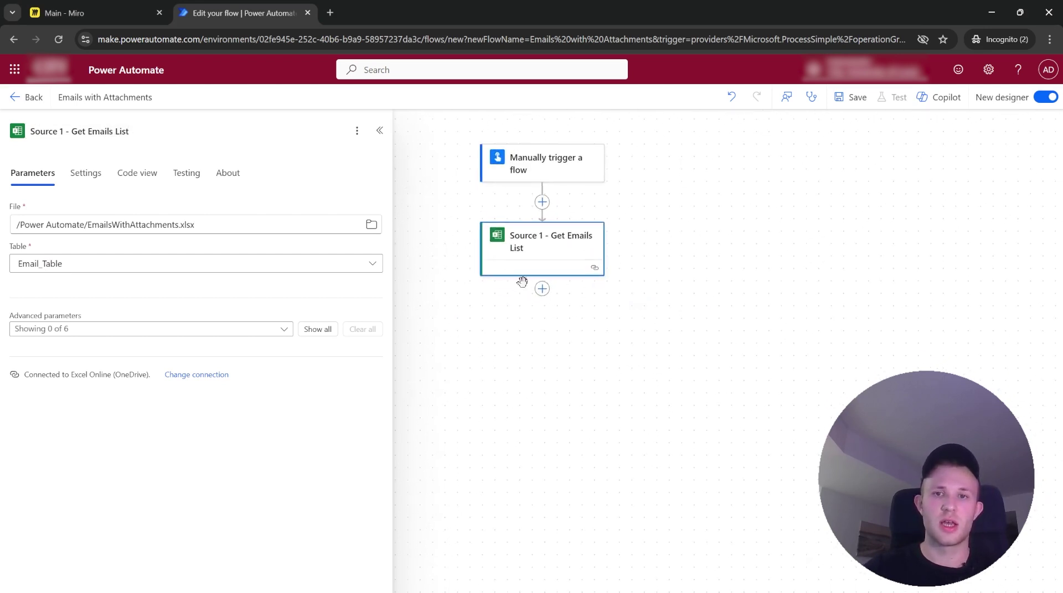
left_click(542, 292)
left_click(570, 313)
type("Excel Online")
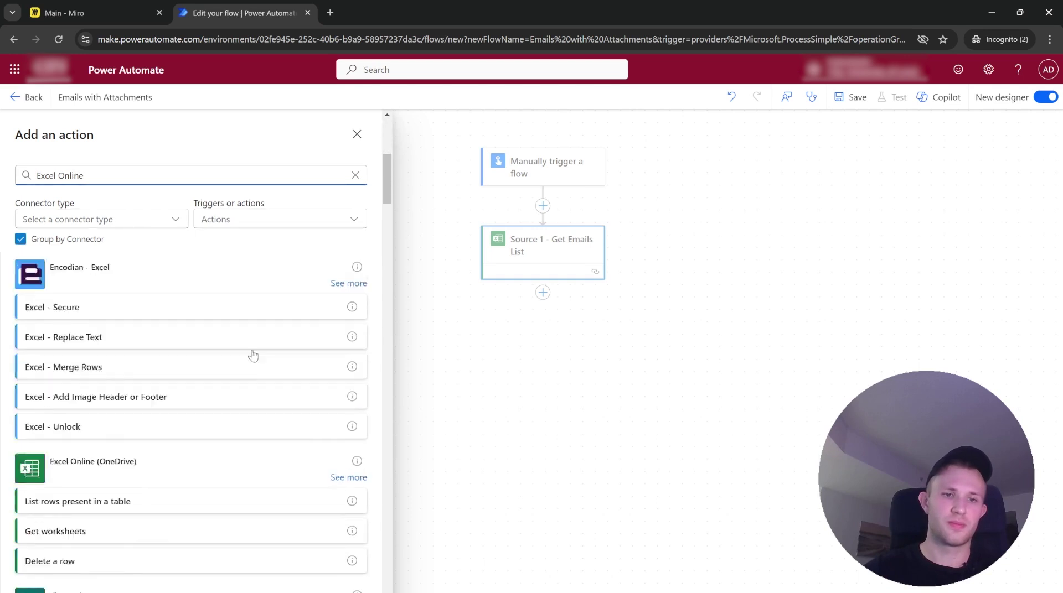
- Add List rows present in a table reading Attachments_Table from EmailsWithAttachments.xlsx
left_click(136, 314)
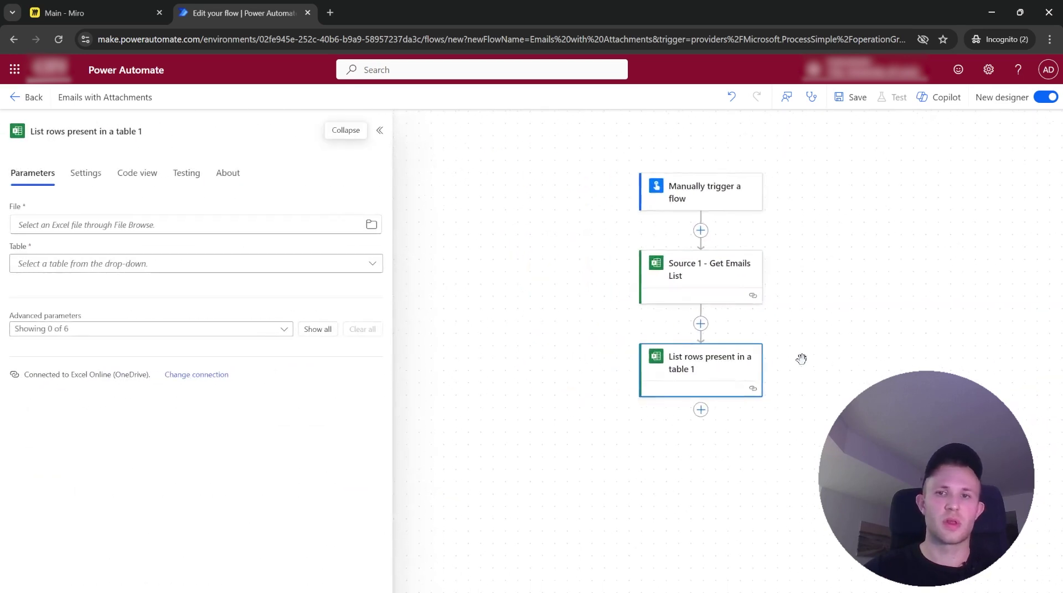
left_click(64, 224)
left_click(372, 225)
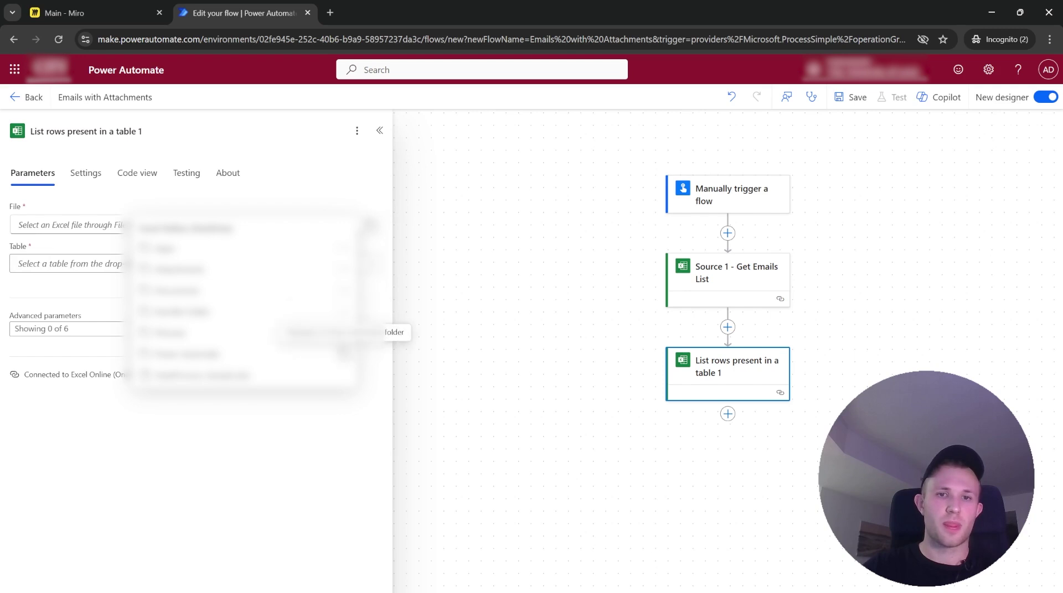
left_click(345, 334)
left_click(271, 276)
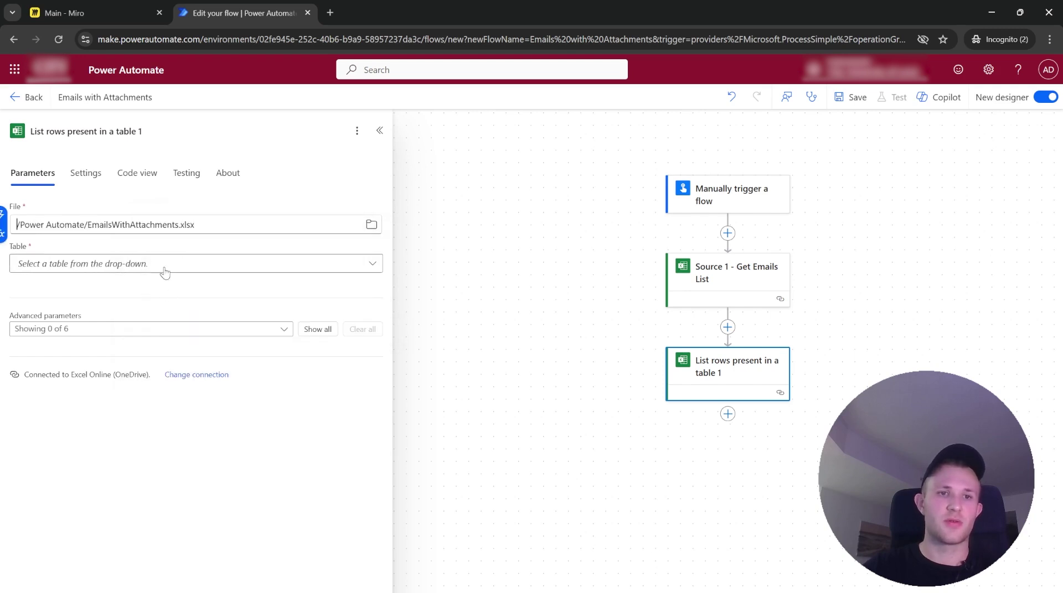
left_click(164, 267)
left_click(192, 286)
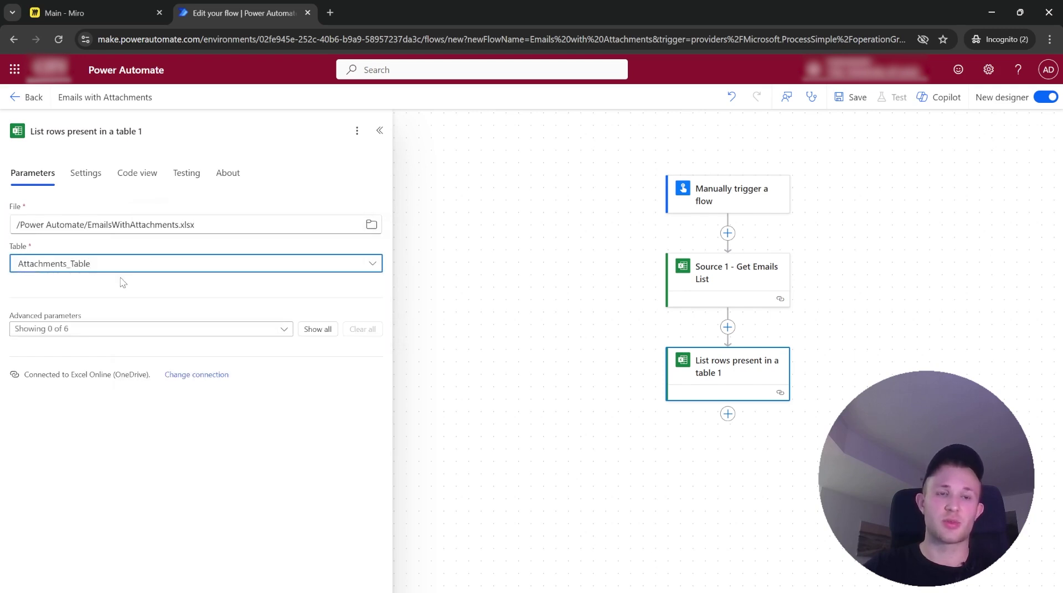
left_click_drag(633, 445, 481, 447)
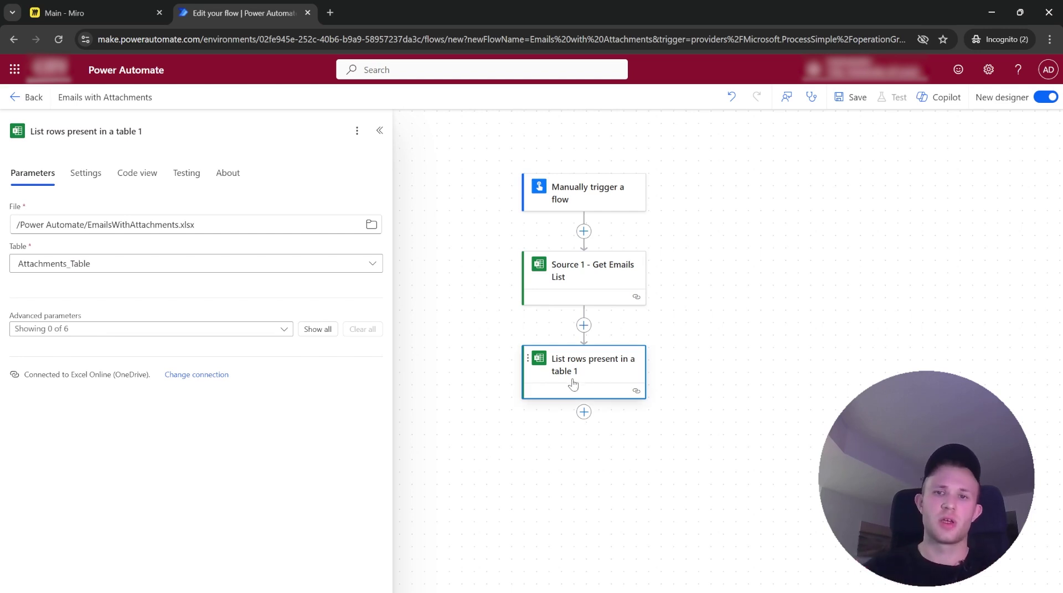
- Rename the step to 'Source 2 - Get Attachments Corresponding To Emails'
left_click_drag(142, 131, 71, 133)
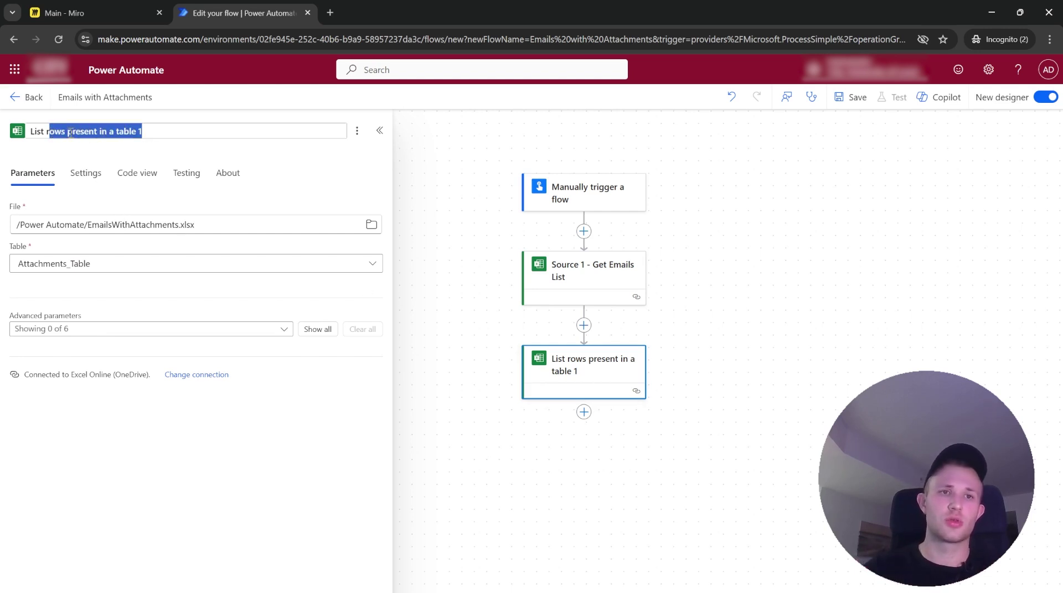
type("Source 2 - Get Attachments Corresponding To Emails")
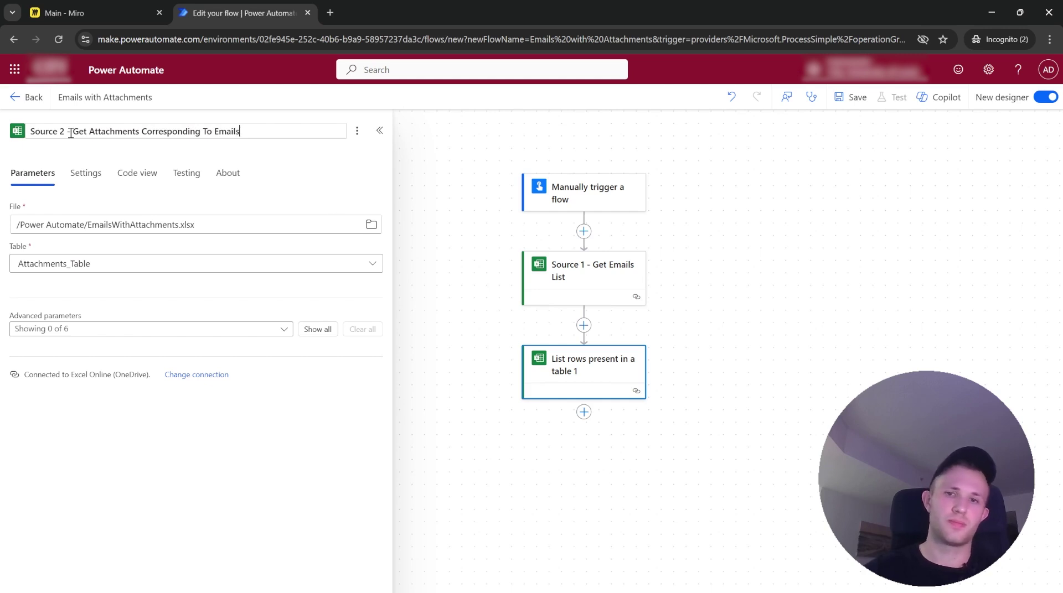
left_click(808, 397)
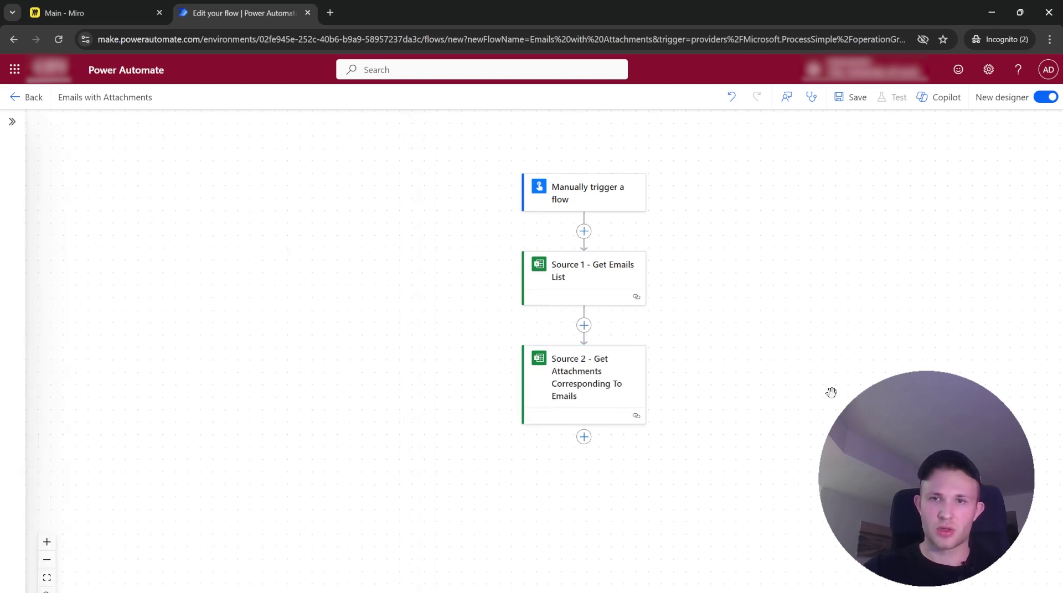
- Add an Initialize variable action after Source 2 by searching 'ini'
left_click(584, 438)
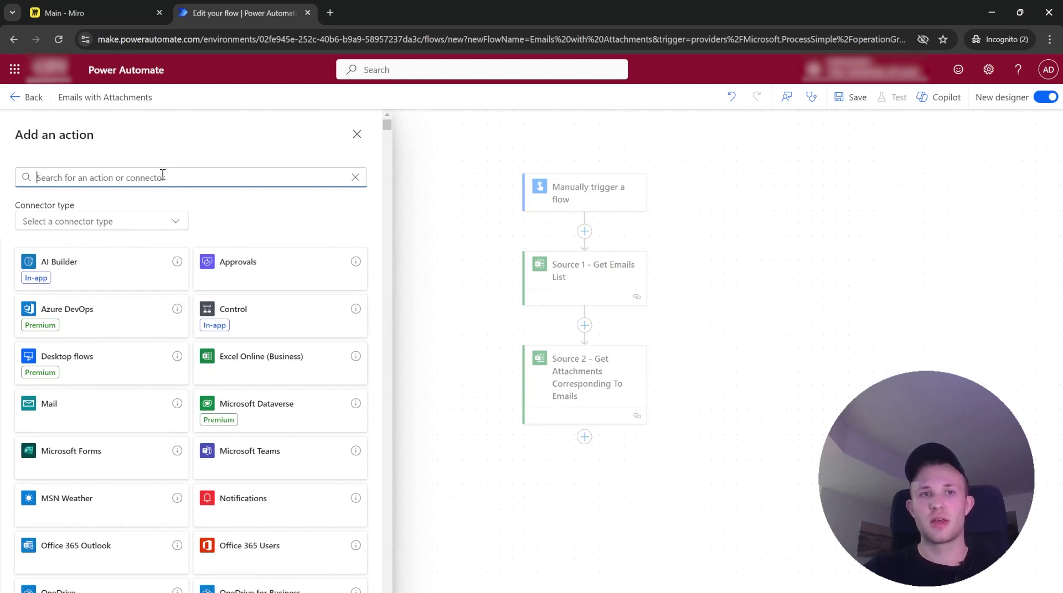
type("initialize variable")
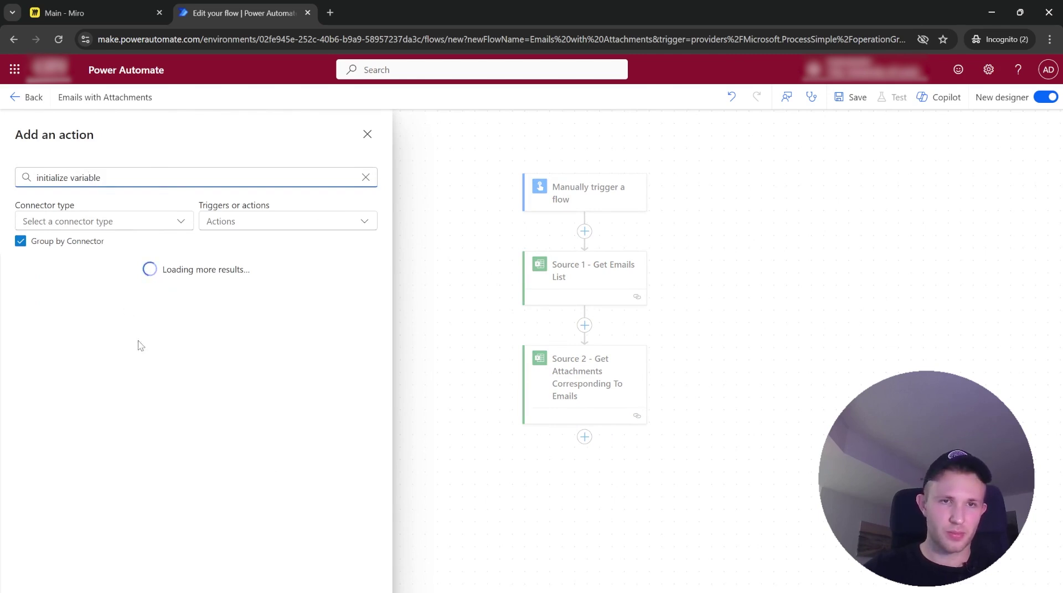
left_click(87, 313)
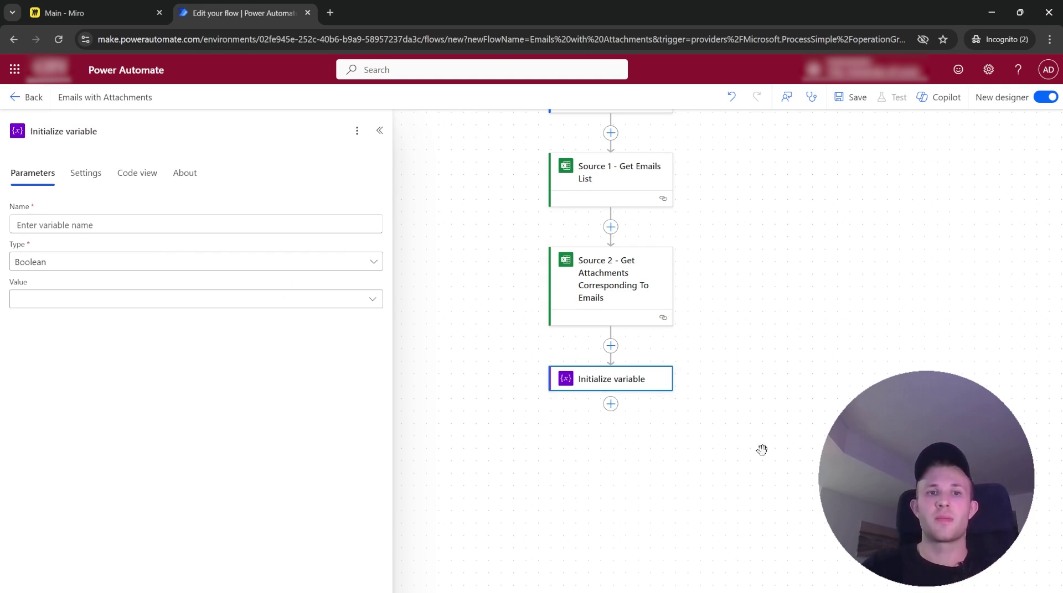
- Name the variable AttachmentArray, set its type to Array, and leave Value empty
left_click(72, 227)
type("AttachmentArray")
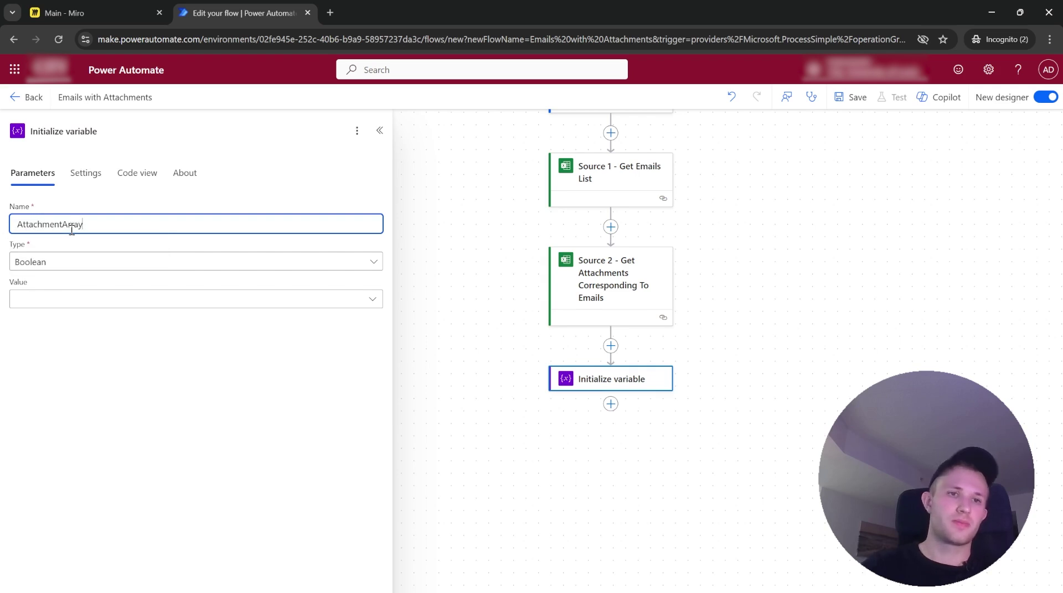
left_click(78, 263)
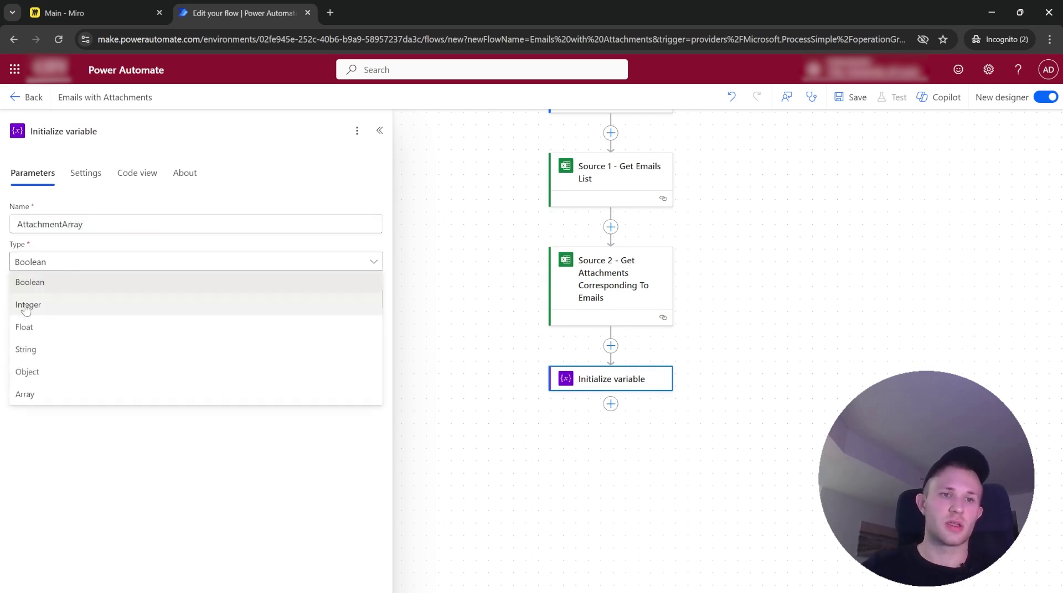
left_click(29, 397)
left_click(37, 300)
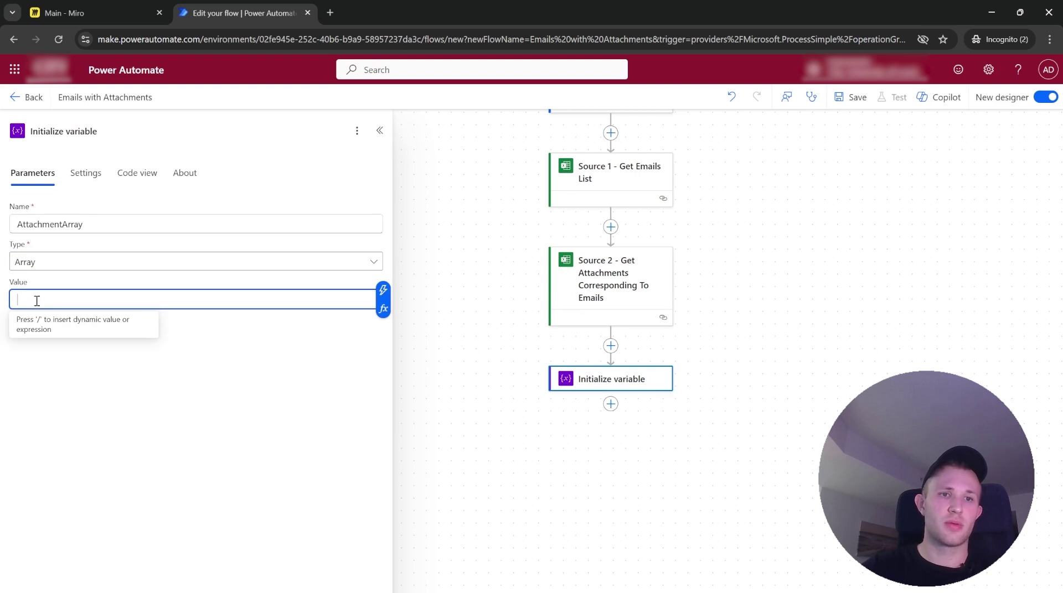
left_click(32, 287)
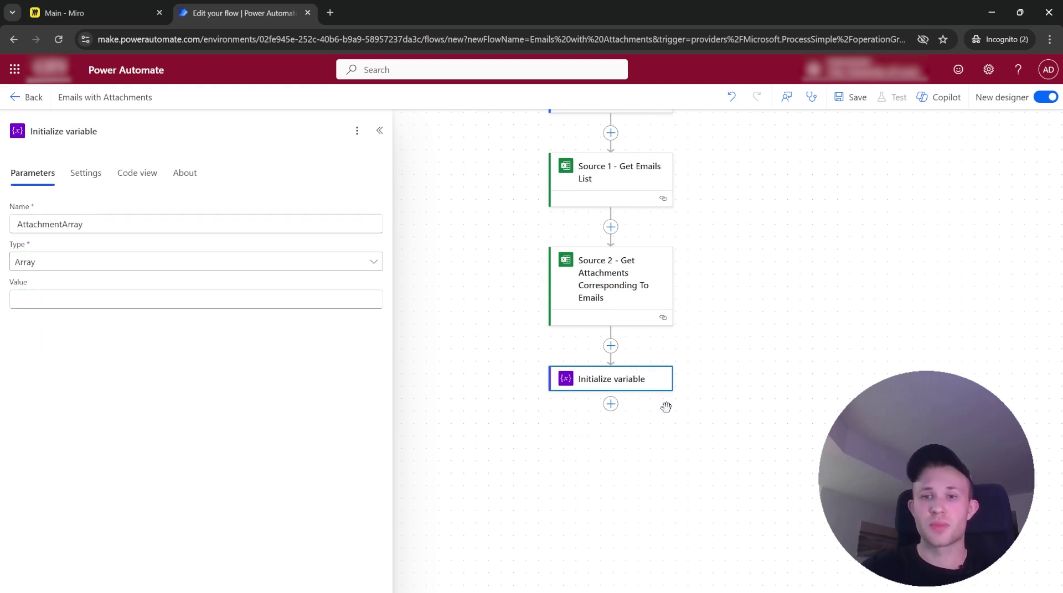
left_click_drag(707, 394, 662, 307)
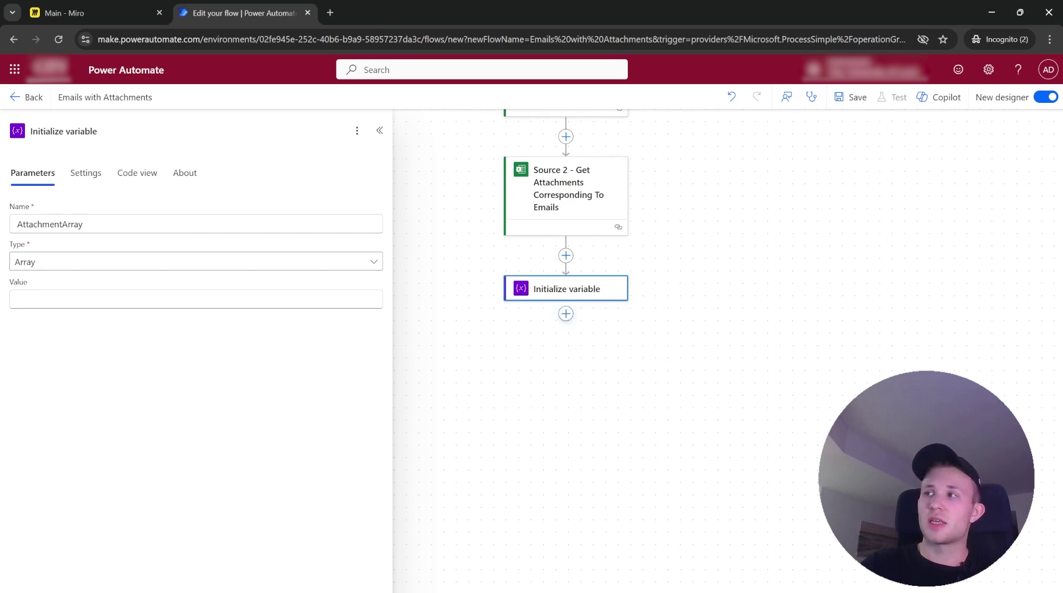
scroll(702, 311, "down", 1)
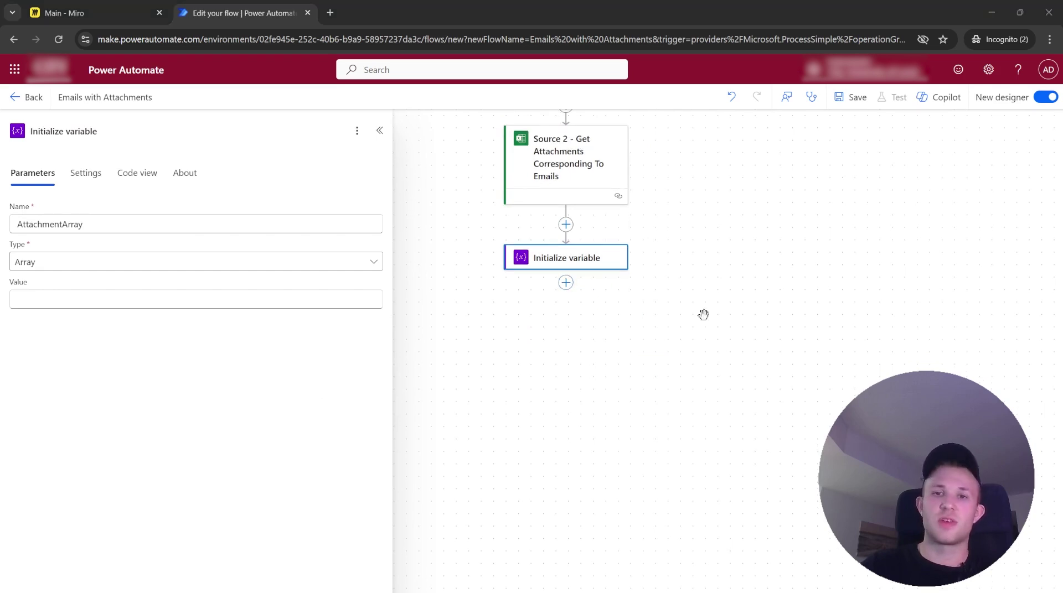
scroll(709, 280, "up", 5)
scroll(738, 298, "up", 3)
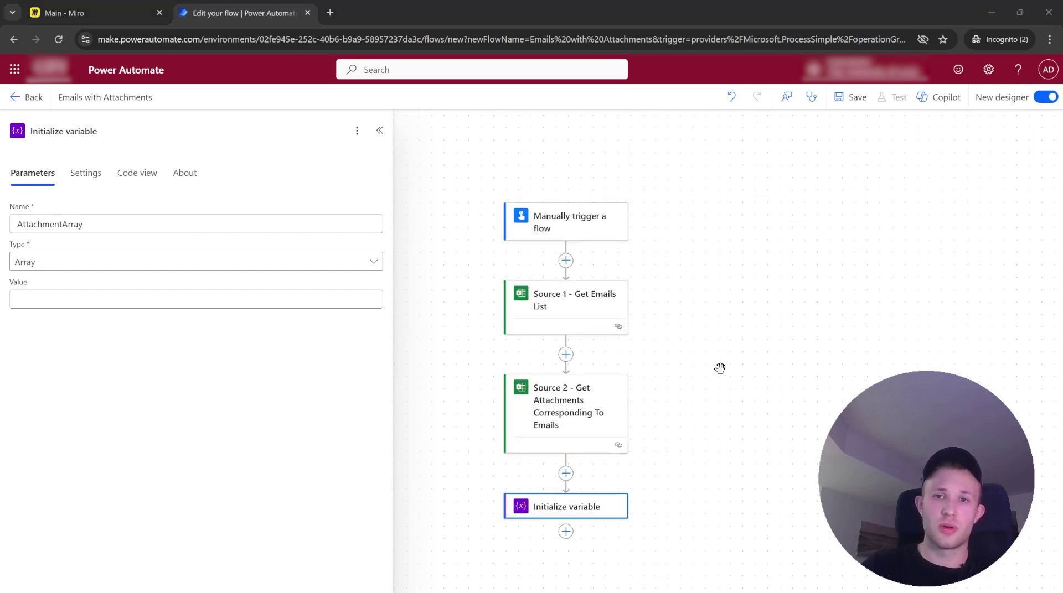
scroll(719, 368, "down", 1)
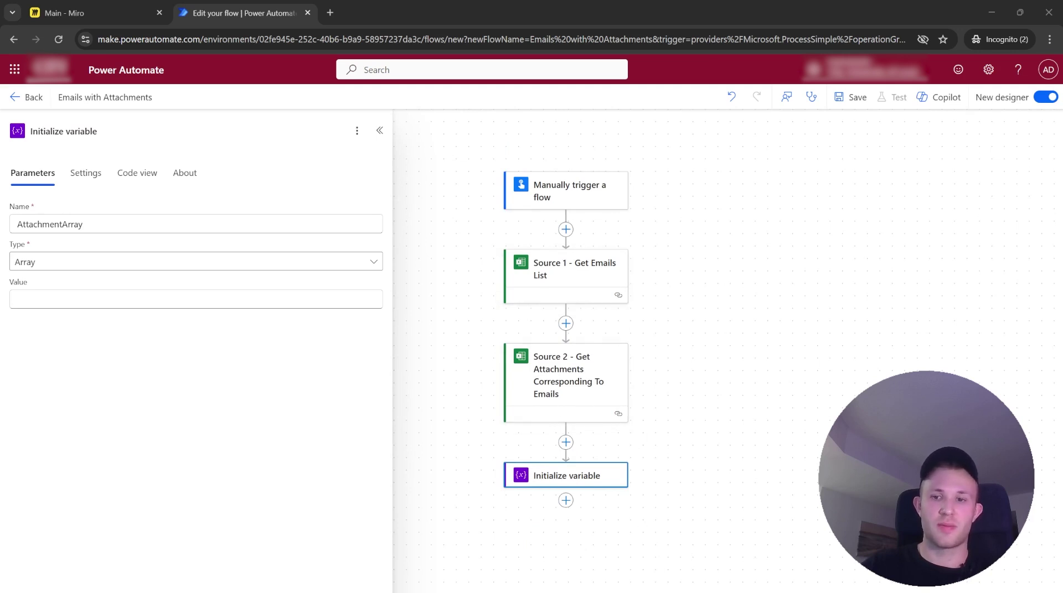
- In EmailsWithAttachments.xlsx, highlight the first person's Email_Table row and their three attachment rows
mouse_move(792, 592)
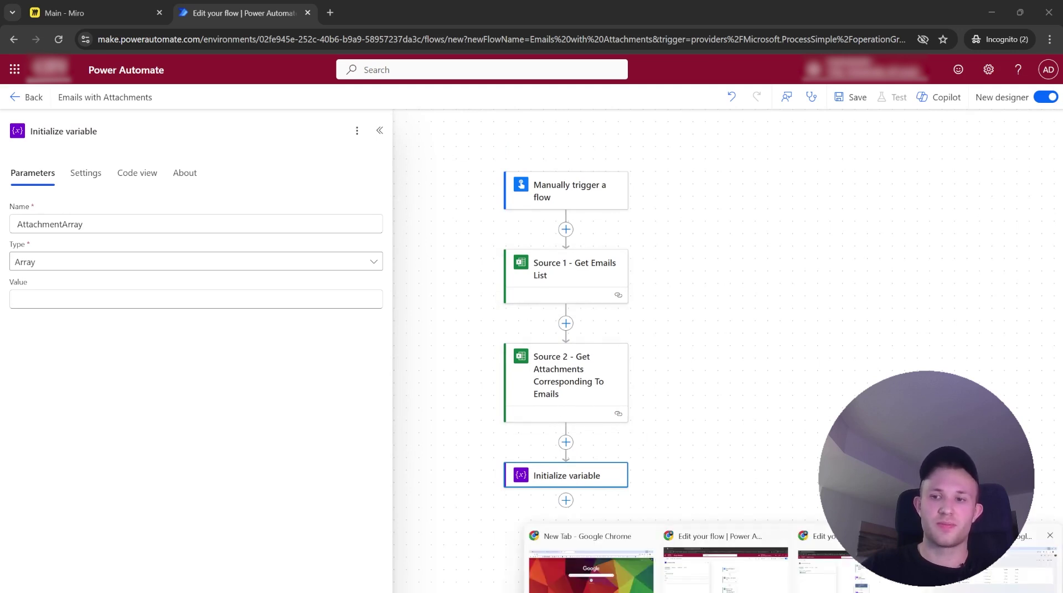
left_click(996, 570)
left_click(94, 13)
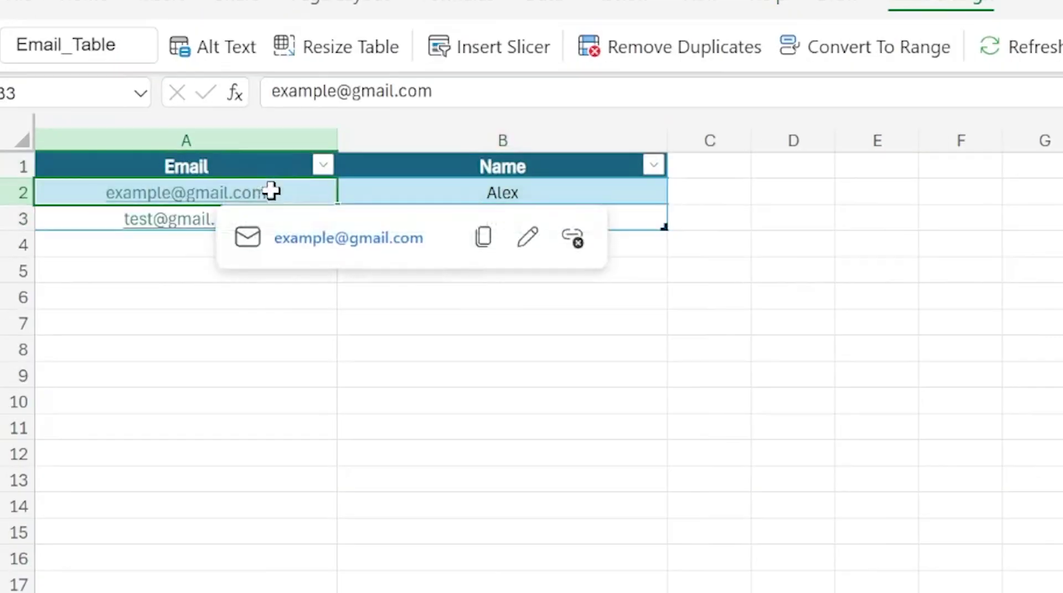
left_click_drag(140, 188, 188, 204)
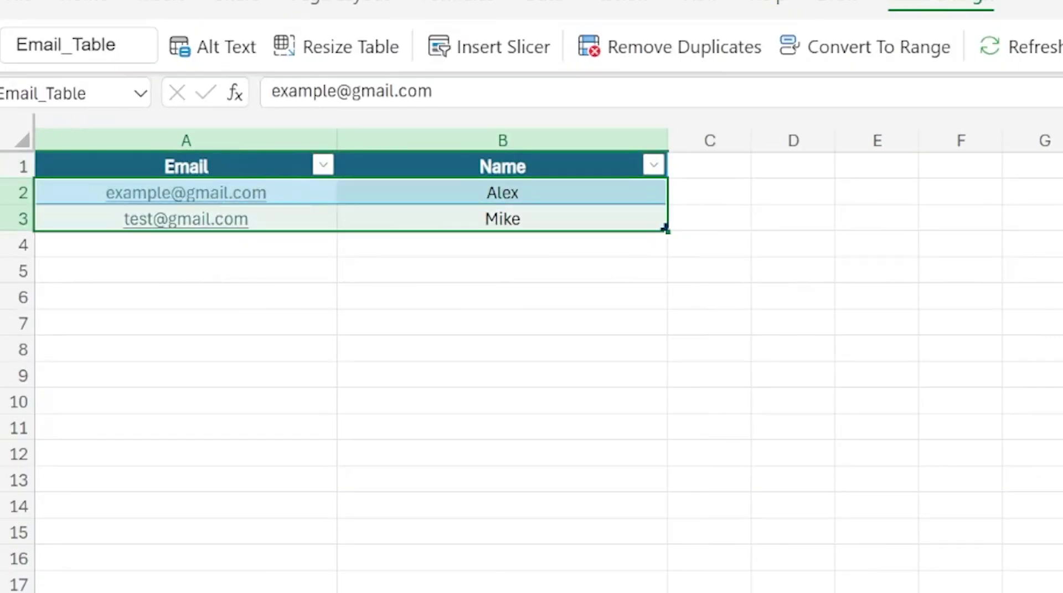
left_click_drag(280, 192, 396, 192)
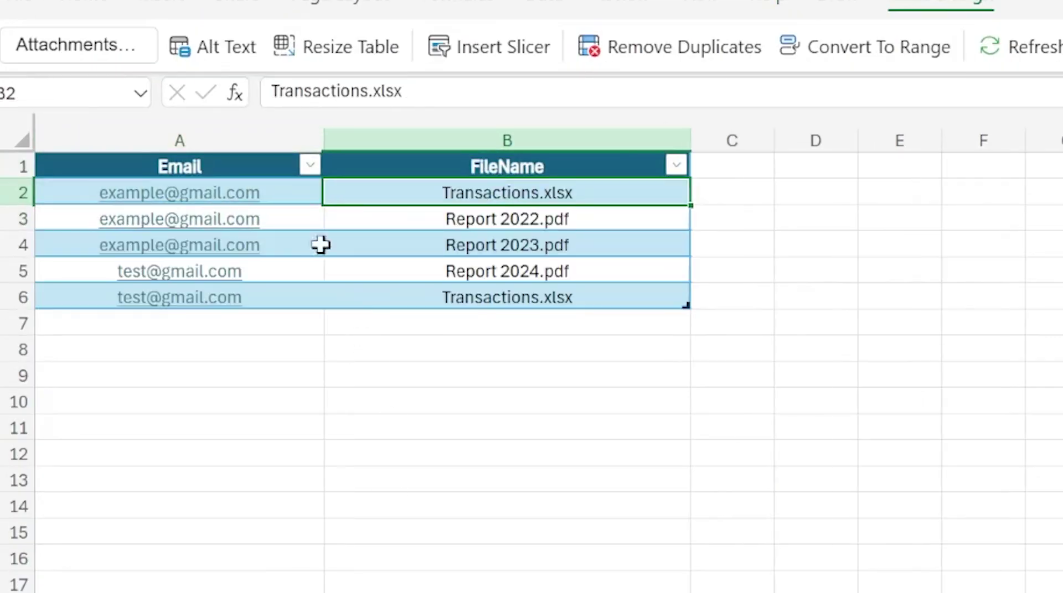
left_click_drag(303, 192, 494, 249)
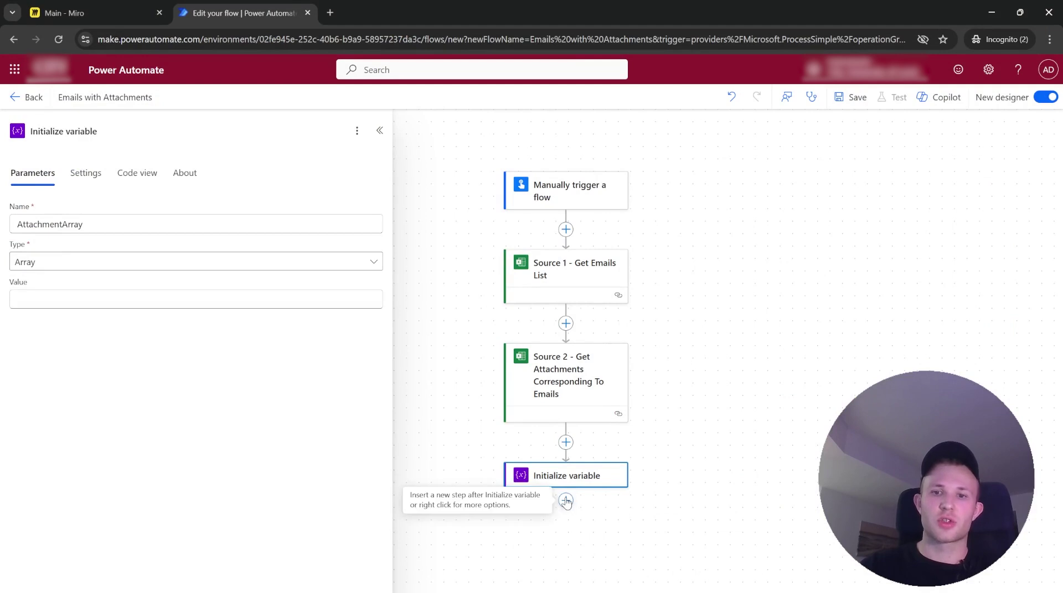
- Add a Control > Apply to each loop after Initialize variable
left_click(565, 500)
type("For each")
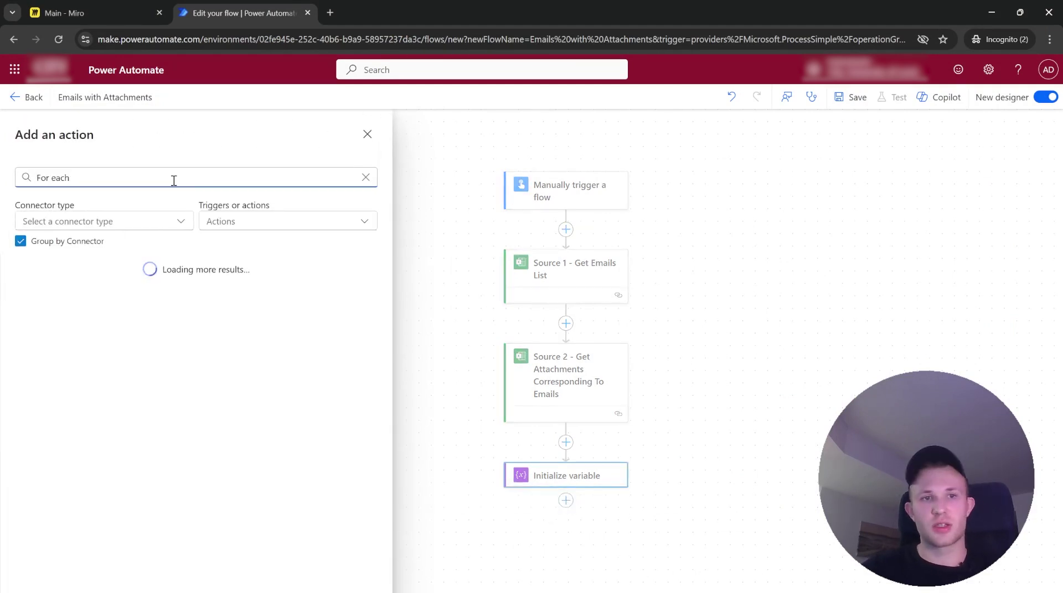
triple_click(88, 178)
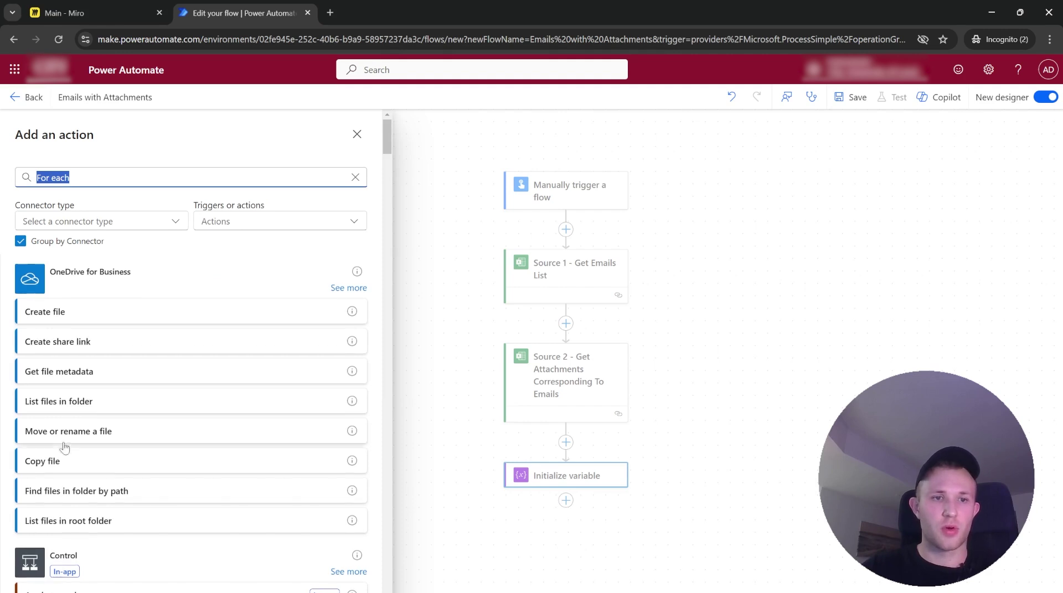
scroll(56, 454, "down", 2)
left_click(52, 471)
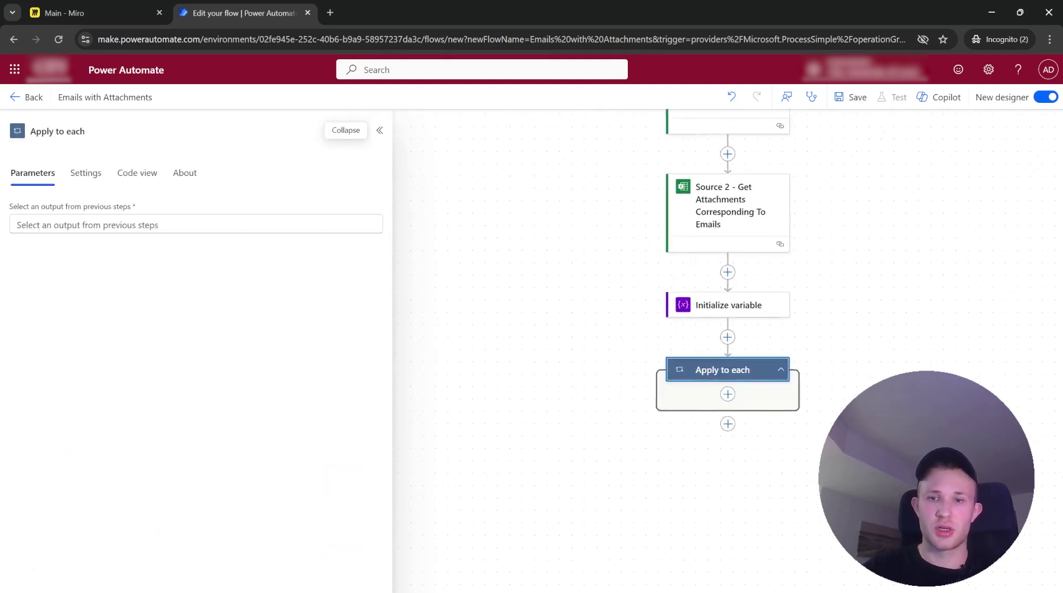
left_click_drag(664, 446, 740, 380)
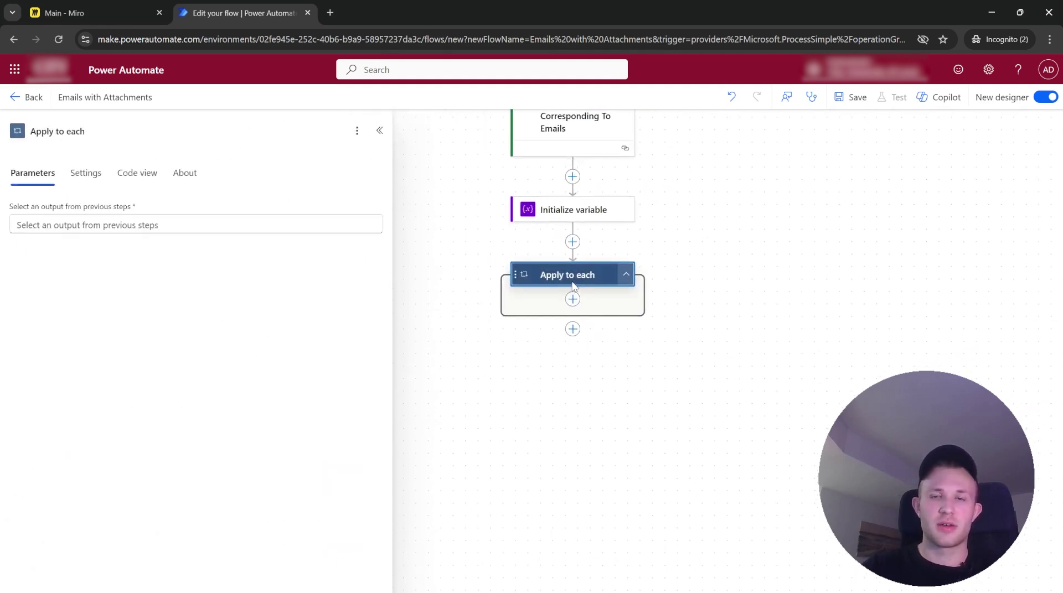
- Set the loop's input to Source 1 - Get Emails List body/value via dynamic content
left_click(117, 225)
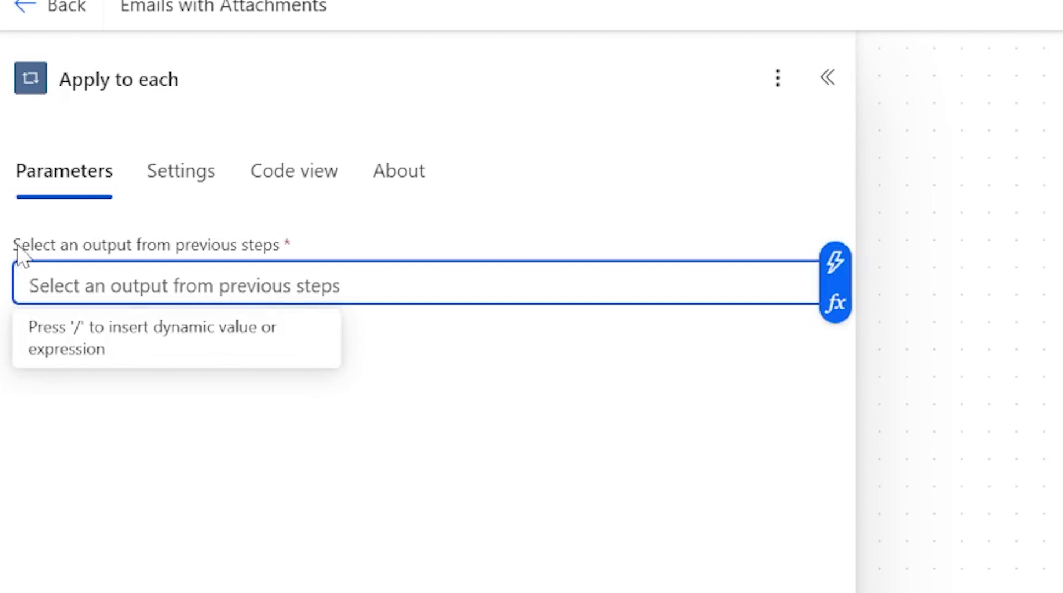
left_click_drag(13, 208, 129, 212)
left_click(271, 280)
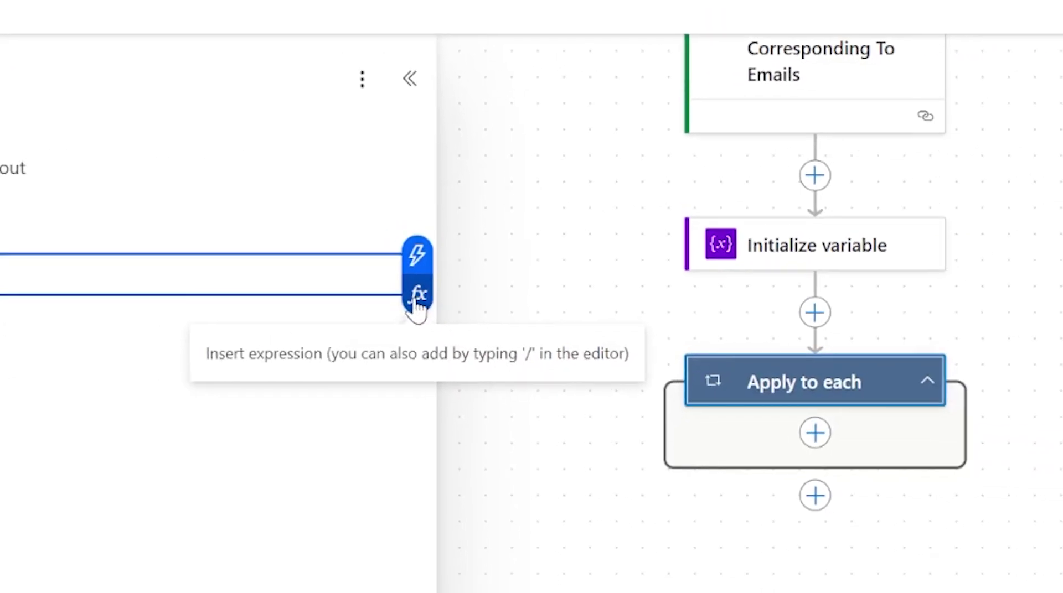
left_click(758, 299)
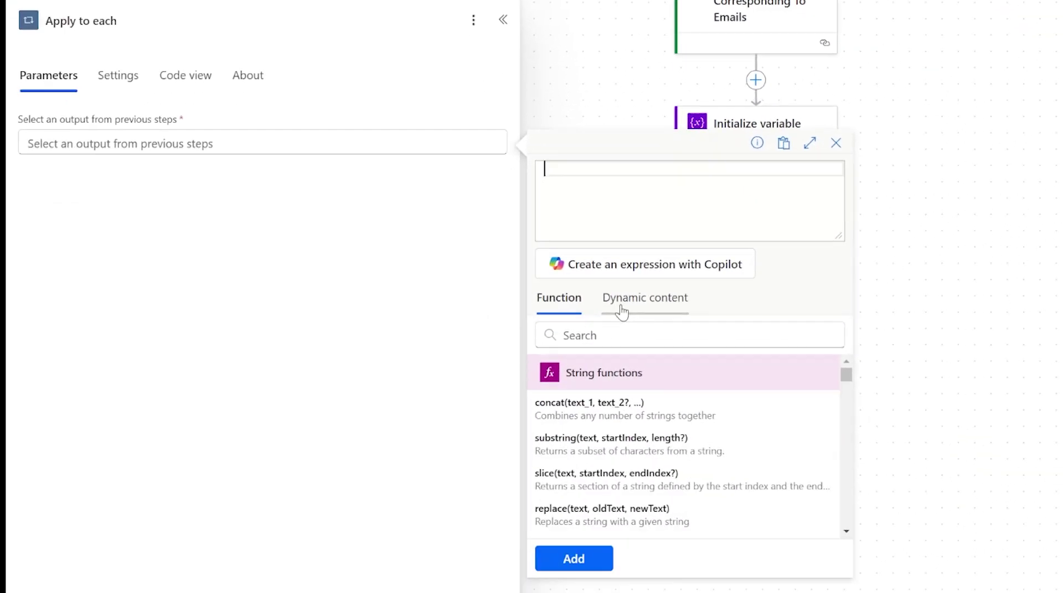
left_click(637, 519)
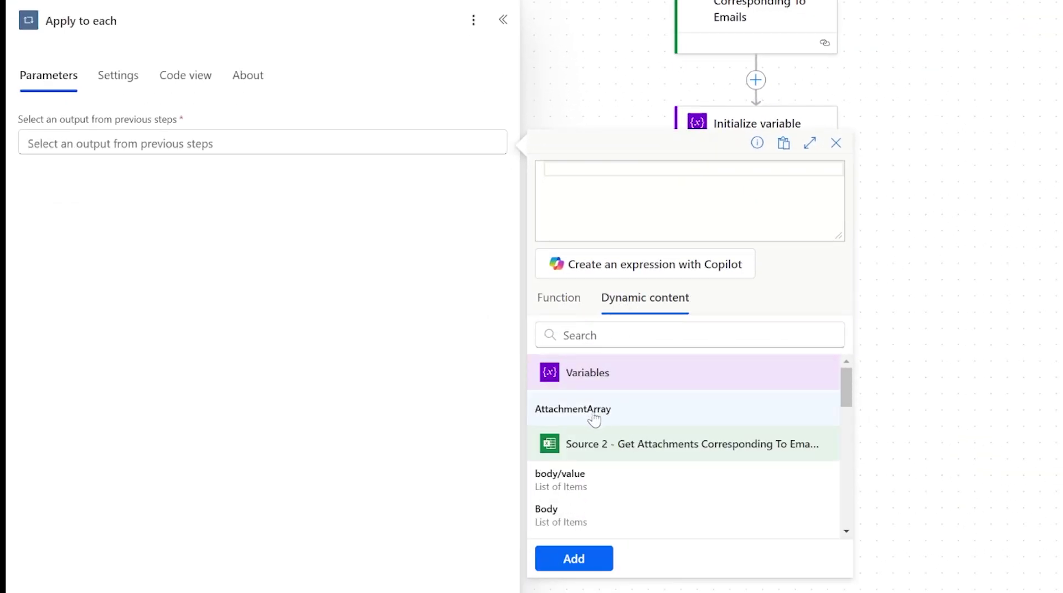
scroll(609, 421, "down", 2)
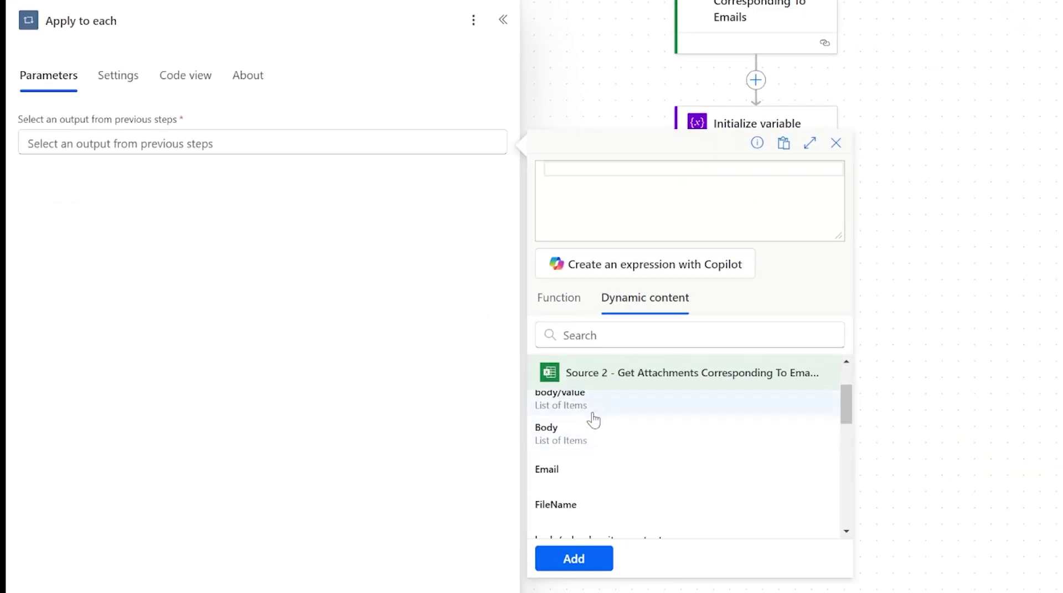
scroll(592, 419, "up", 2)
scroll(600, 435, "down", 3)
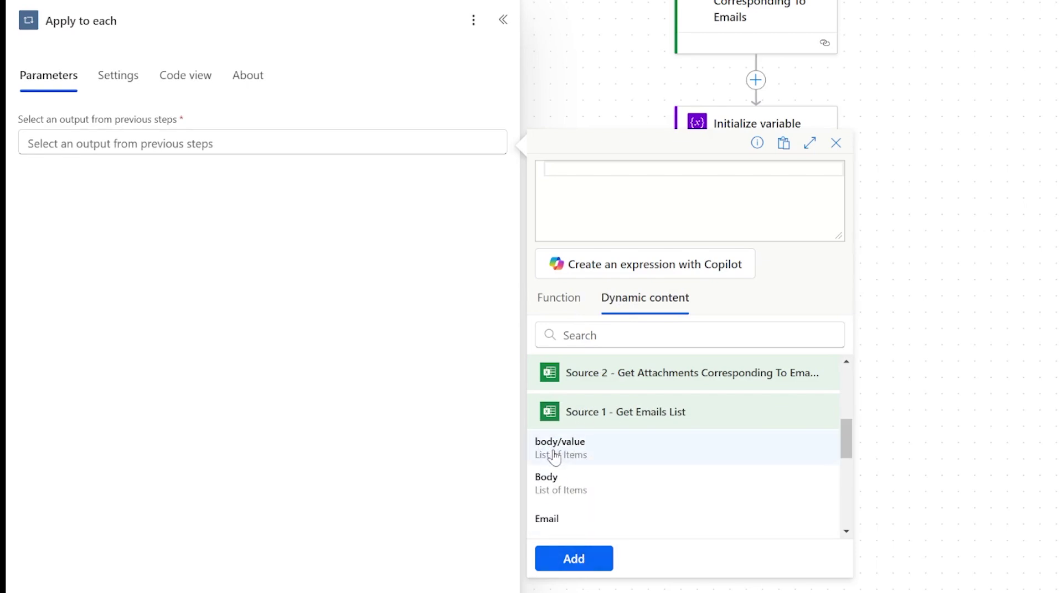
left_click(563, 448)
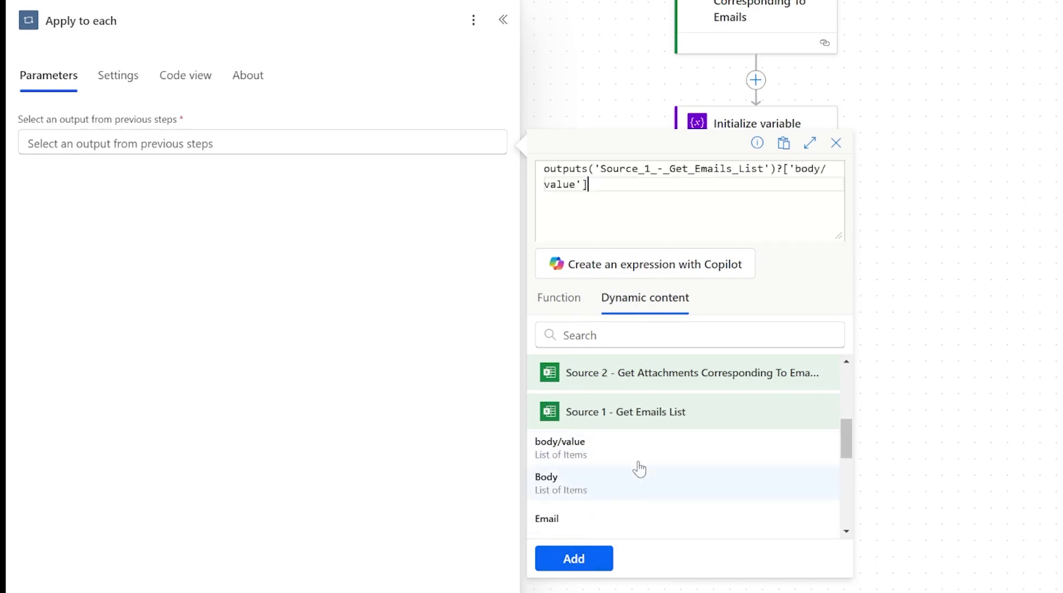
left_click(574, 559)
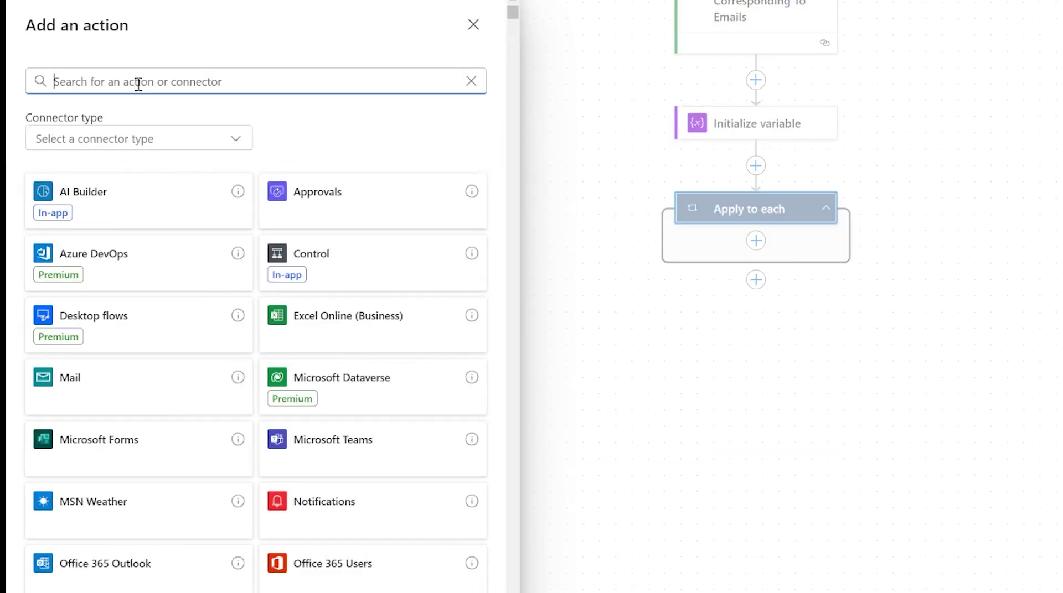
- Add a Set variable action inside Apply to each that sets AttachmentArray to []
type("Set v")
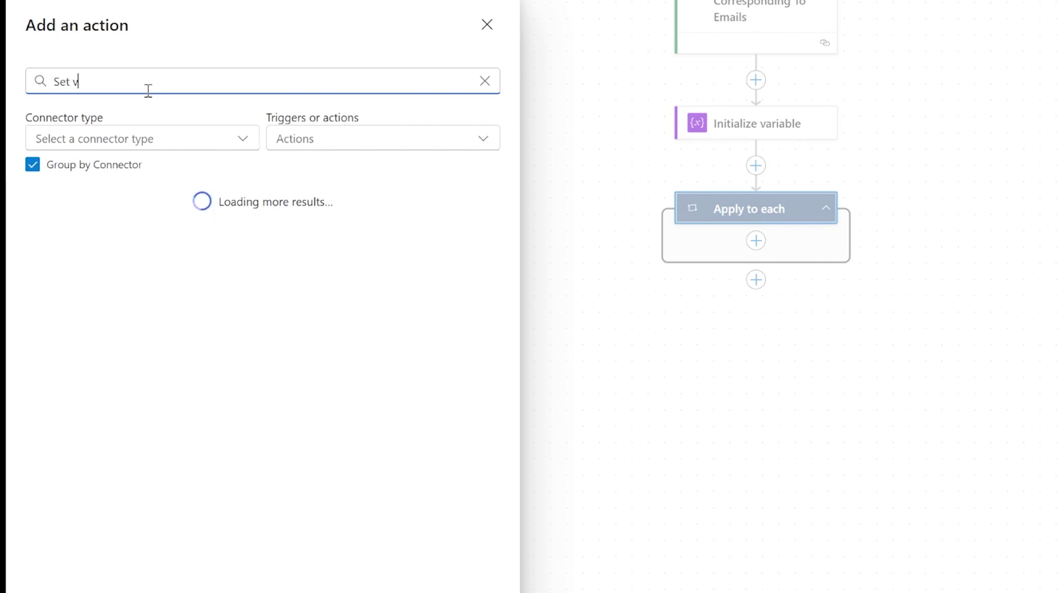
type("ariable")
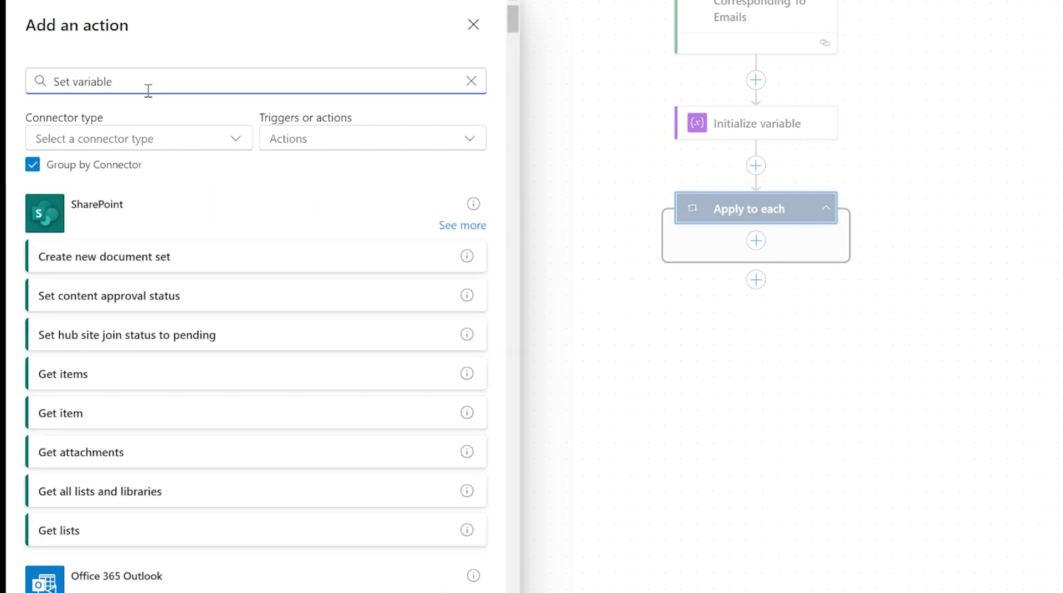
left_click(78, 252)
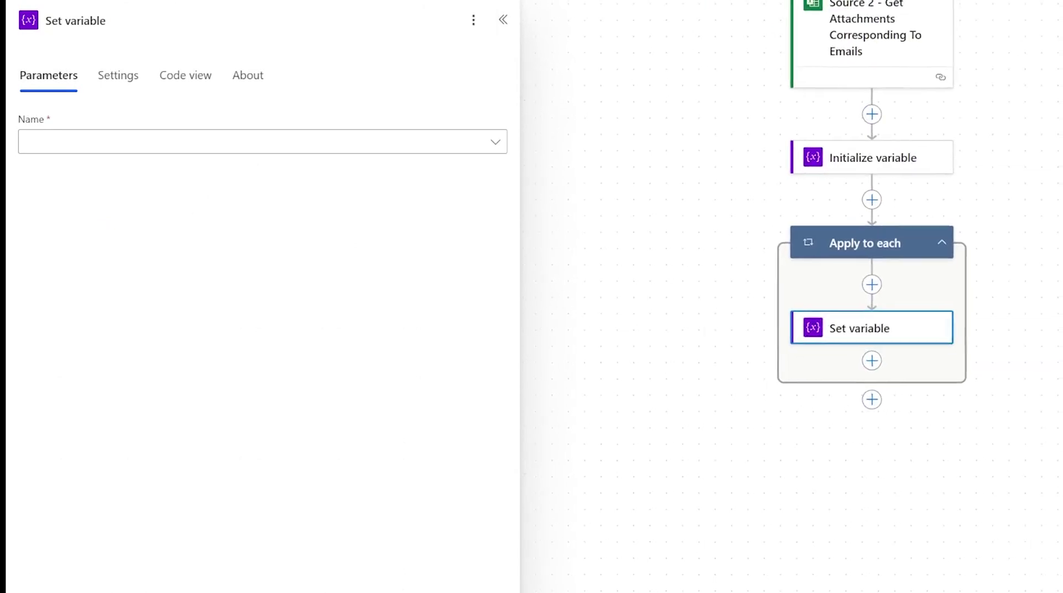
left_click(189, 145)
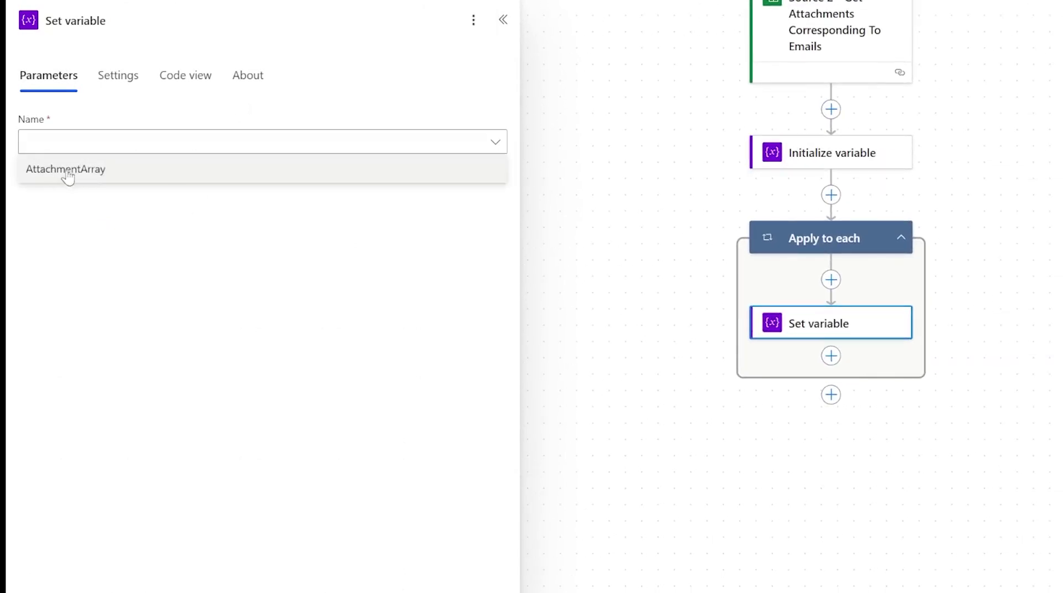
left_click(85, 170)
left_click(44, 194)
type("[")
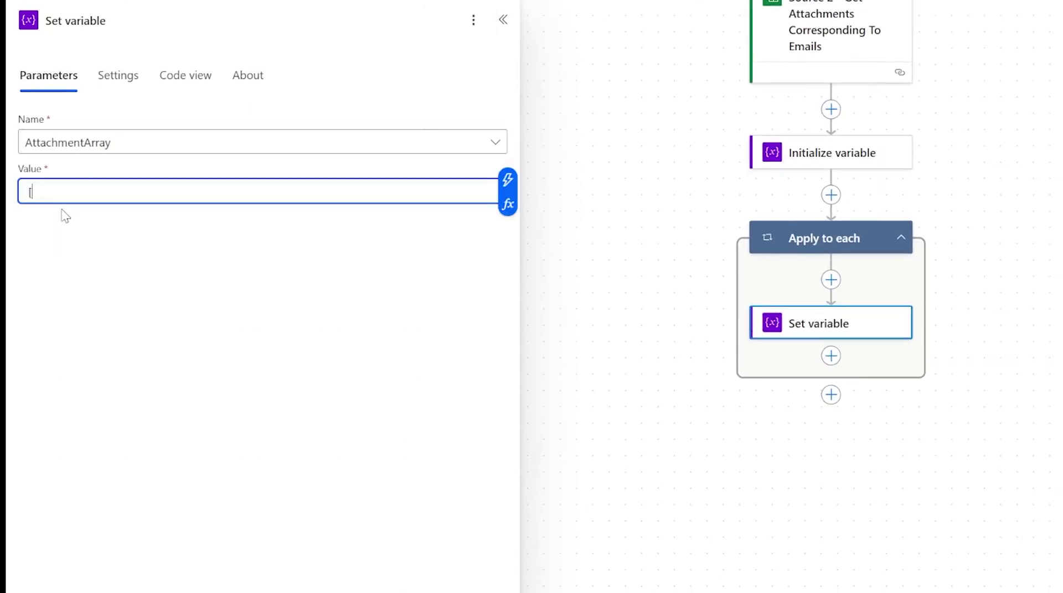
left_click(965, 365)
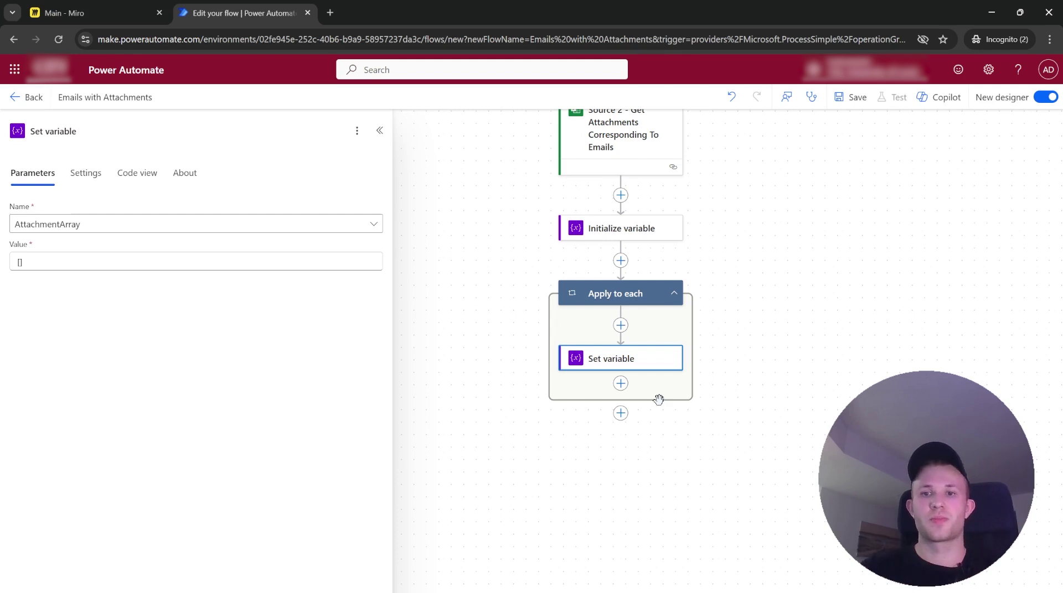
left_click_drag(521, 303, 476, 299)
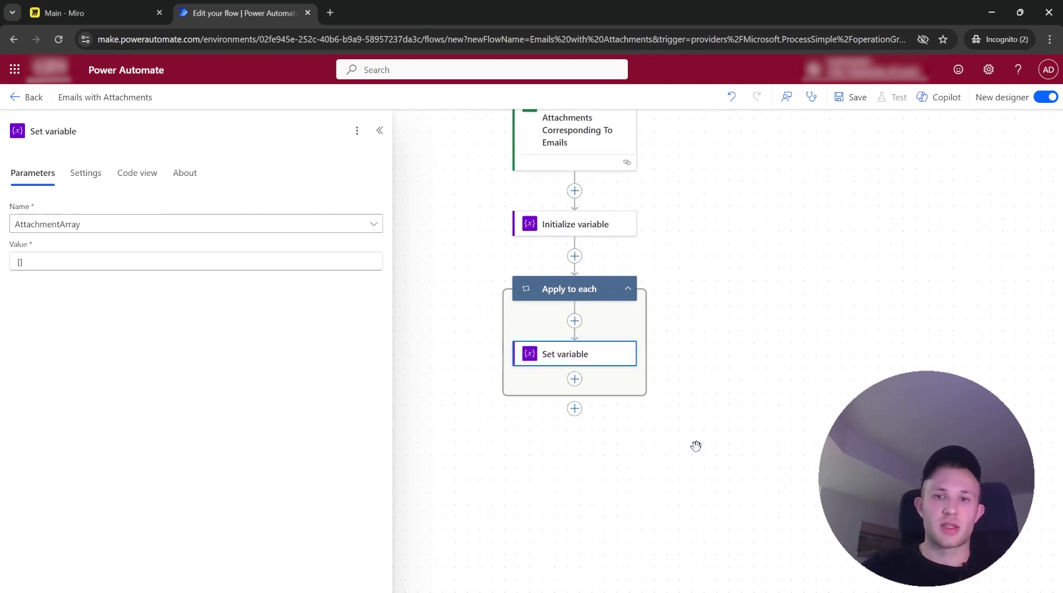
left_click_drag(695, 443, 727, 385)
- Add a Filter array step after Set variable inside the loop
left_click(605, 319)
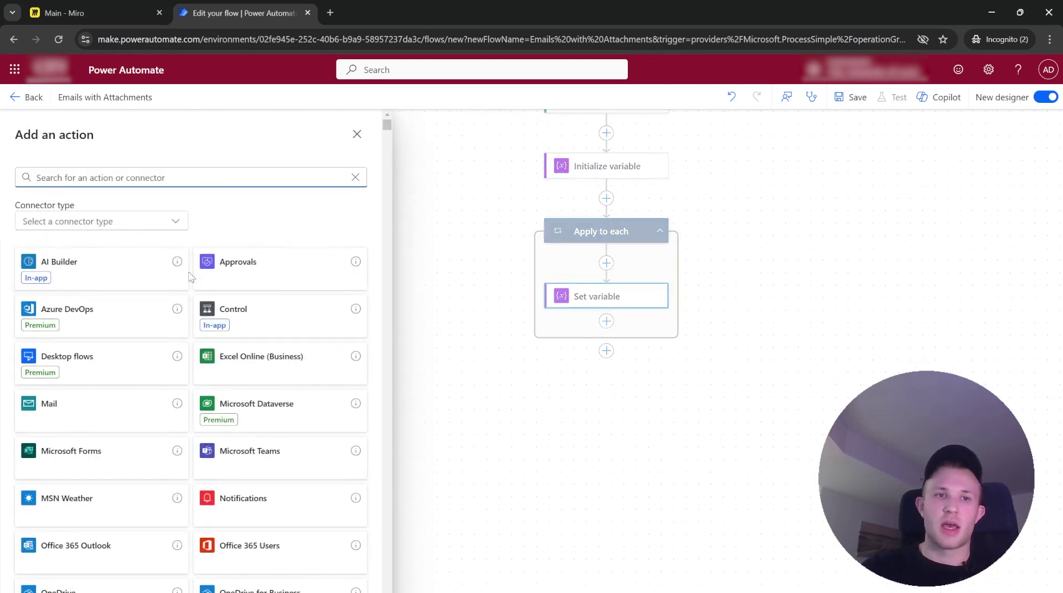
left_click(127, 176)
type("Filter")
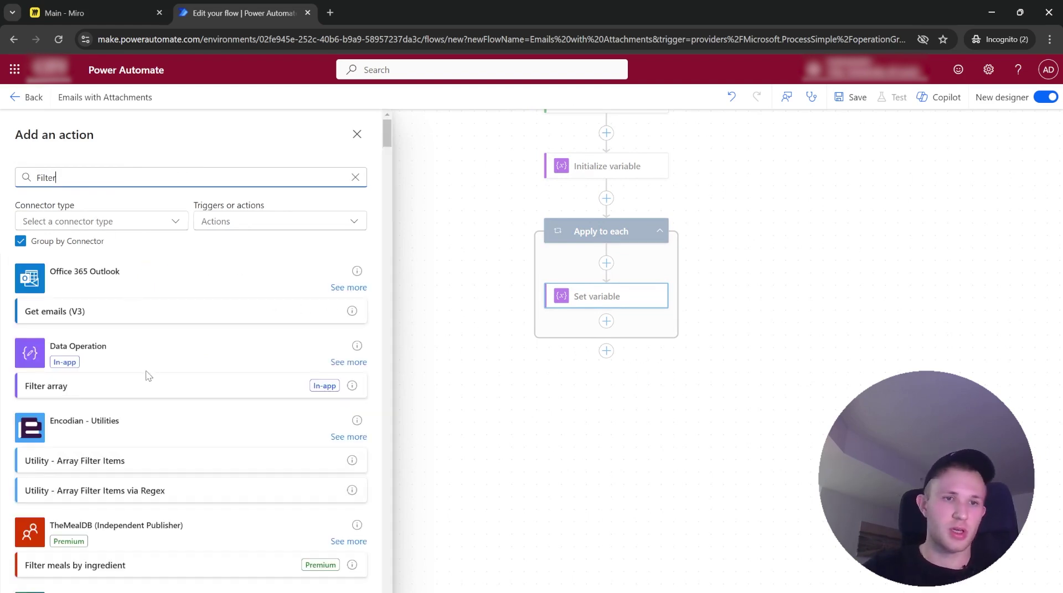
left_click(45, 388)
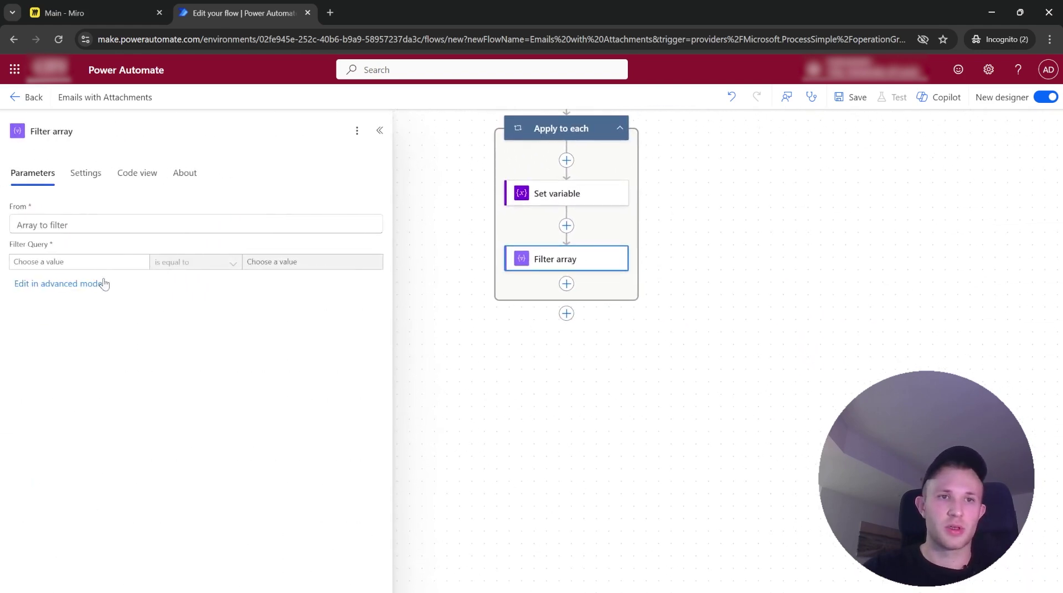
- Set the Filter array's From to Source 2's body/value
left_click(29, 224)
left_click(383, 233)
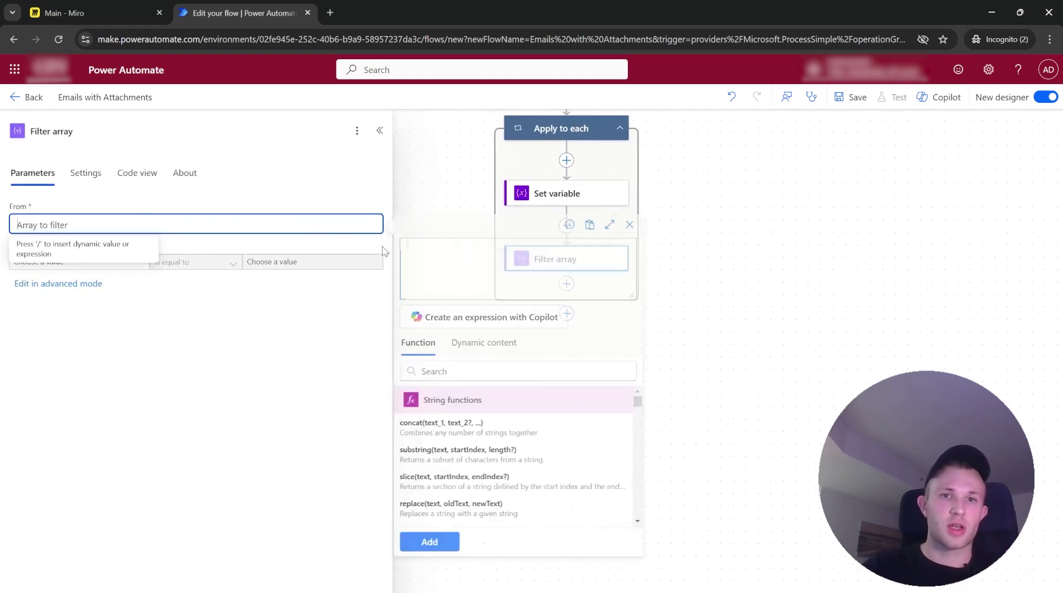
left_click(468, 342)
scroll(492, 410, "down", 2)
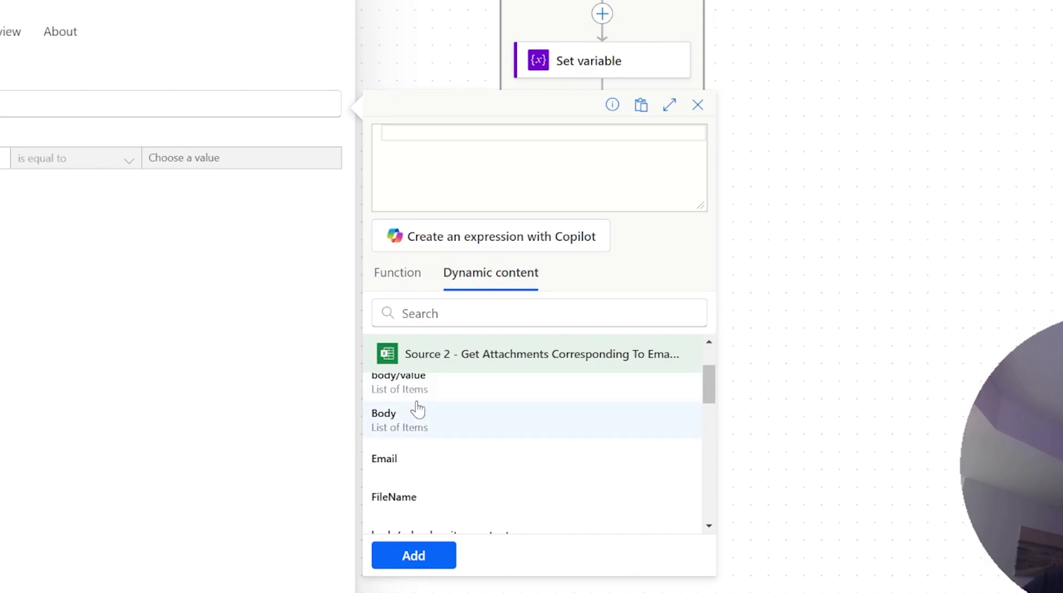
scroll(499, 397, "up", 2)
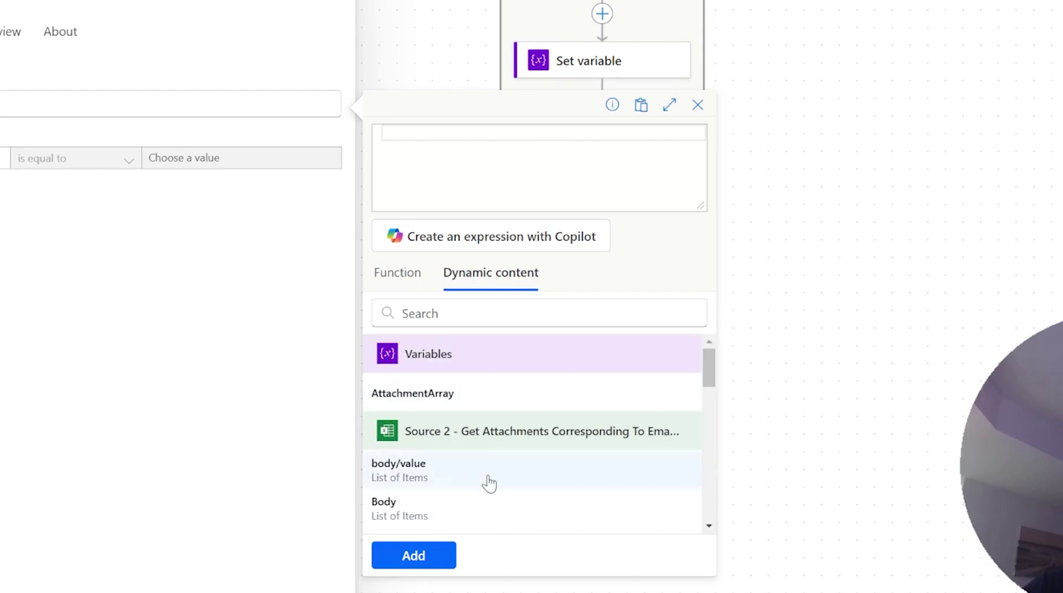
scroll(427, 474, "down", 2)
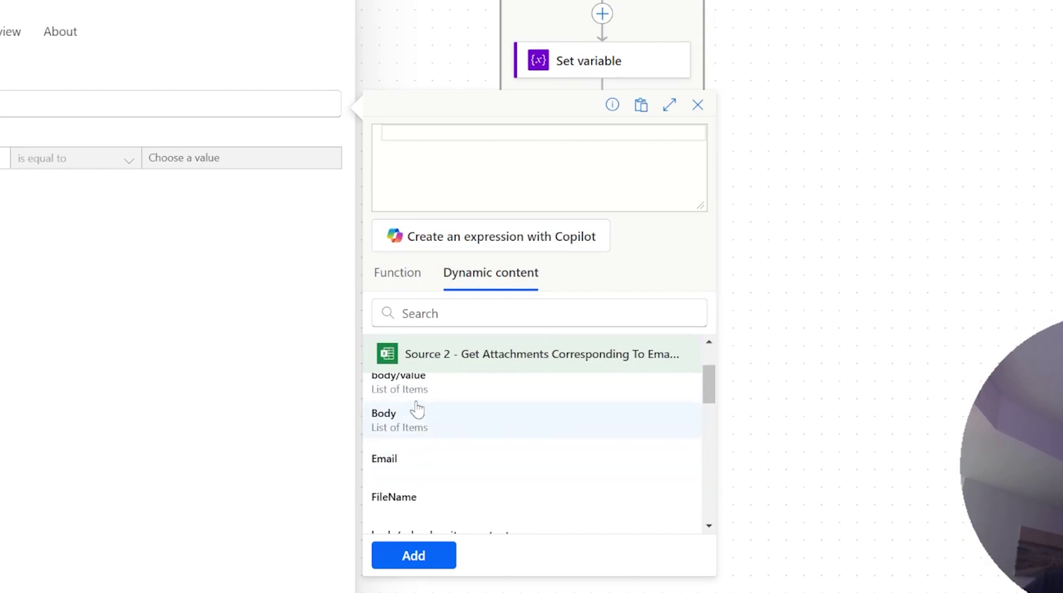
left_click(422, 394)
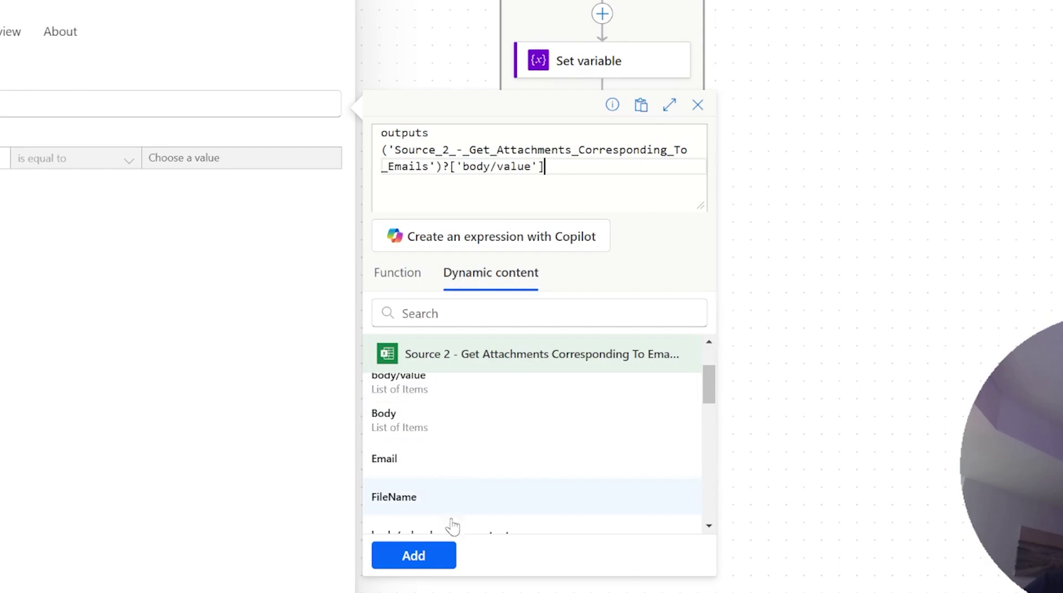
left_click(425, 560)
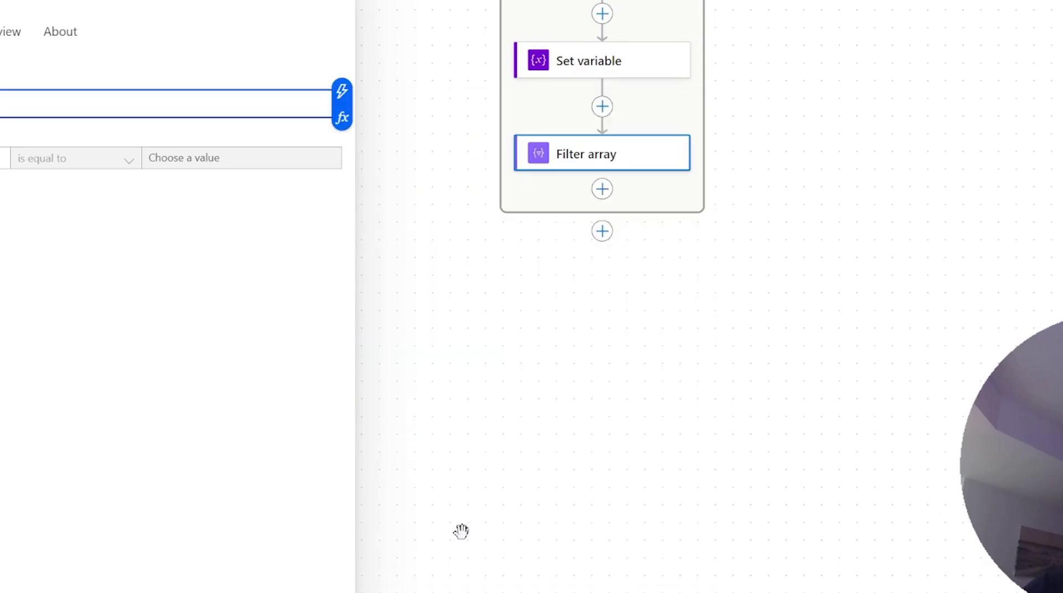
- Begin editing the filter condition's first value
left_click(81, 262)
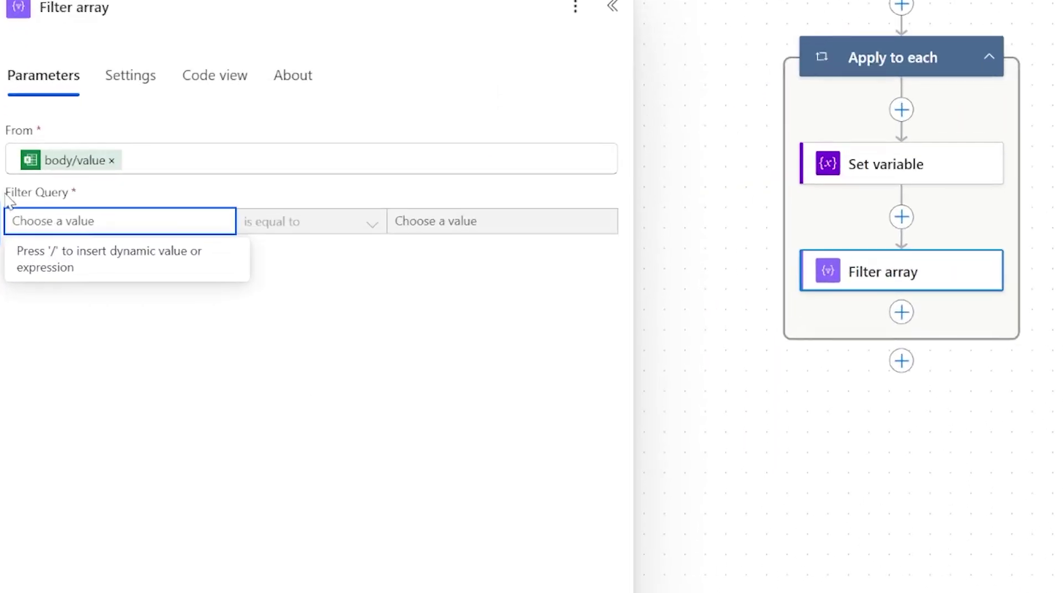
left_click_drag(5, 198, 66, 200)
left_click(36, 221)
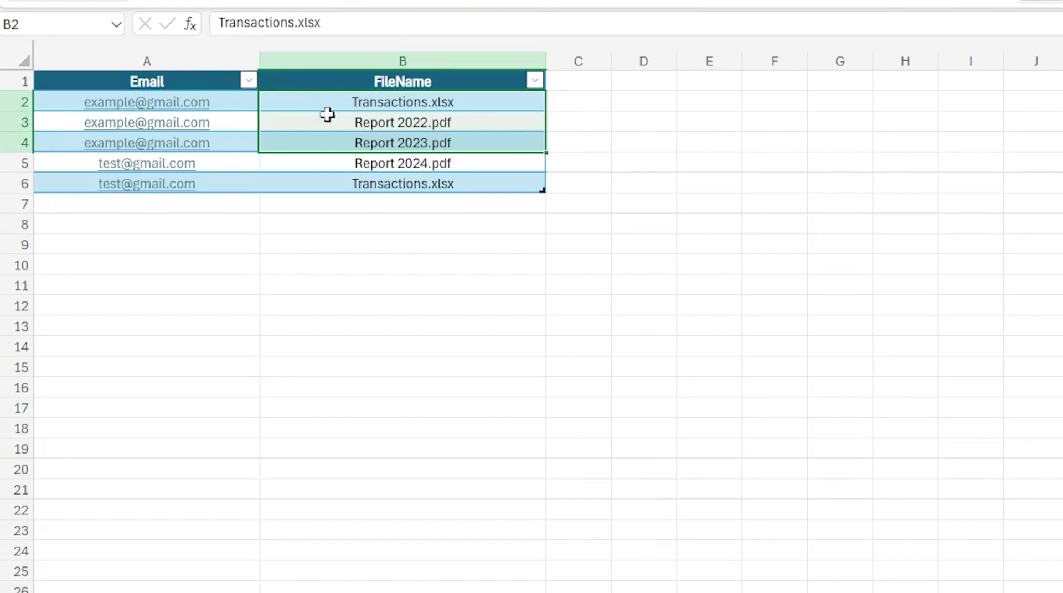
- Highlight the Email column and the first address's three file rows in the Attachments table
left_click(268, 95)
left_click_drag(178, 80, 197, 171)
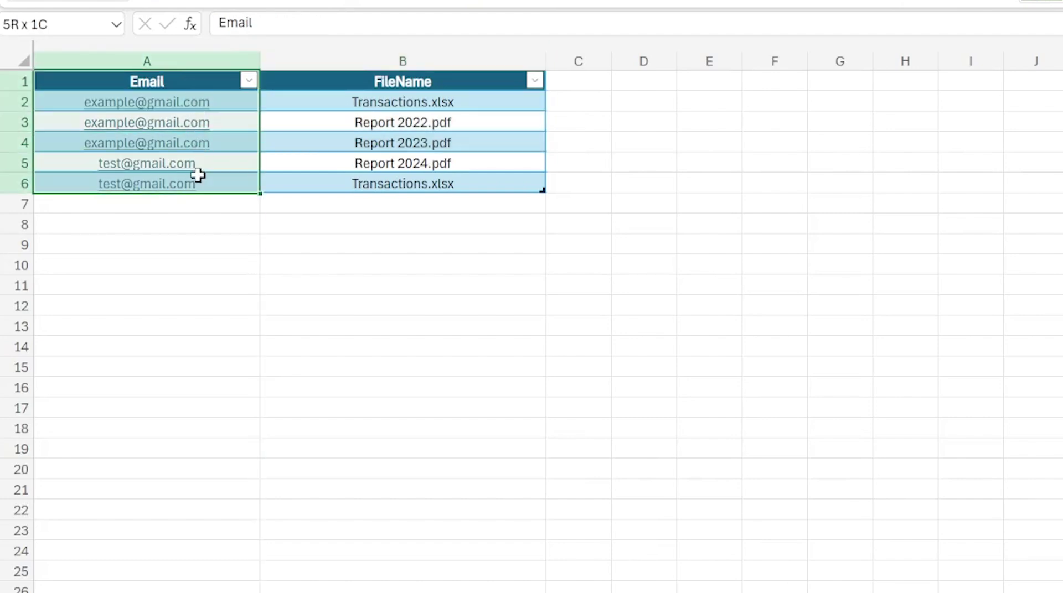
left_click_drag(223, 111, 261, 142)
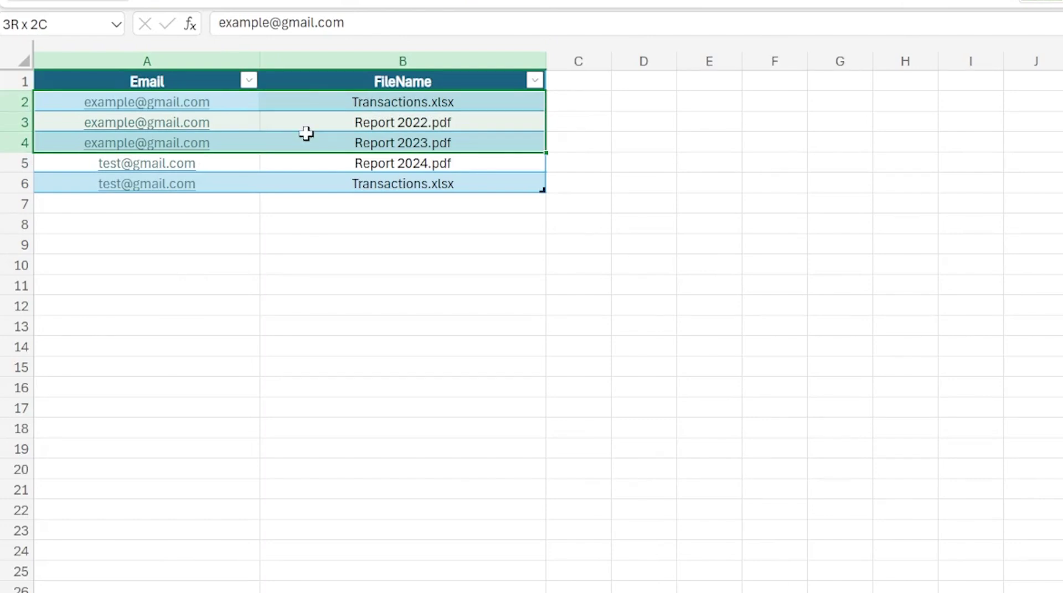
left_click_drag(310, 101, 243, 138)
left_click_drag(240, 102, 317, 137)
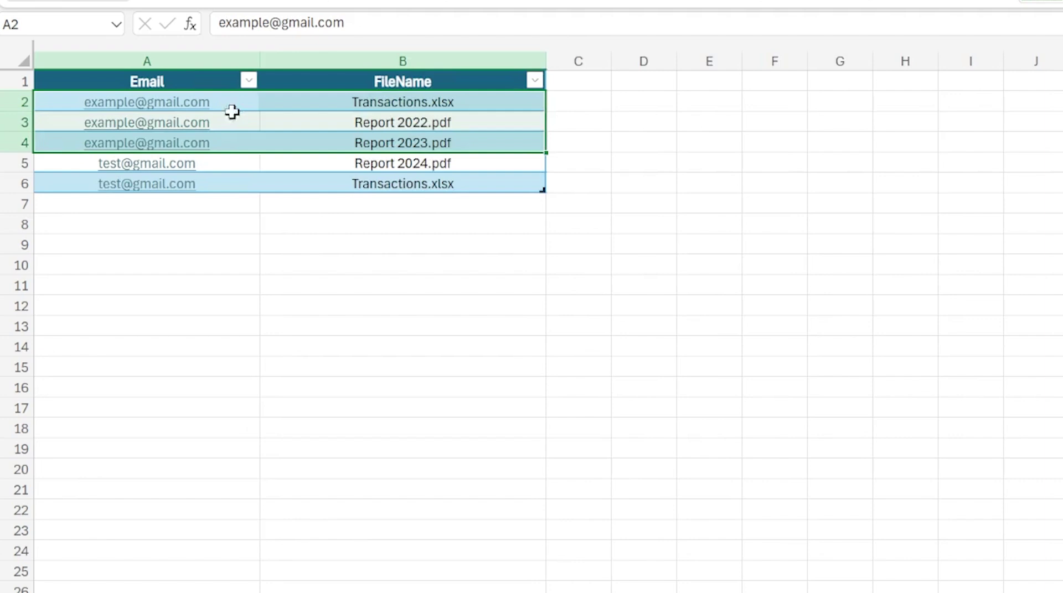
left_click_drag(232, 112, 326, 146)
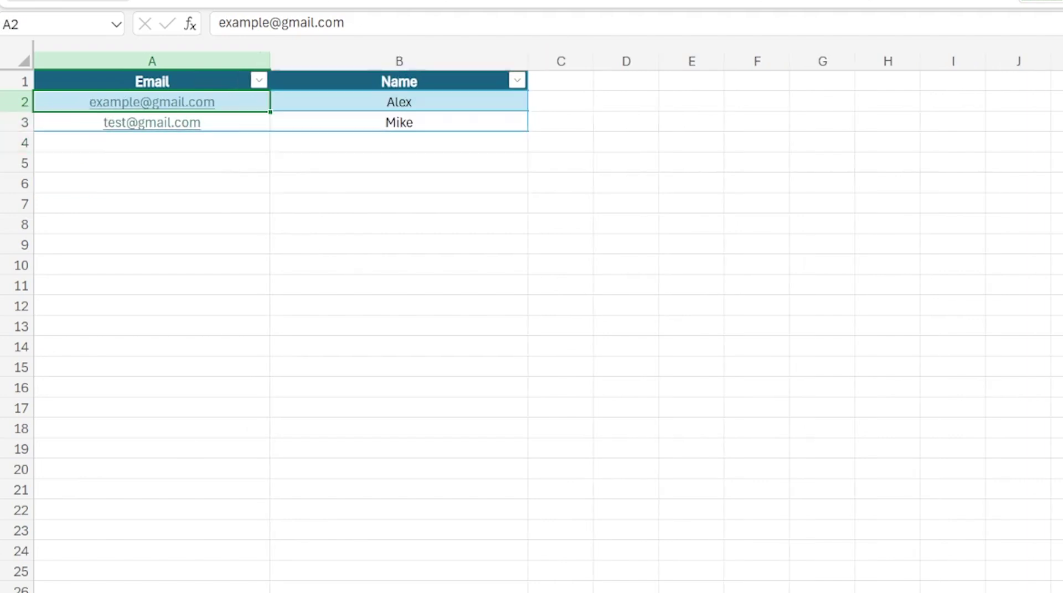
left_click(233, 123)
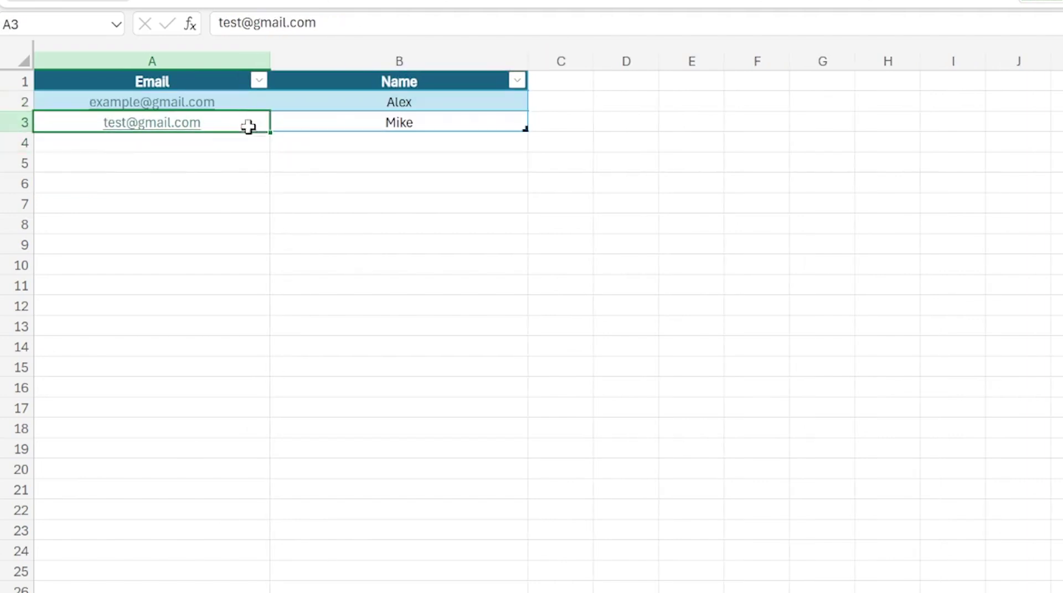
left_click_drag(247, 125, 334, 151)
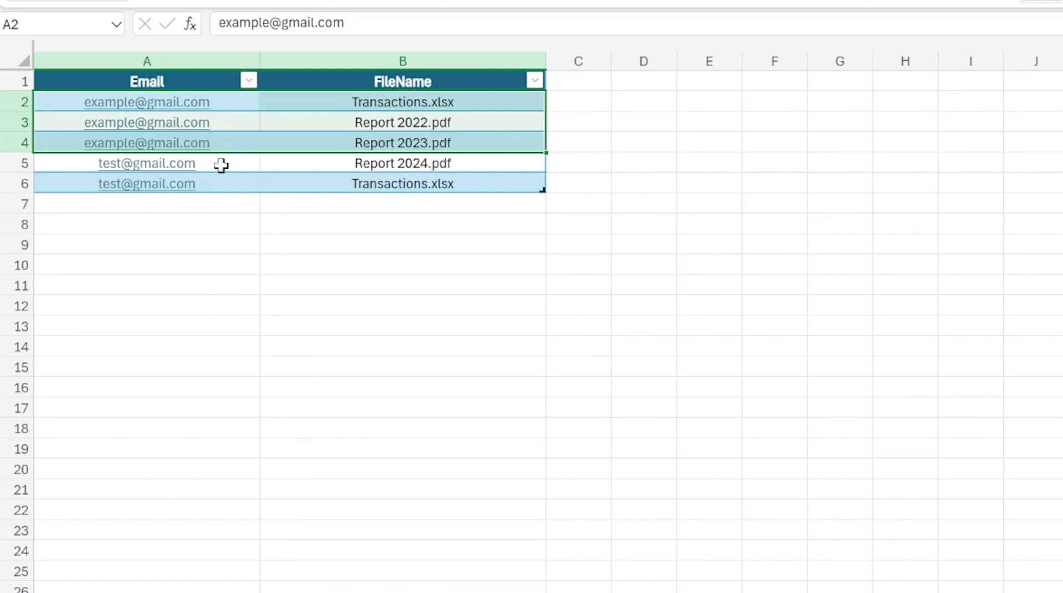
left_click_drag(221, 166, 303, 184)
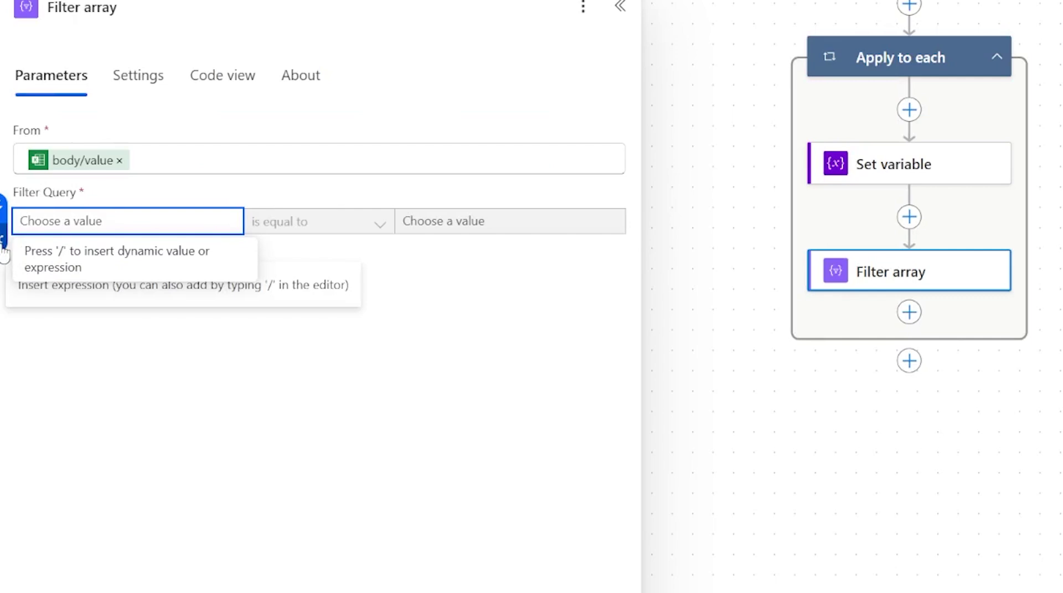
left_click(2, 243)
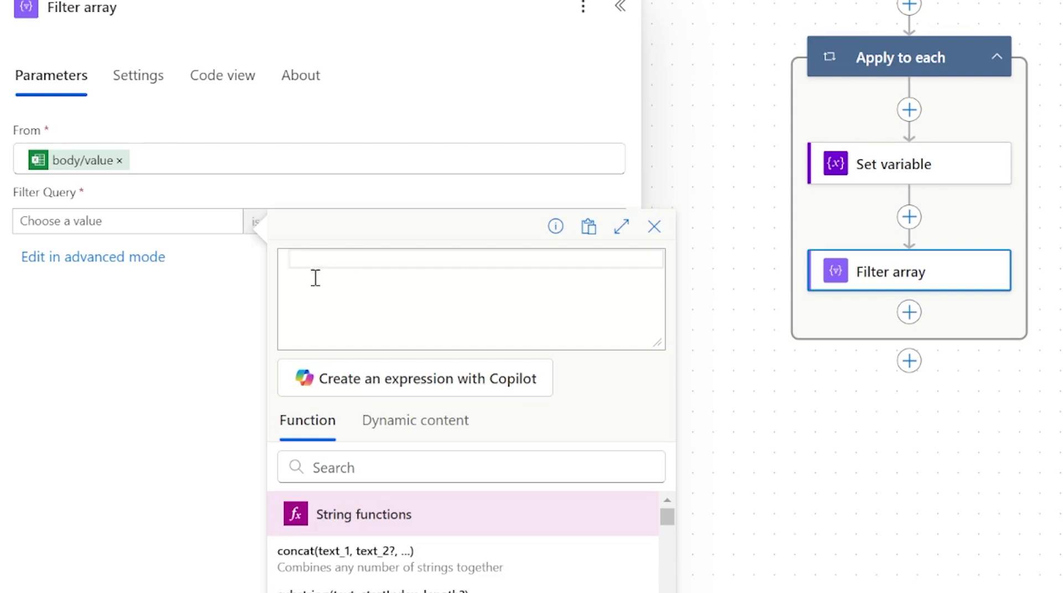
- Set the filter condition to item()?['Email'] equal to items('Apply_to_each')['Email']
type("item()")
type("?['Email")
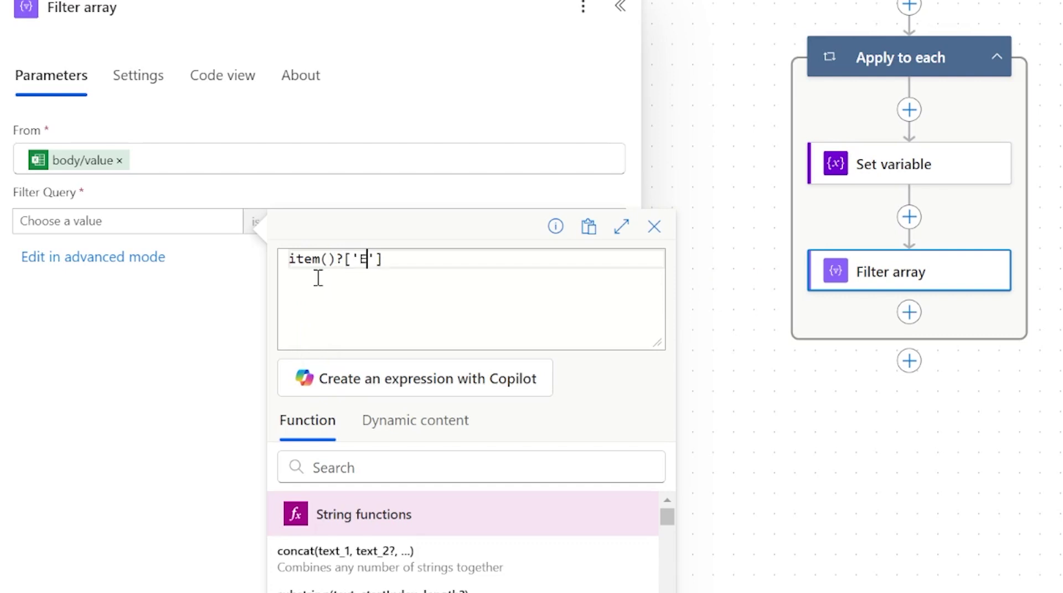
left_click(318, 591)
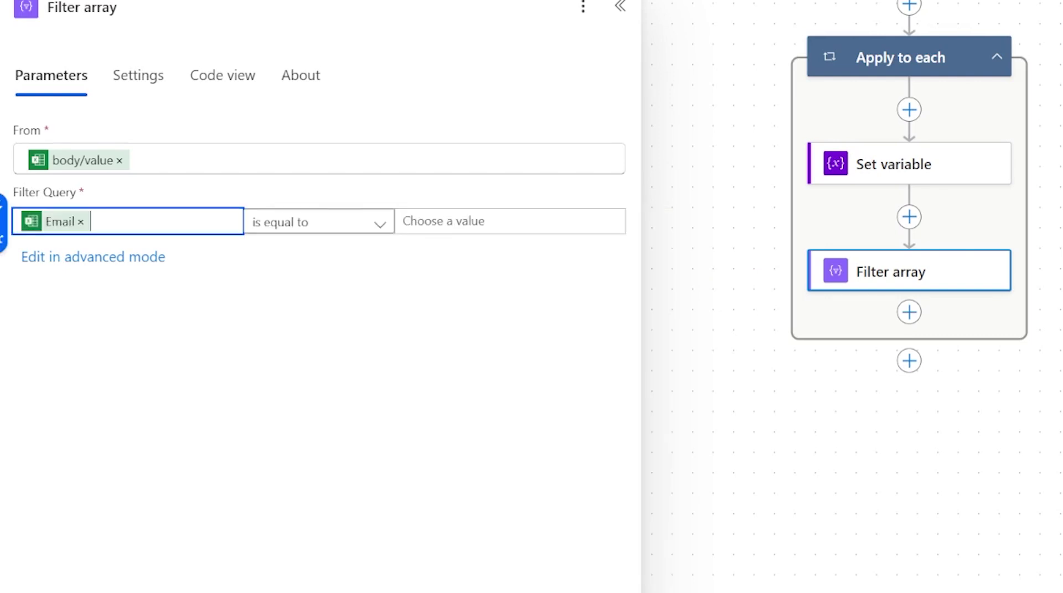
left_click(434, 224)
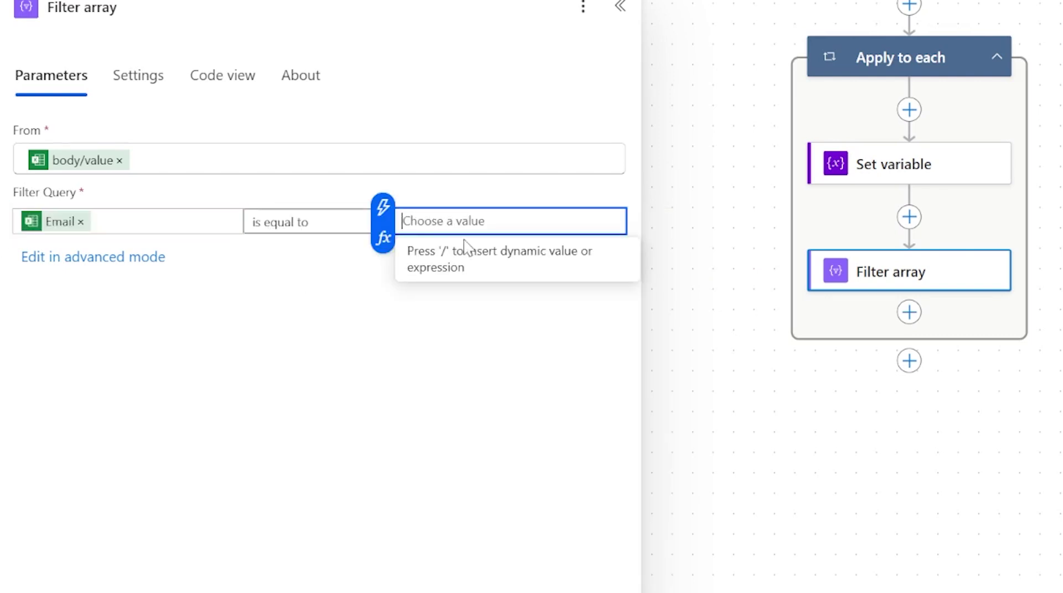
key("slash")
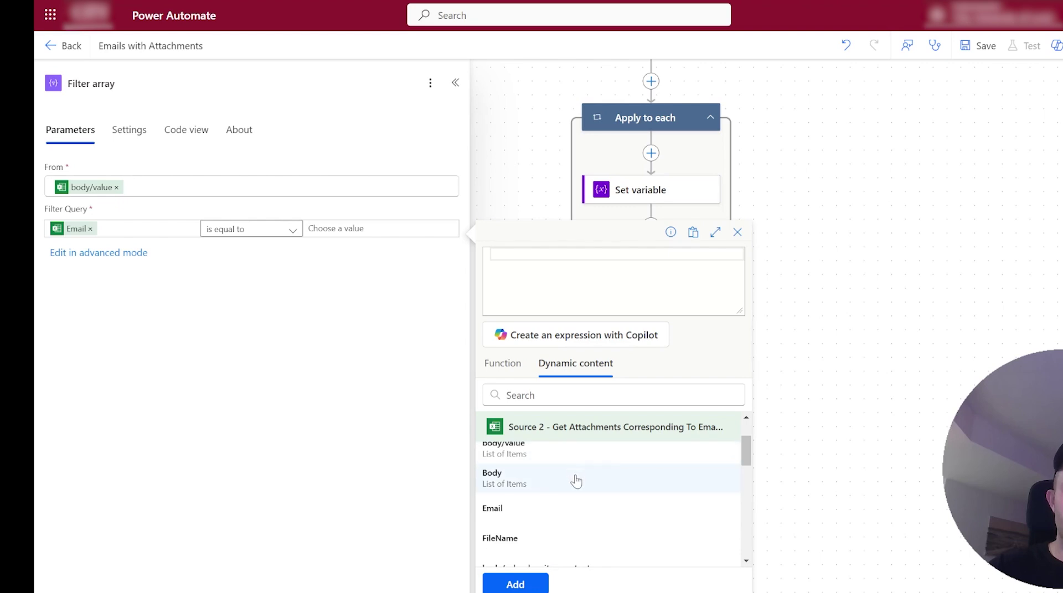
scroll(575, 482, "down", 5)
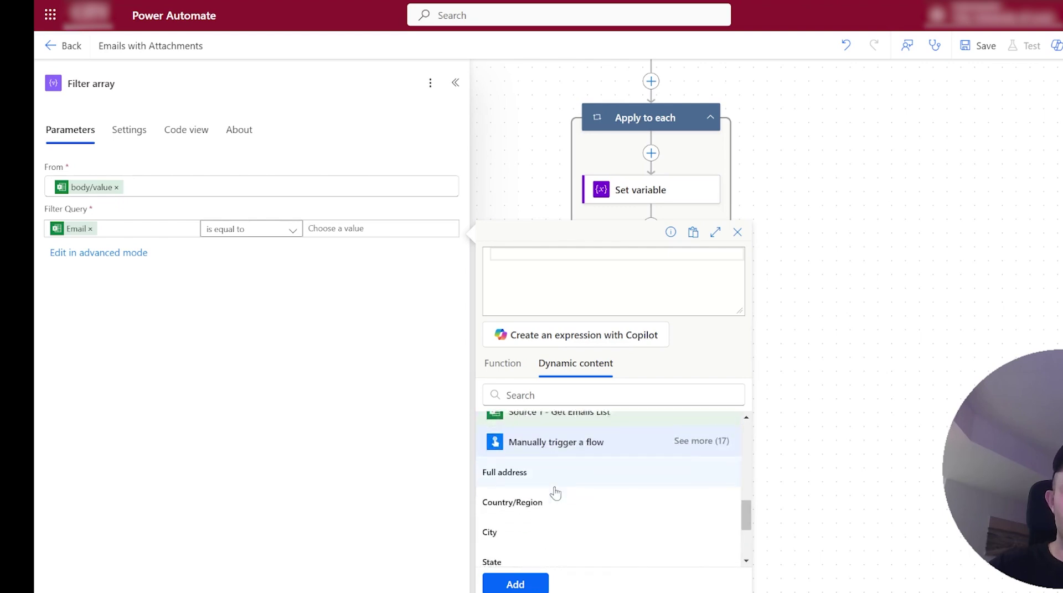
scroll(558, 493, "down", 2)
left_click(557, 551)
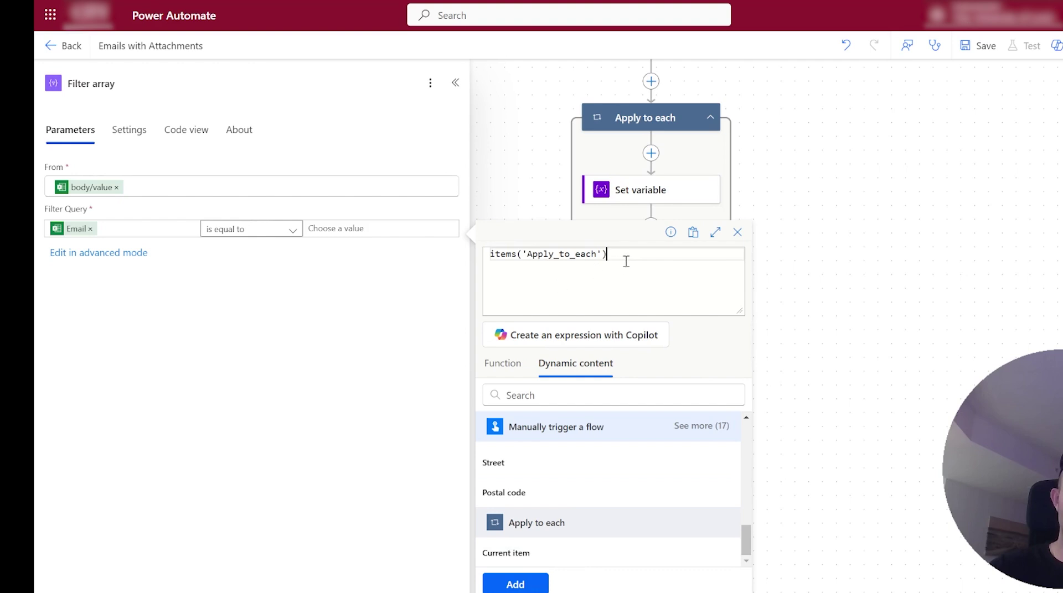
type("['Email")
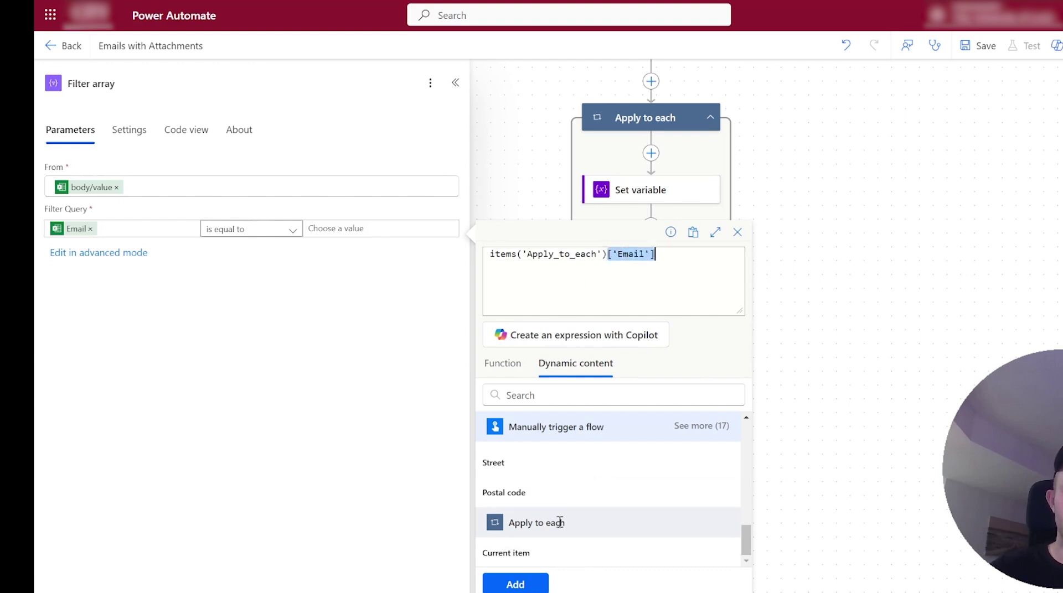
left_click(511, 585)
left_click(254, 354)
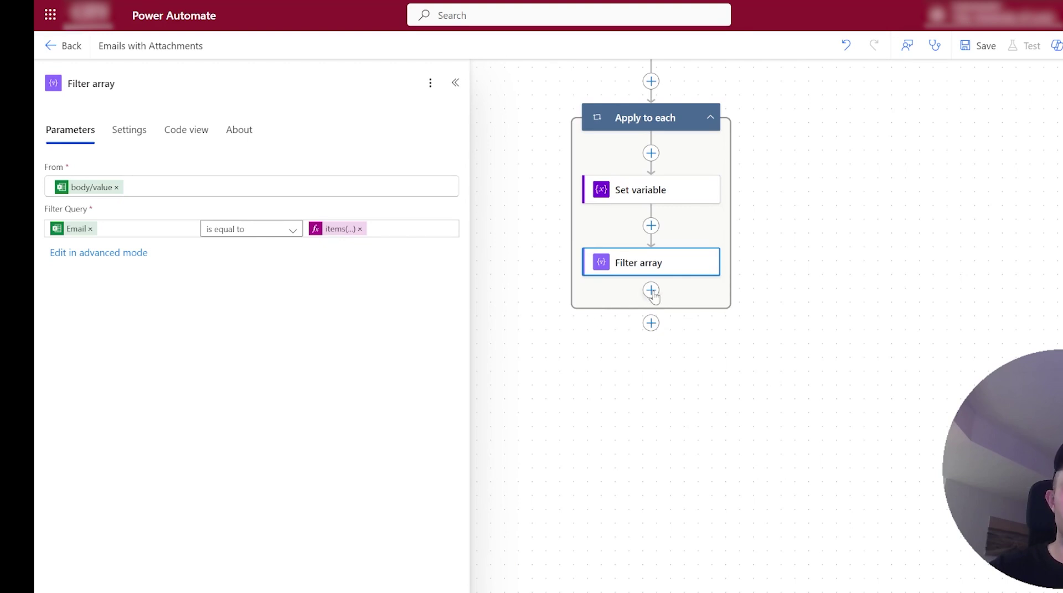
- Rename the outer loop to 'For each email in email list'
left_click(651, 130)
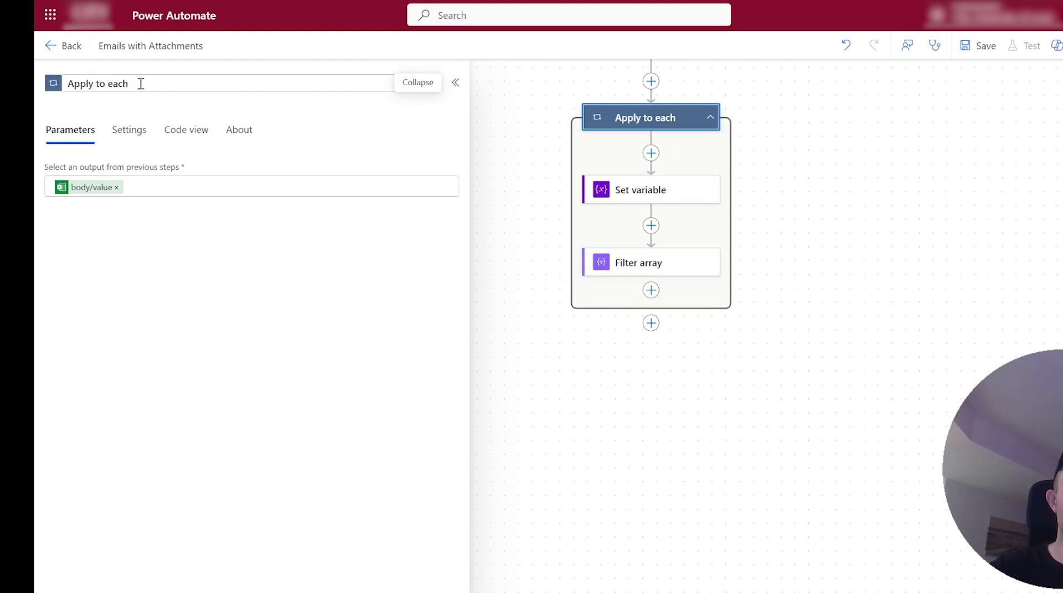
left_click_drag(140, 83, 39, 88)
type("For each email i")
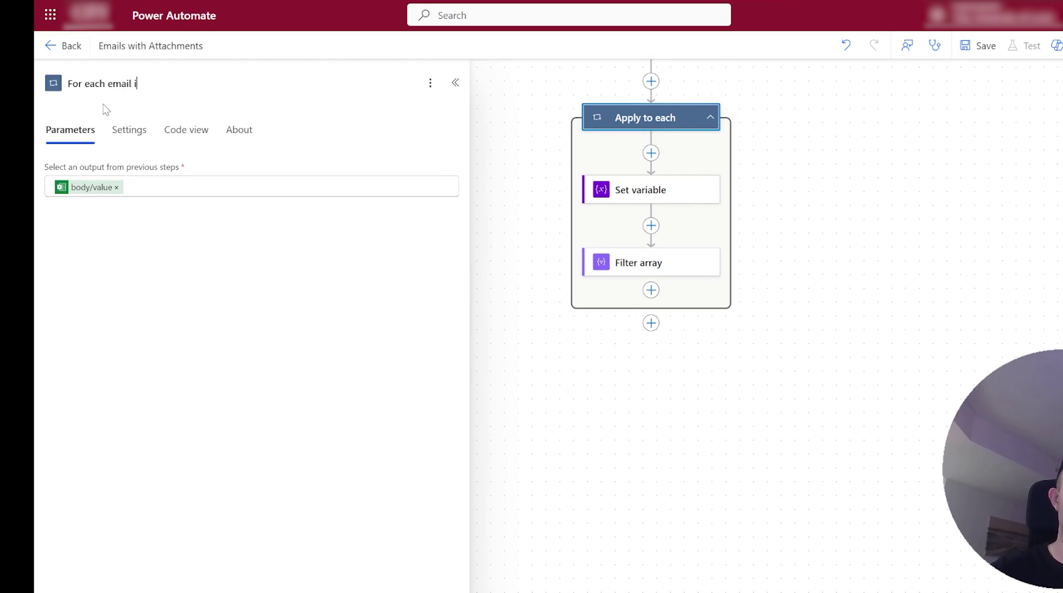
type("n email list")
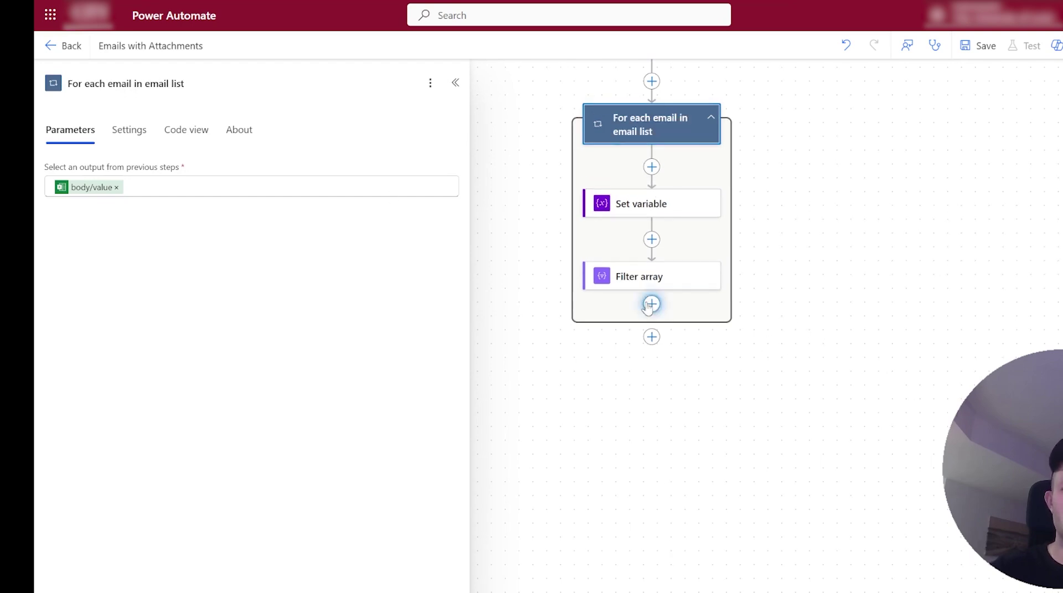
- Nest an Apply to each loop inside it, titled 'For each attachment in email user attachments'
left_click(651, 303)
type("Apply for each")
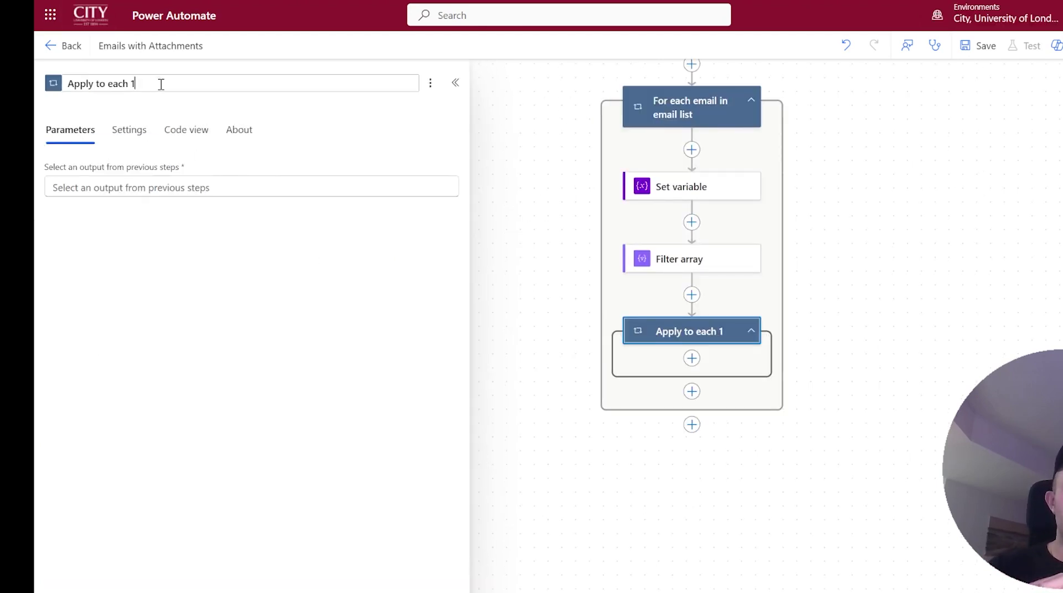
left_click_drag(143, 84, 72, 87)
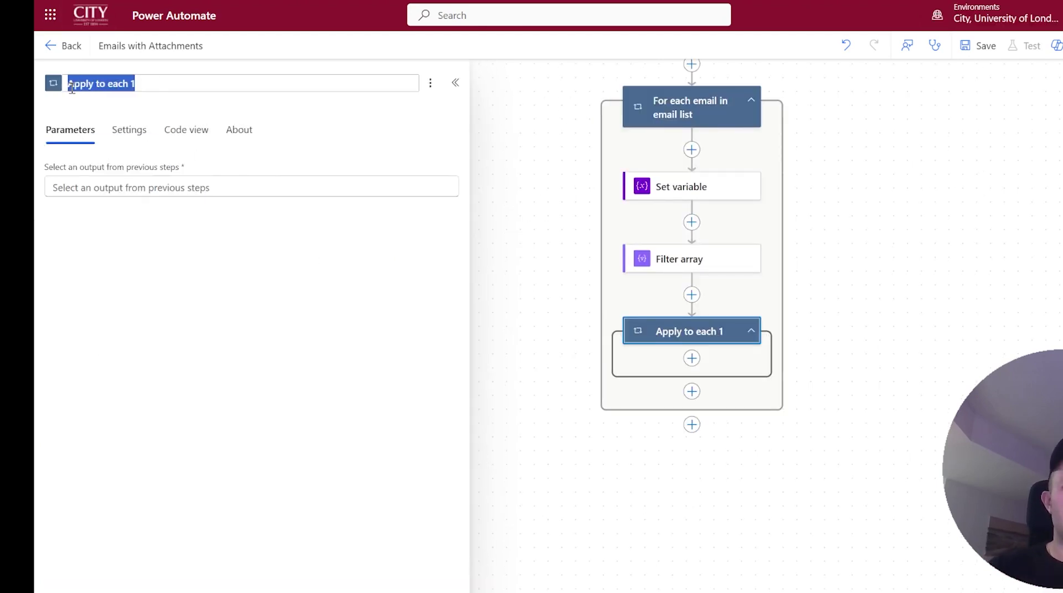
type("For")
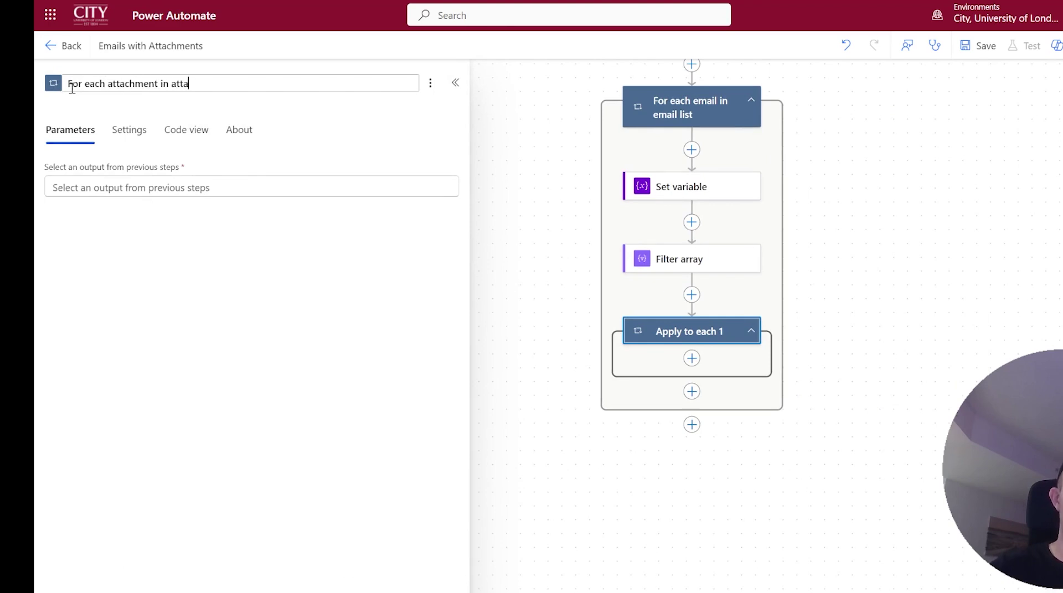
left_click(171, 83)
type("email user")
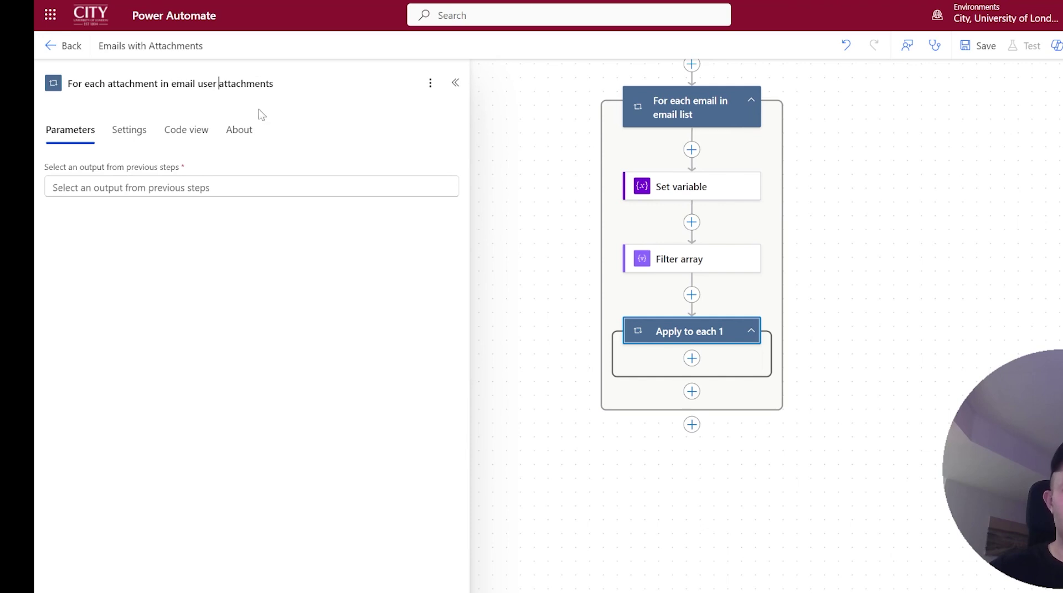
left_click(454, 82)
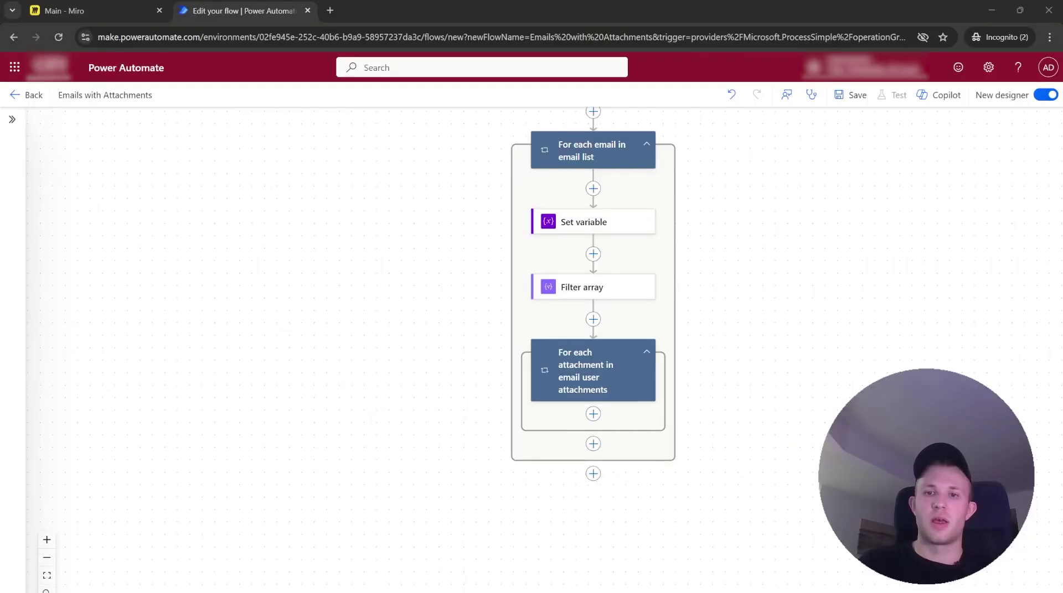
- Add the OneDrive for Business 'Get file content using path' action inside the attachment loop
left_click(823, 431)
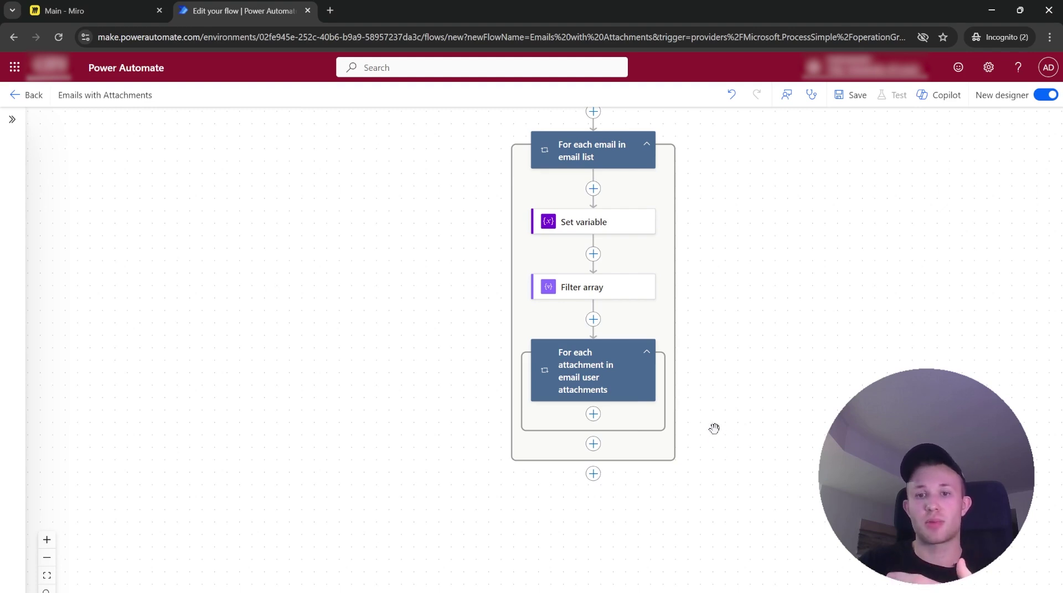
left_click(593, 414)
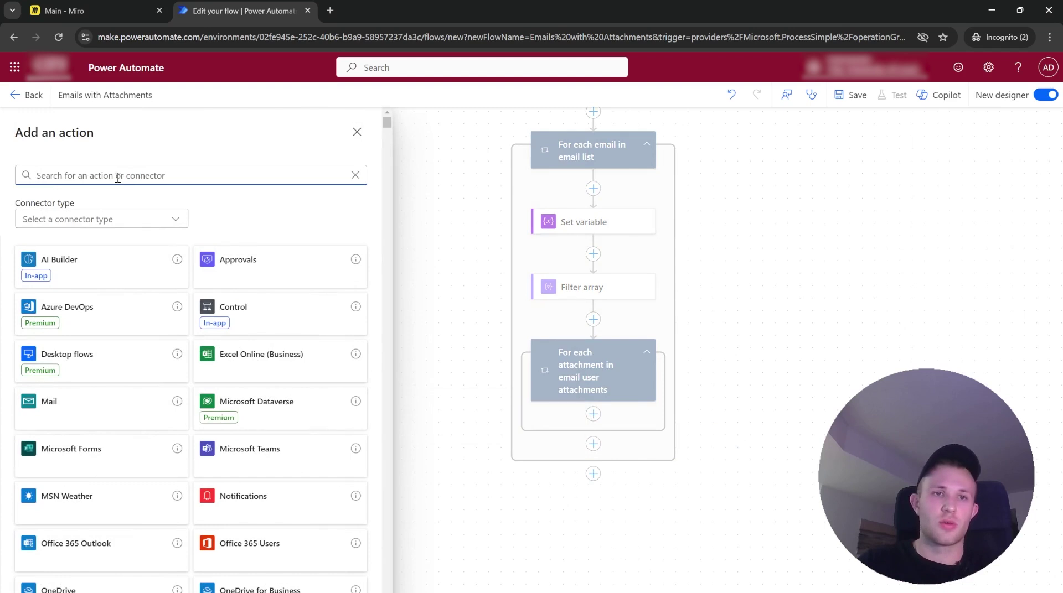
type("Get")
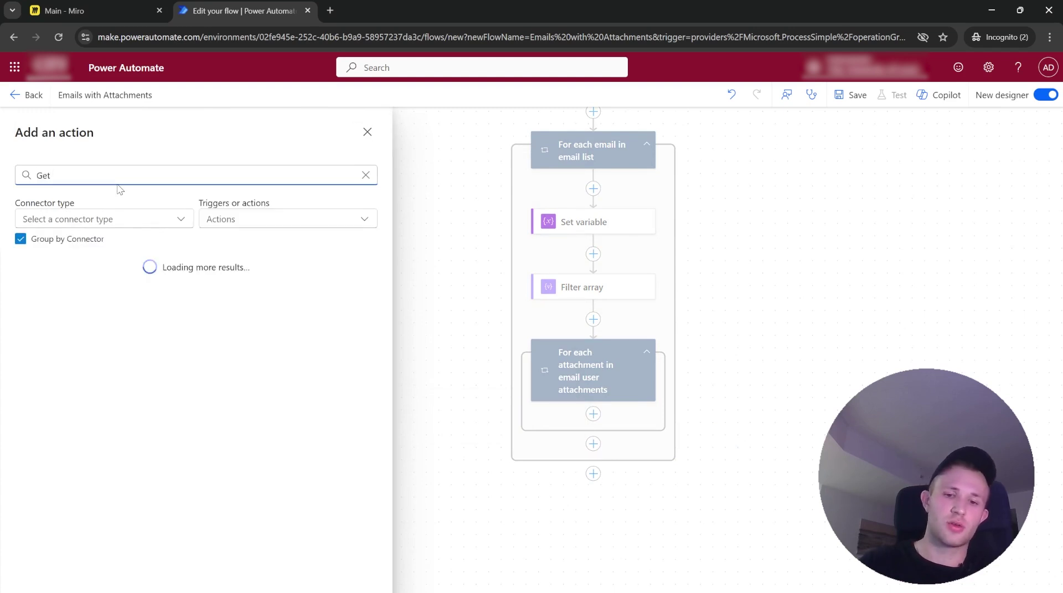
type(" file c")
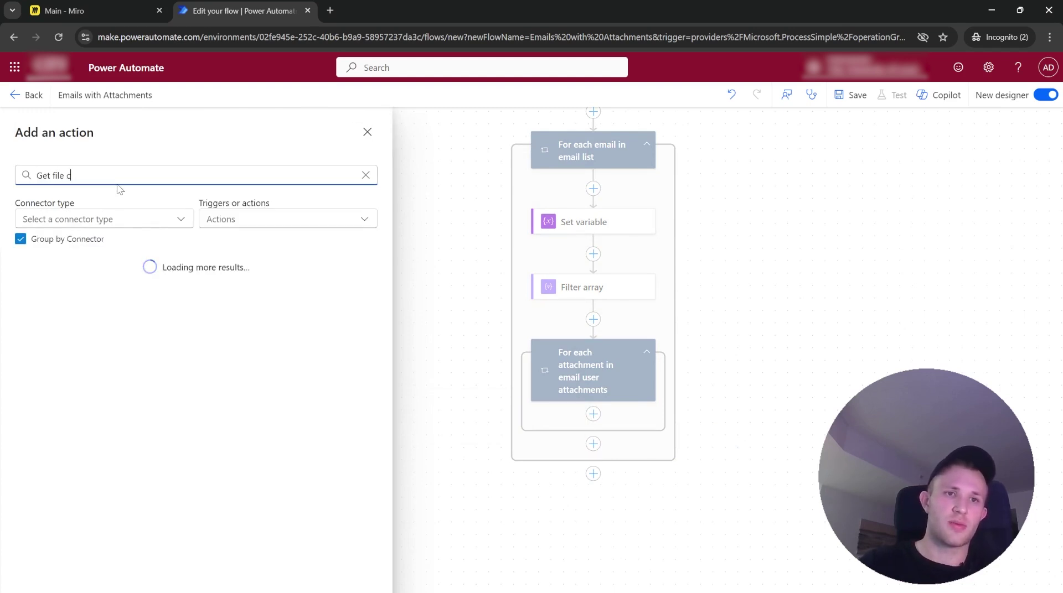
type("ontent")
key("BackSpace")
key("BackSpace")
key("BackSpace")
key("BackSpace")
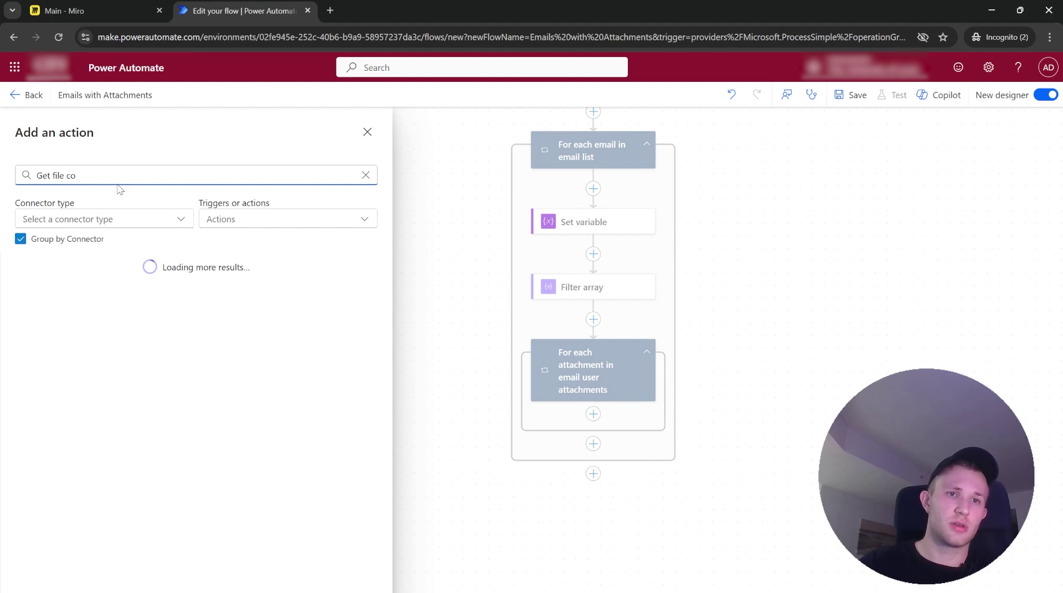
type("ntent")
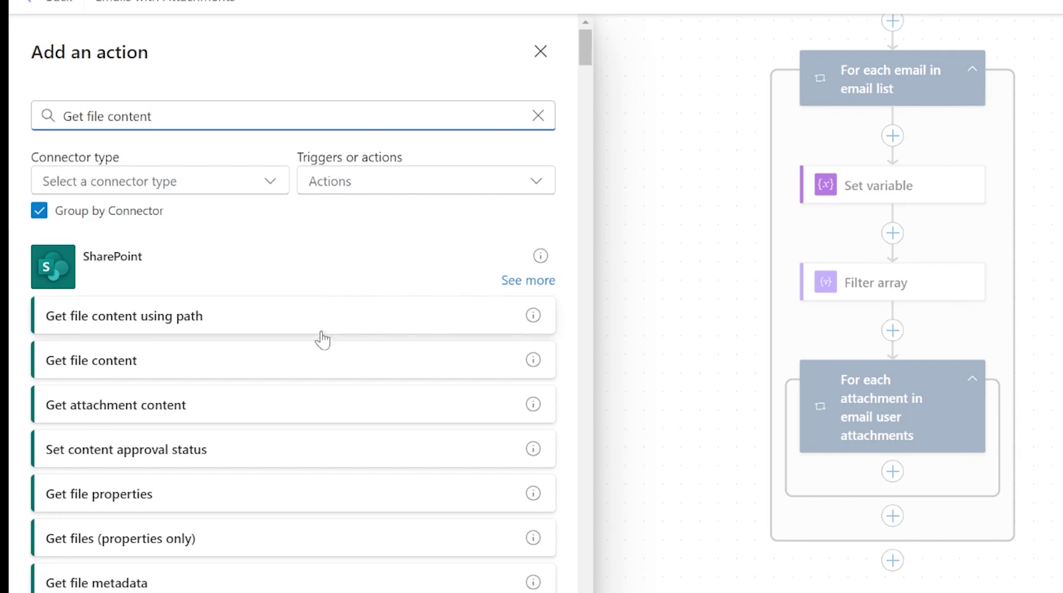
scroll(318, 282, "down", 5)
scroll(247, 372, "down", 2)
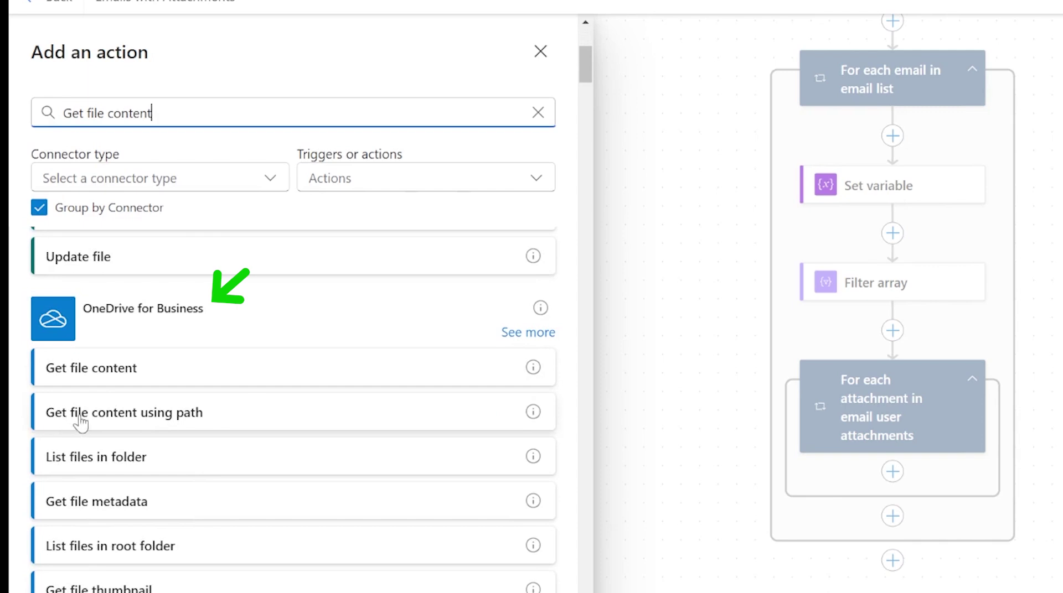
scroll(332, 387, "down", 5)
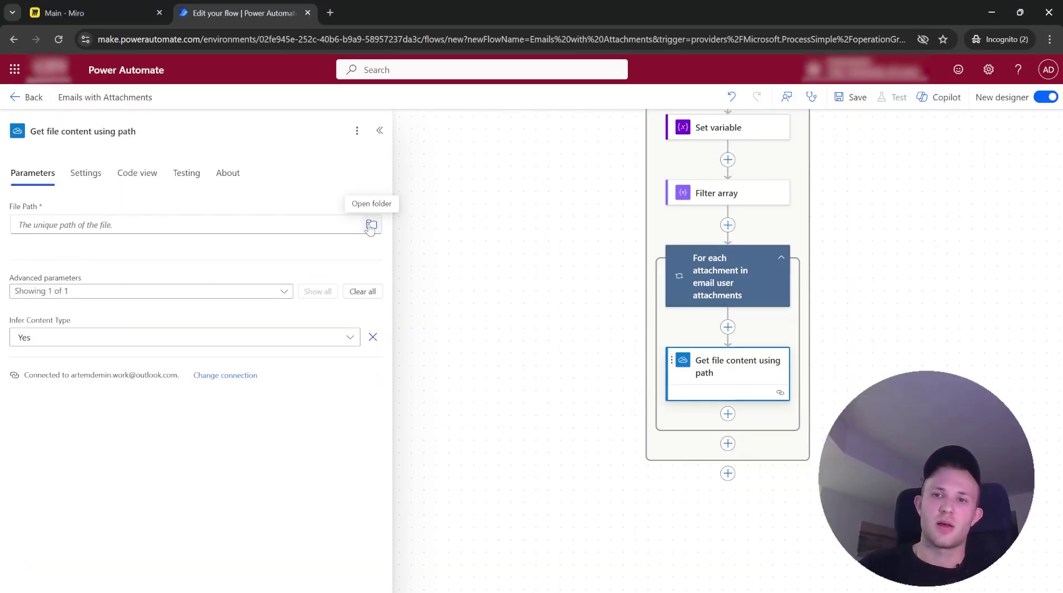
- Set its File Path to /Power Automate/Files/Report 2022.pdf using the folder picker
left_click(370, 225)
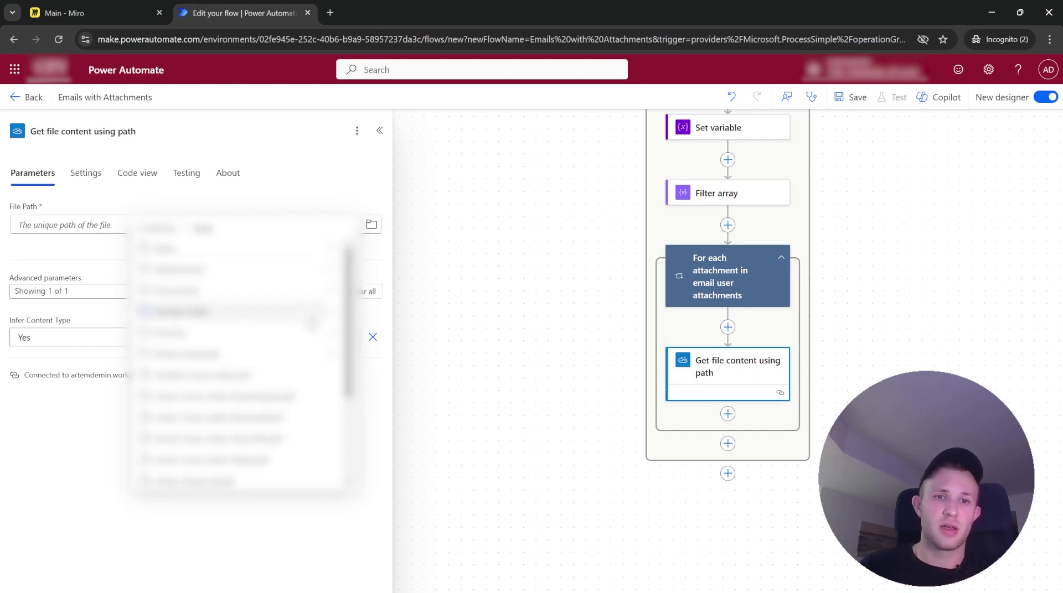
left_click(266, 318)
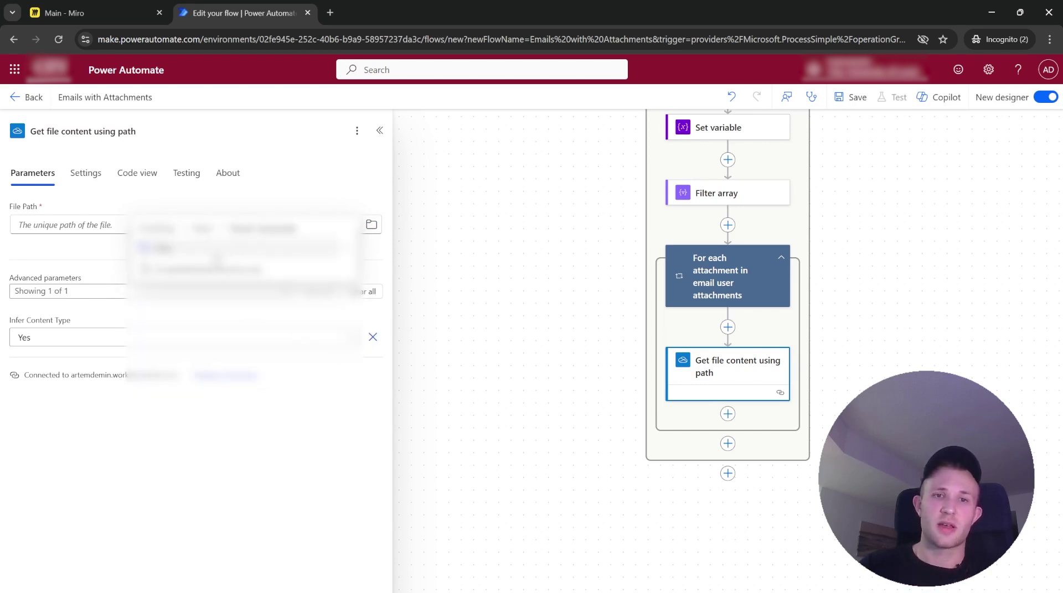
left_click(344, 247)
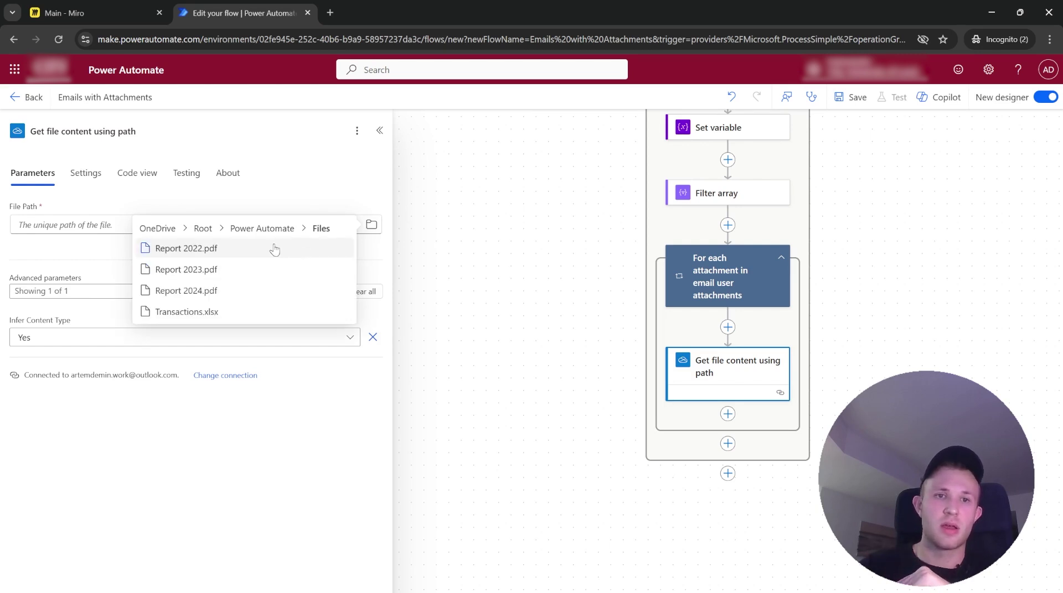
left_click(276, 247)
left_click_drag(109, 225, 237, 257)
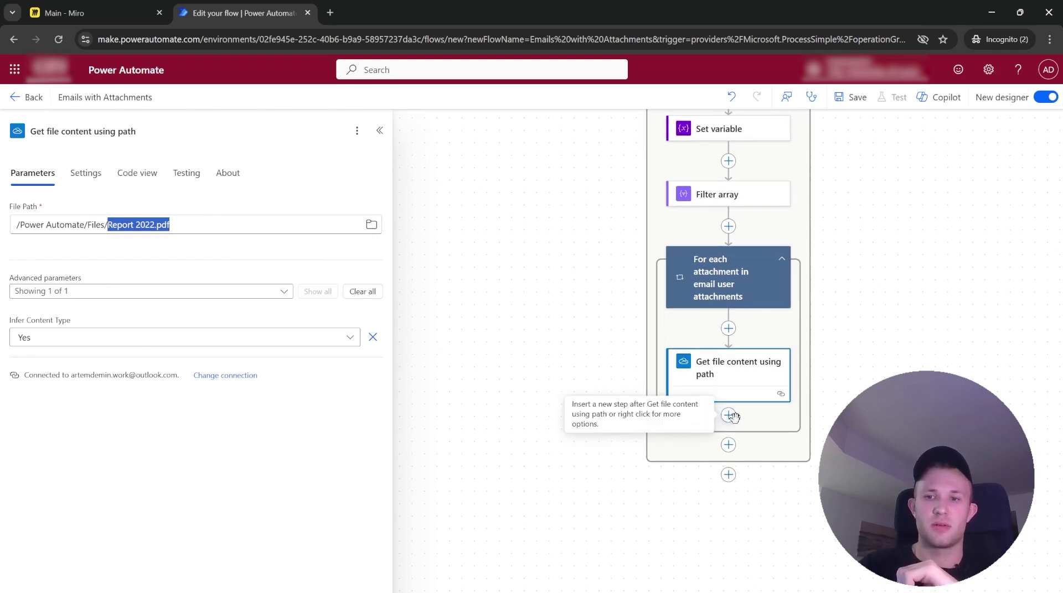
left_click(727, 416)
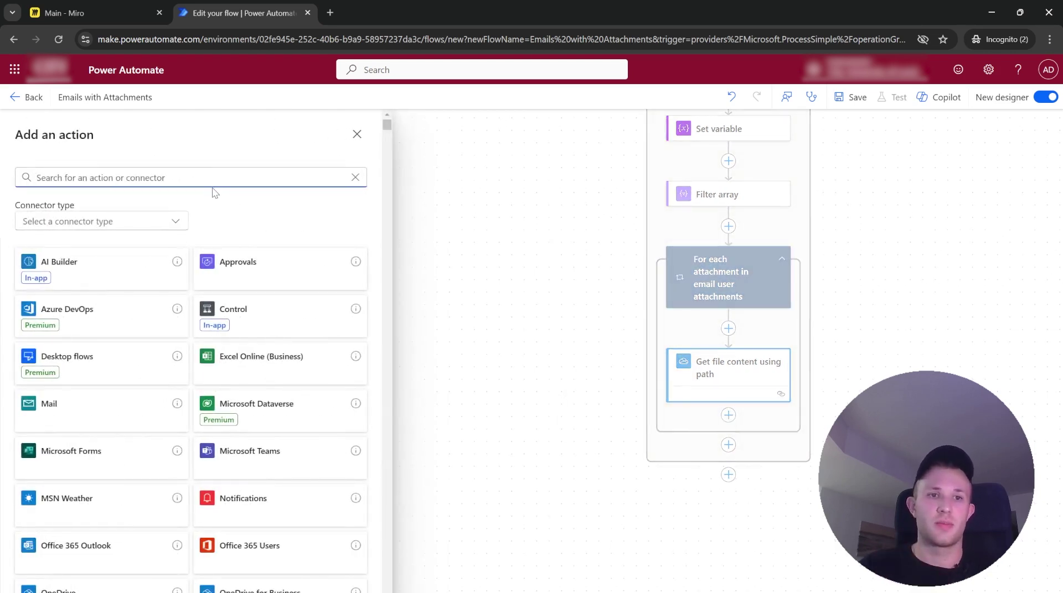
- Add the OneDrive 'Get file metadata using path' action below the file-content step
type("get")
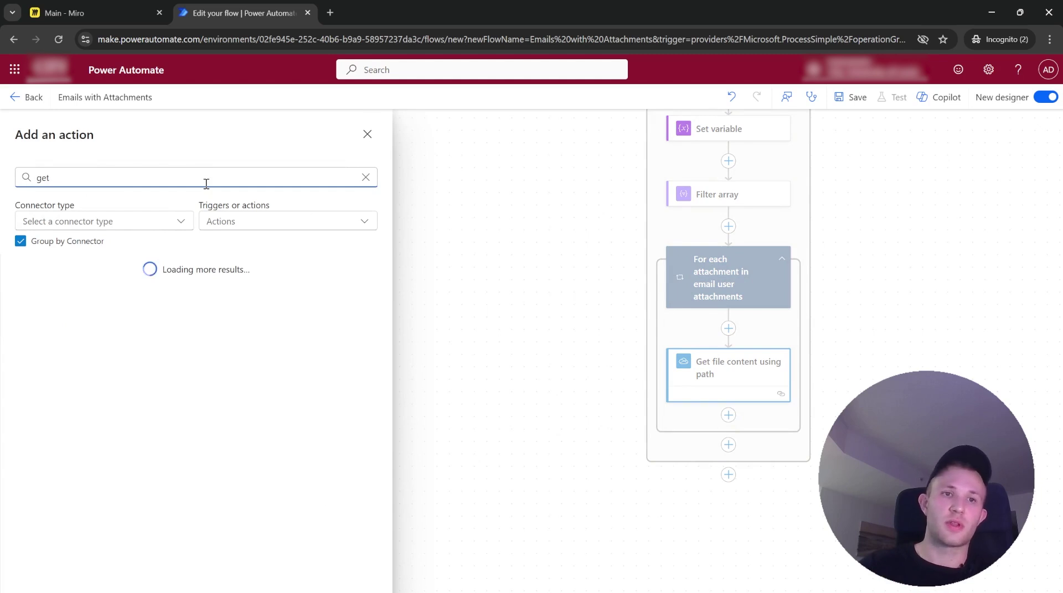
key("BackSpace")
type("onedrive")
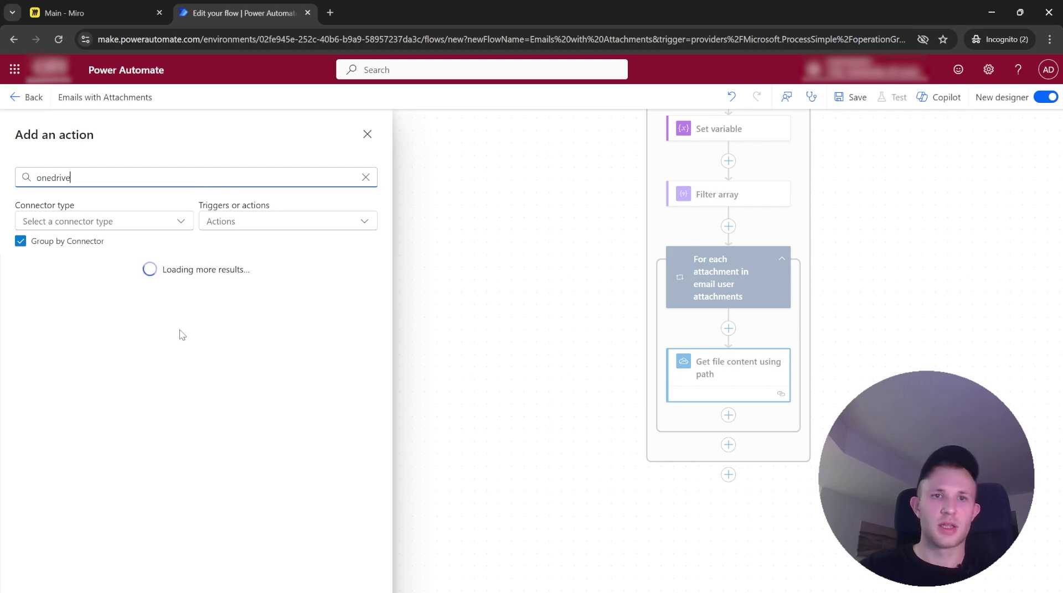
scroll(210, 324, "down", 3)
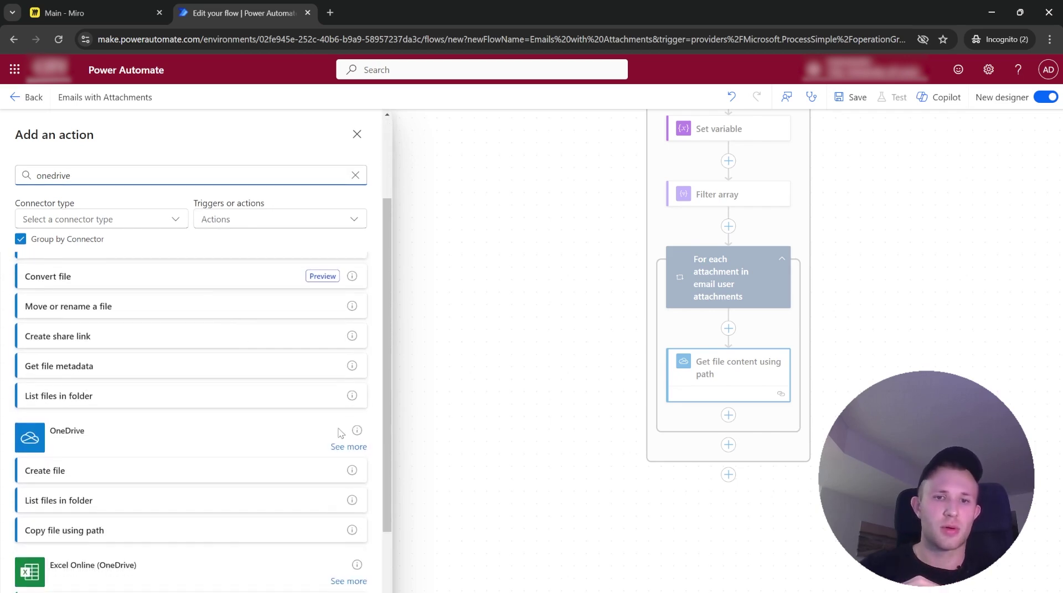
left_click(347, 446)
scroll(166, 354, "down", 2)
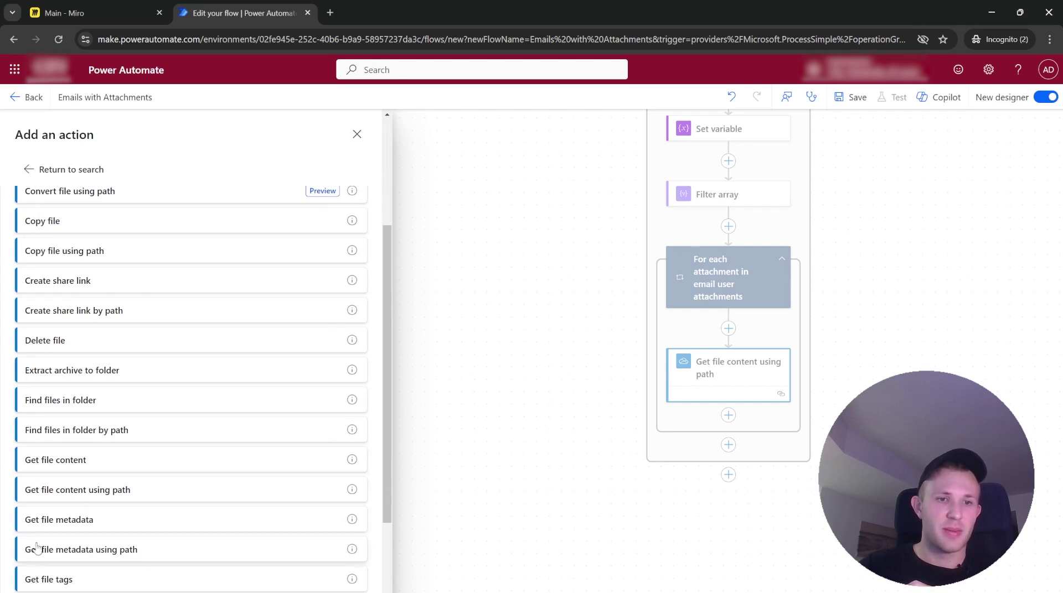
left_click(144, 550)
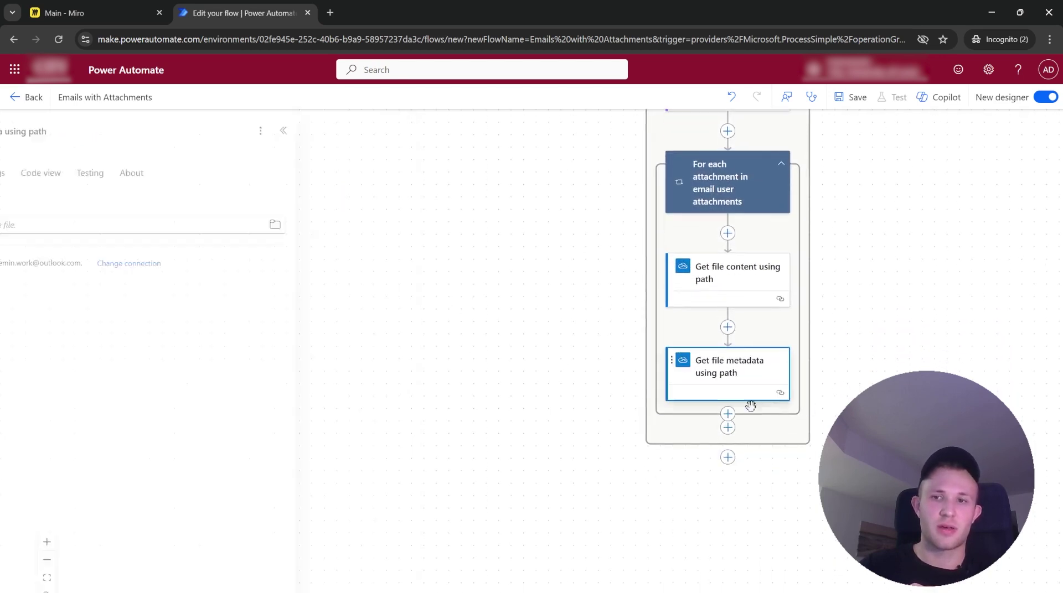
- Point its File Path at /Power Automate/Files/Report 2022.pdf
left_click(372, 225)
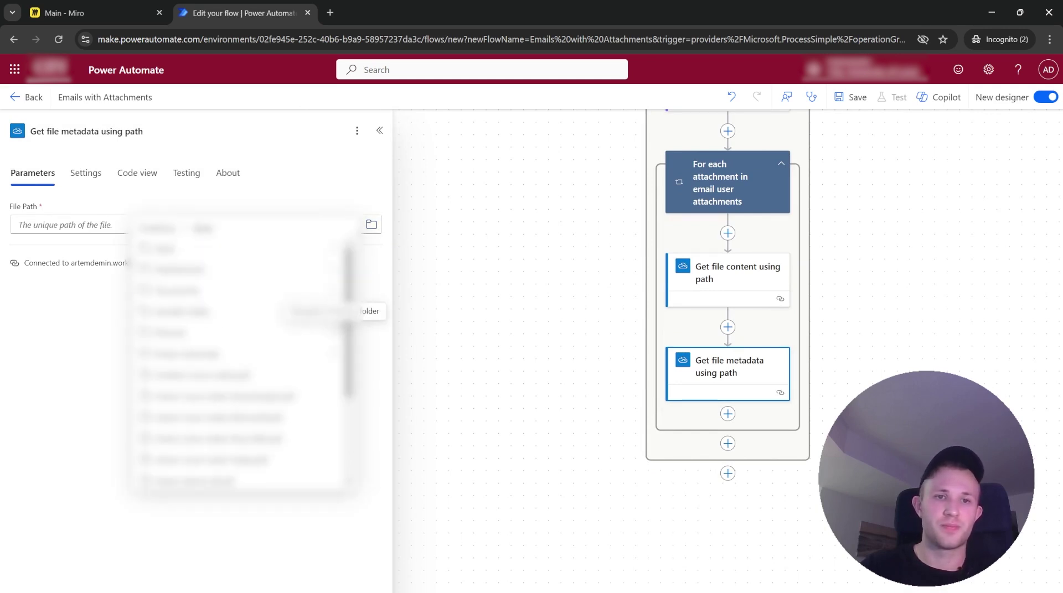
left_click(336, 332)
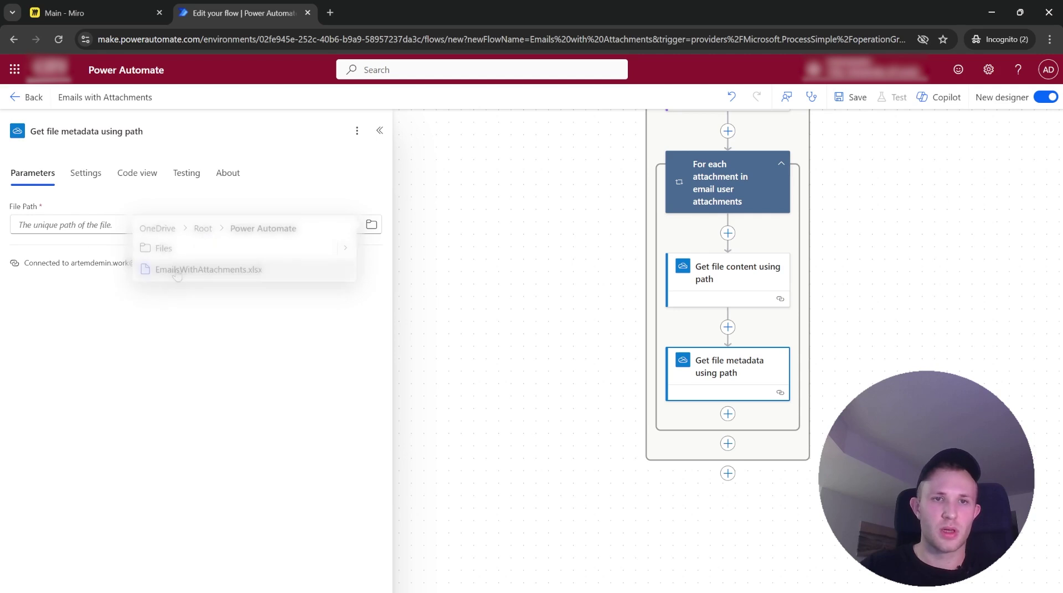
left_click(336, 250)
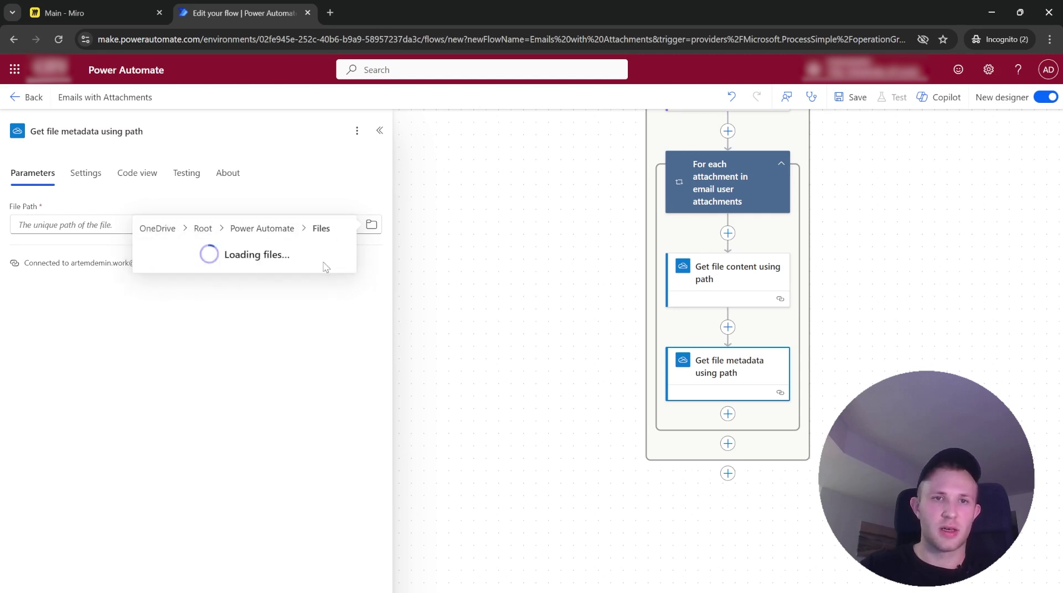
left_click(210, 248)
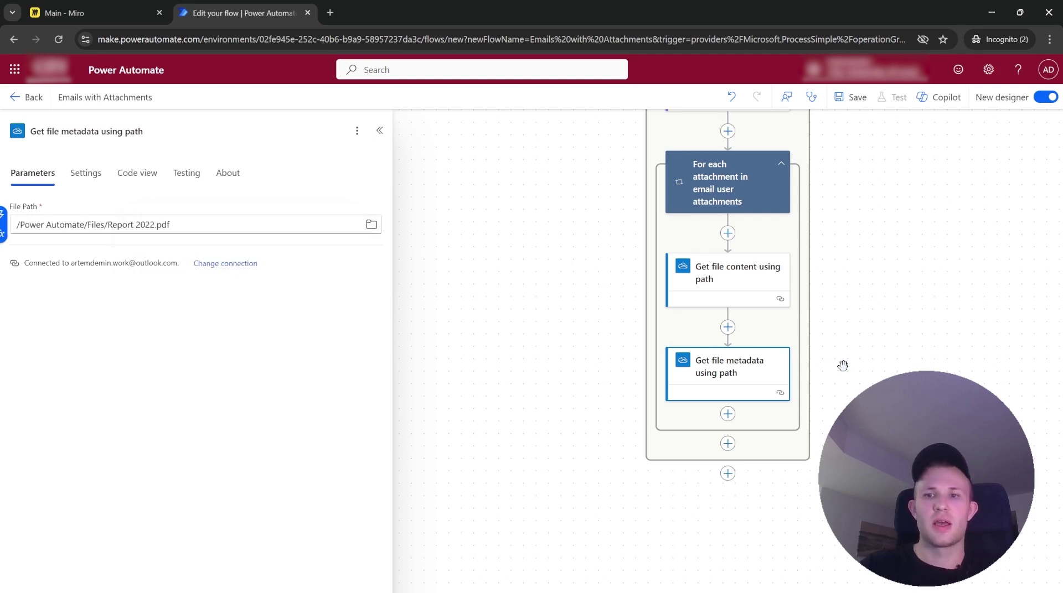
left_click_drag(834, 319, 772, 333)
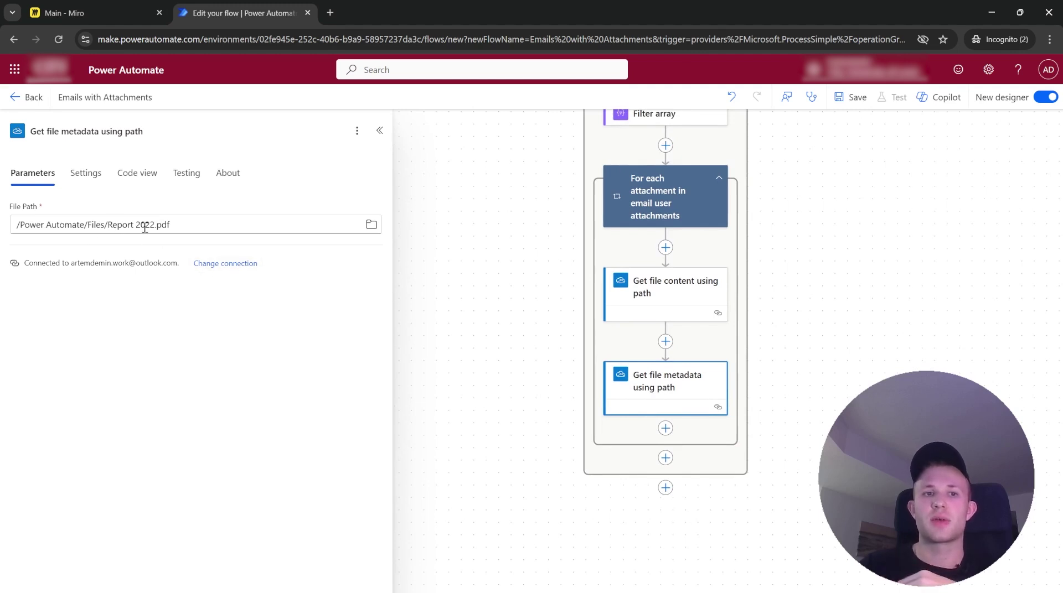
- Remove the fixed 'Report 2022.pdf' from the file-content step's File Path
left_click(209, 220)
left_click_drag(193, 227, 108, 232)
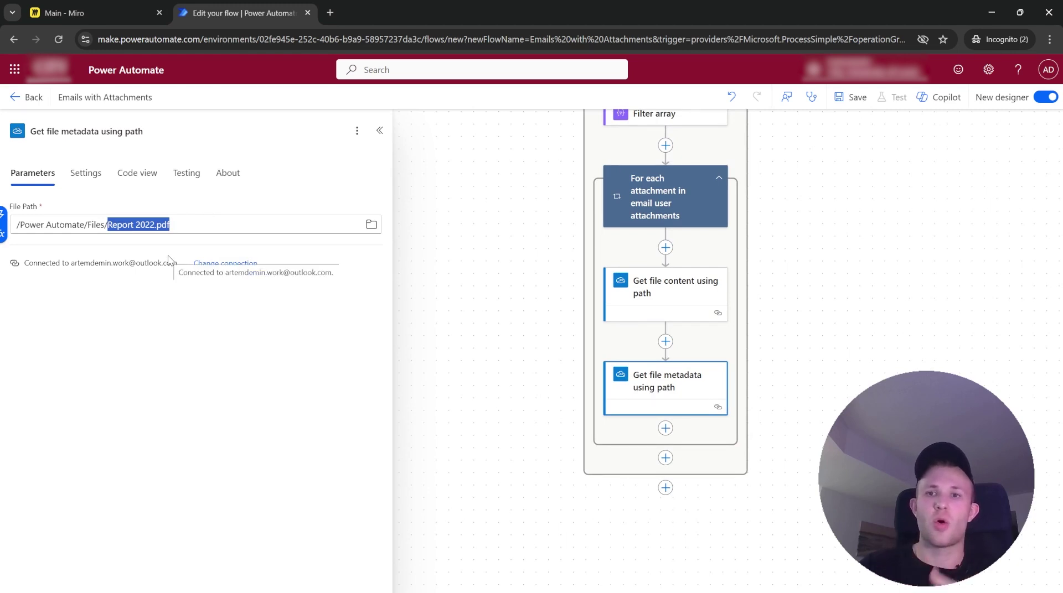
left_click(652, 301)
left_click_drag(110, 228, 194, 225)
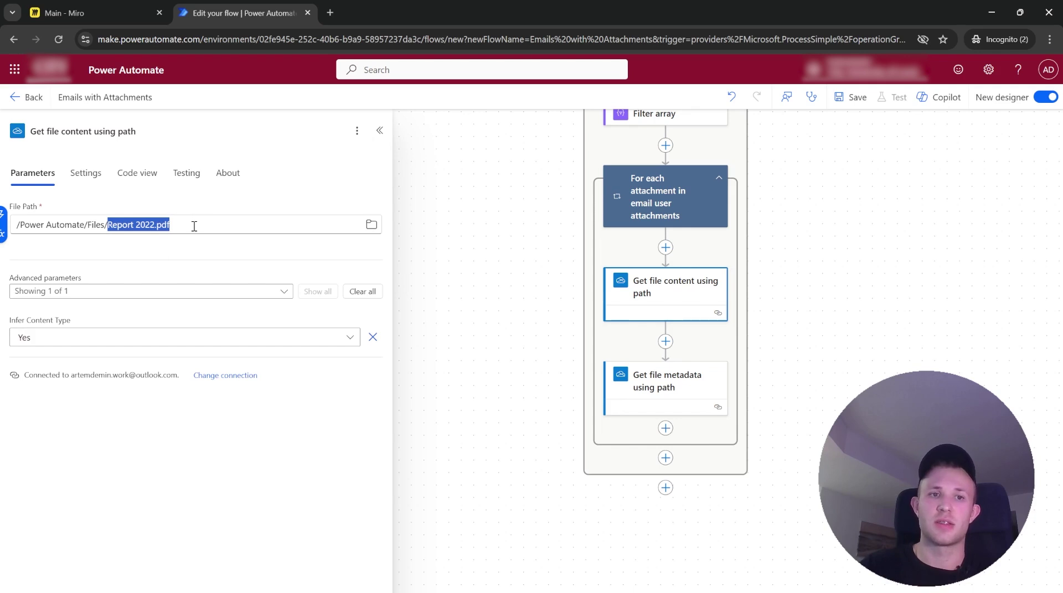
key("BackSpace")
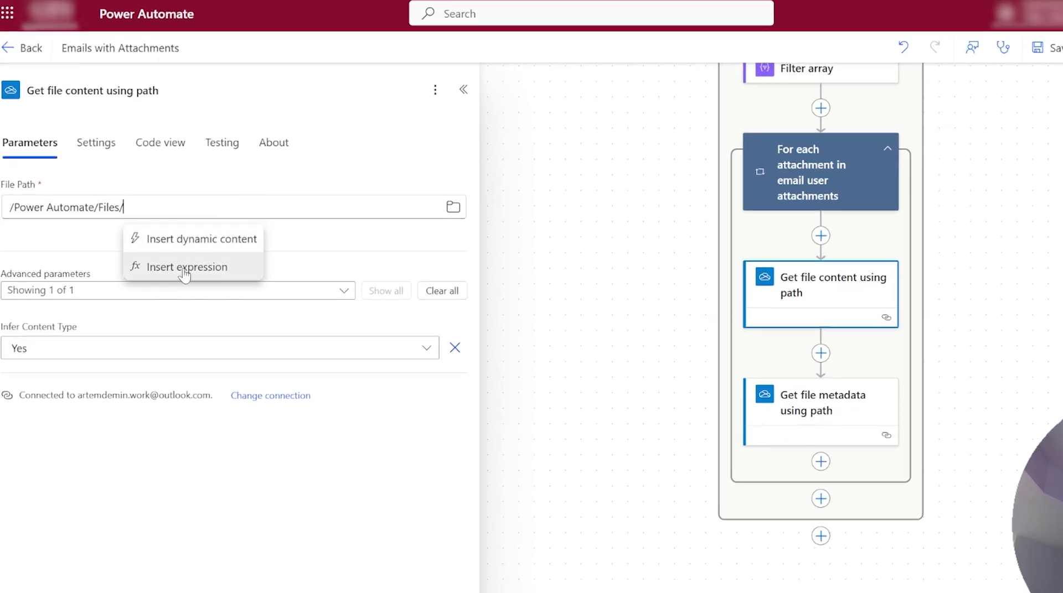
- Build the expression items('Apply_to_each_1')['FileName'] from the current loop item
left_click(160, 267)
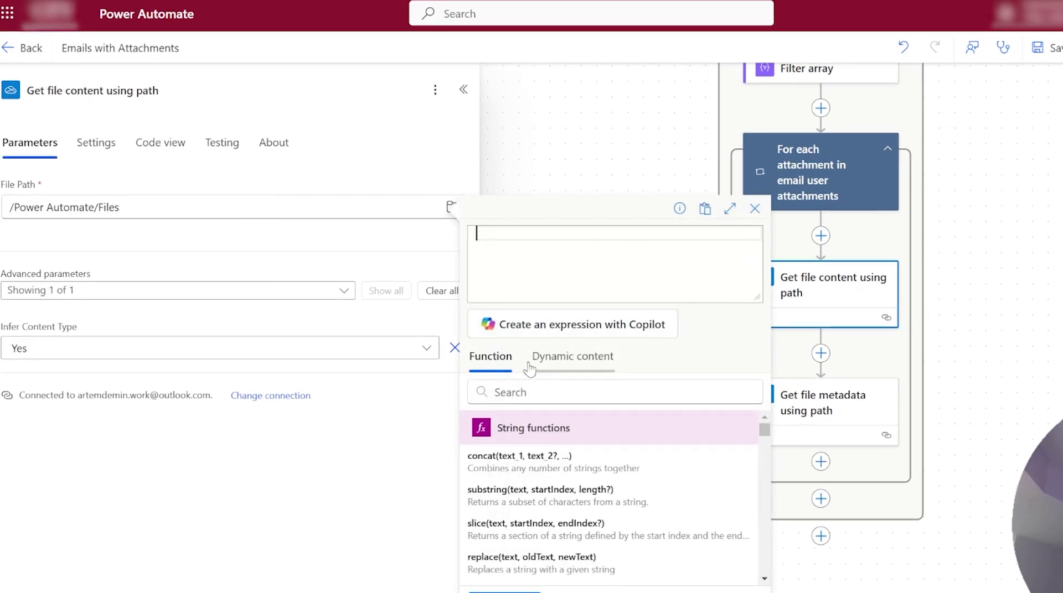
left_click(572, 357)
scroll(584, 475, "down", 5)
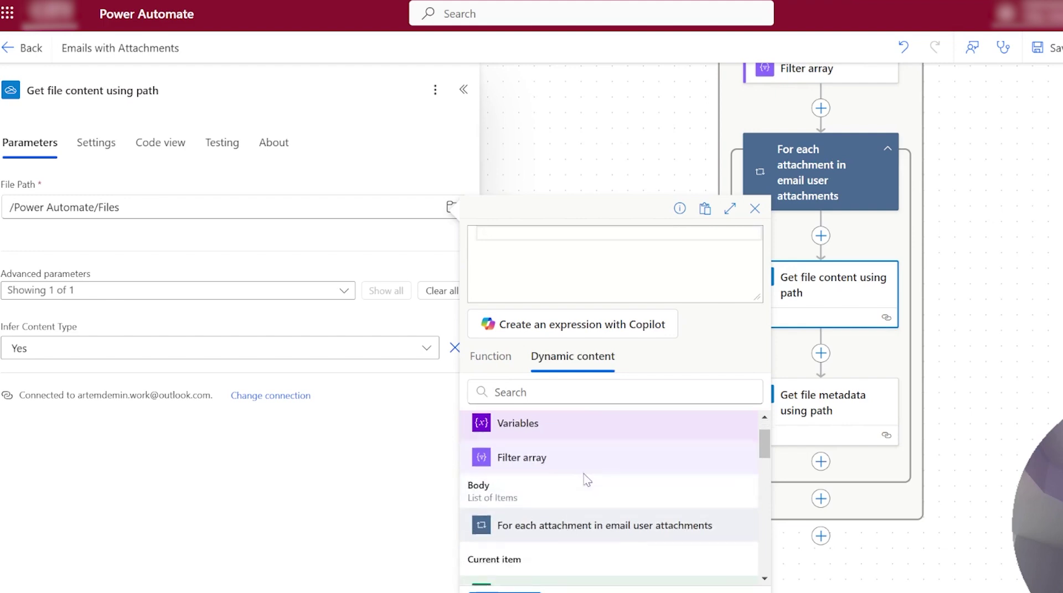
scroll(587, 482, "up", 5)
scroll(587, 483, "down", 1)
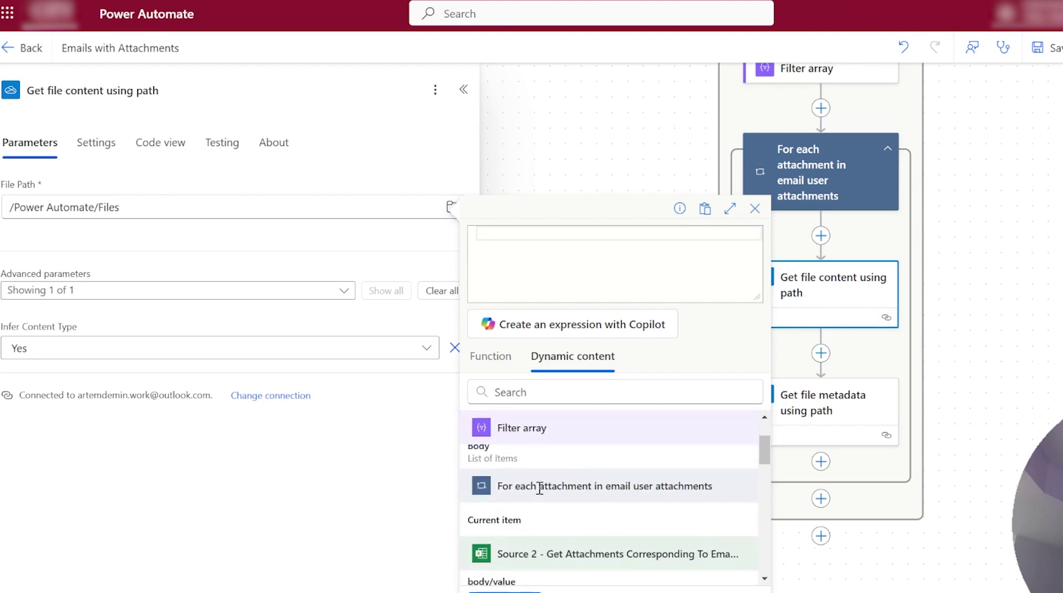
left_click(488, 526)
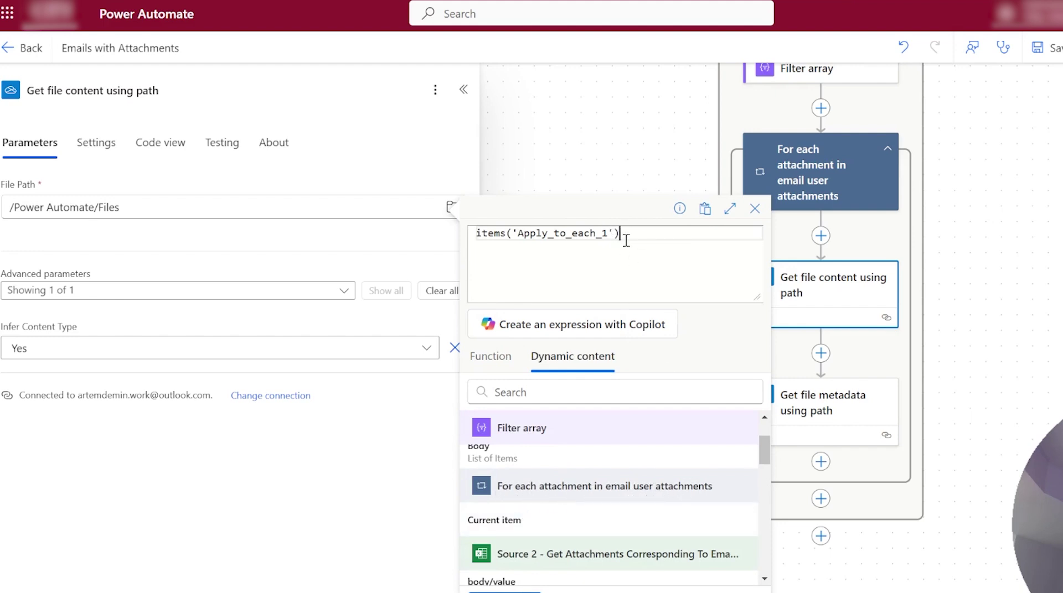
type("['FileName")
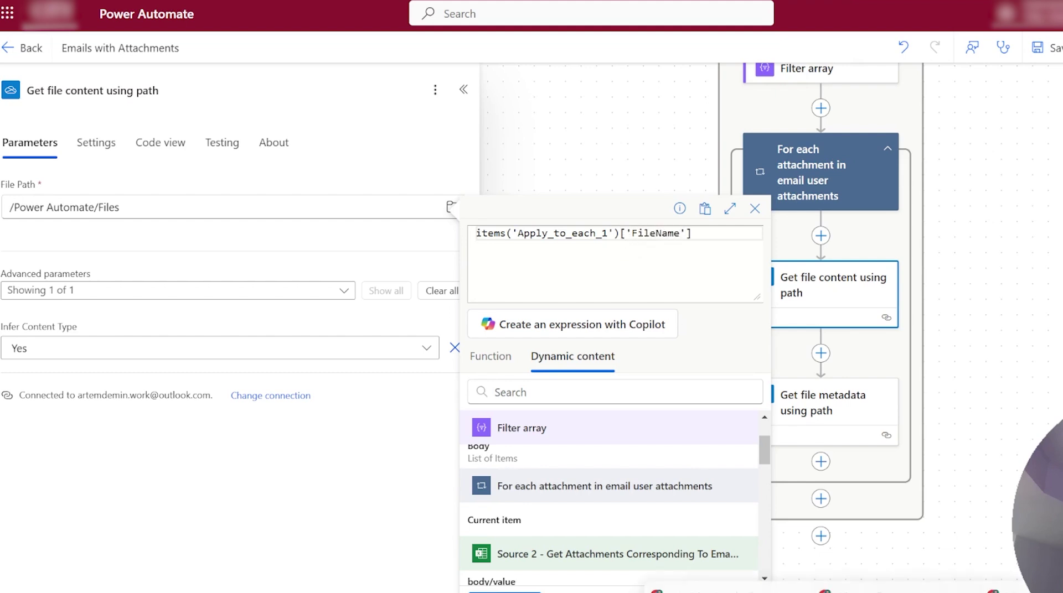
- Check the Excel FileName column, then insert the expression into the path with '/' after Files
key("alt+Tab")
left_click_drag(266, 154, 287, 225)
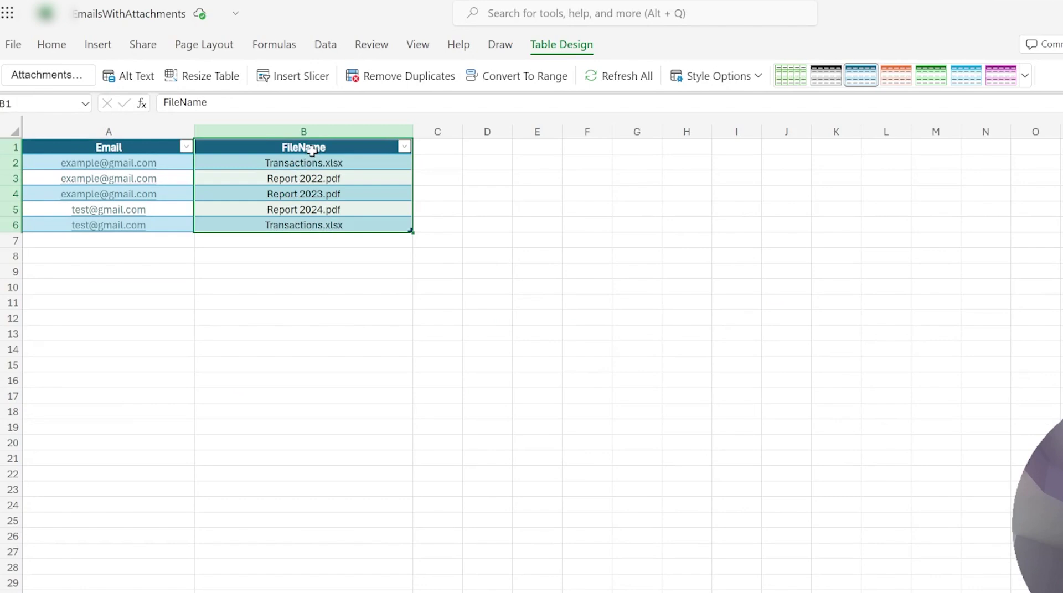
left_click_drag(310, 154, 308, 225)
left_click_drag(321, 147, 308, 225)
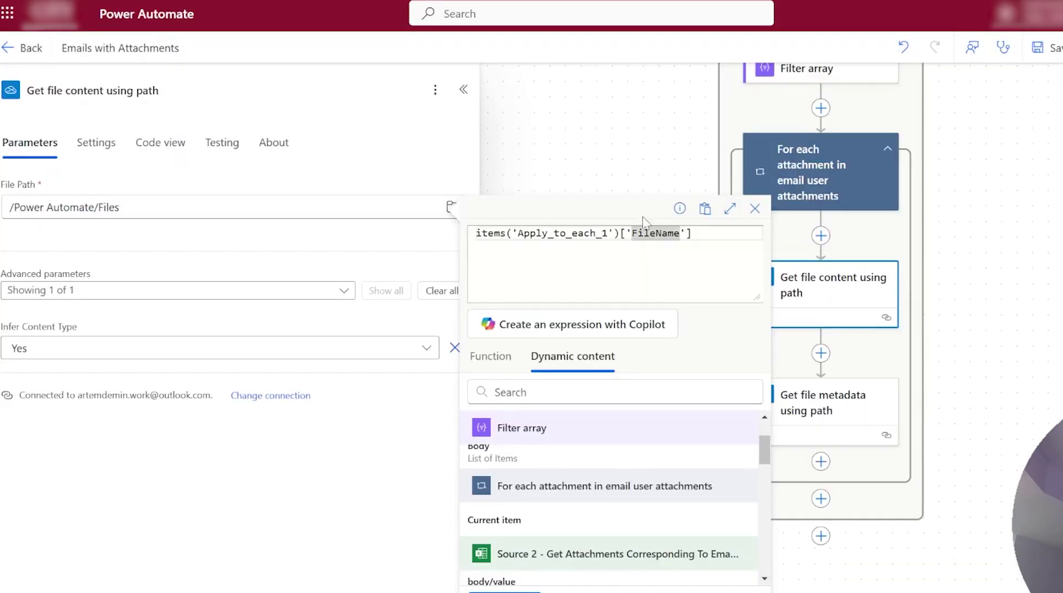
left_click(701, 233)
key("ctrl+a")
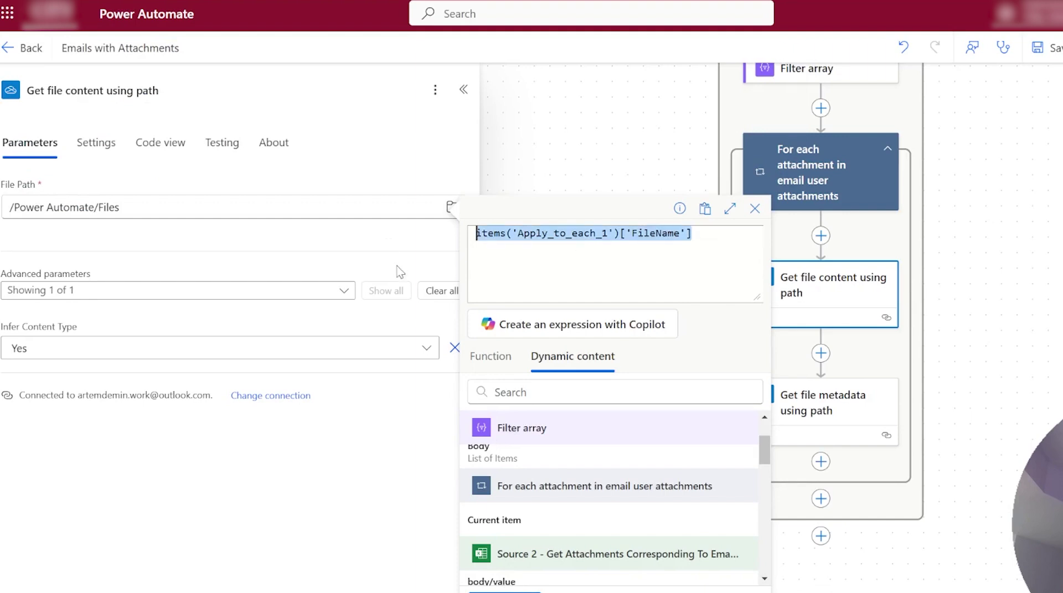
left_click(329, 389)
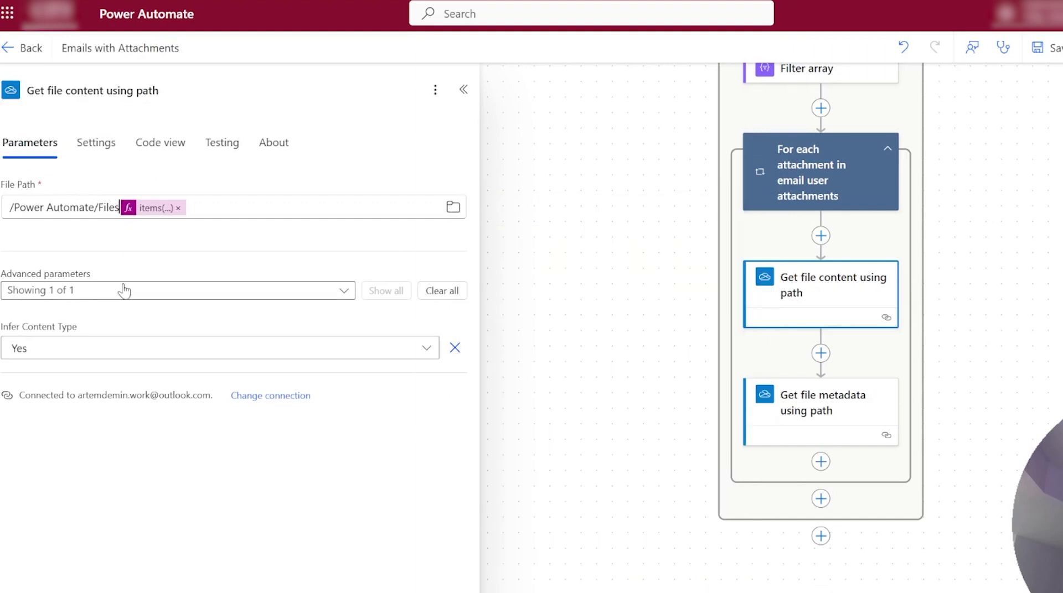
type("/")
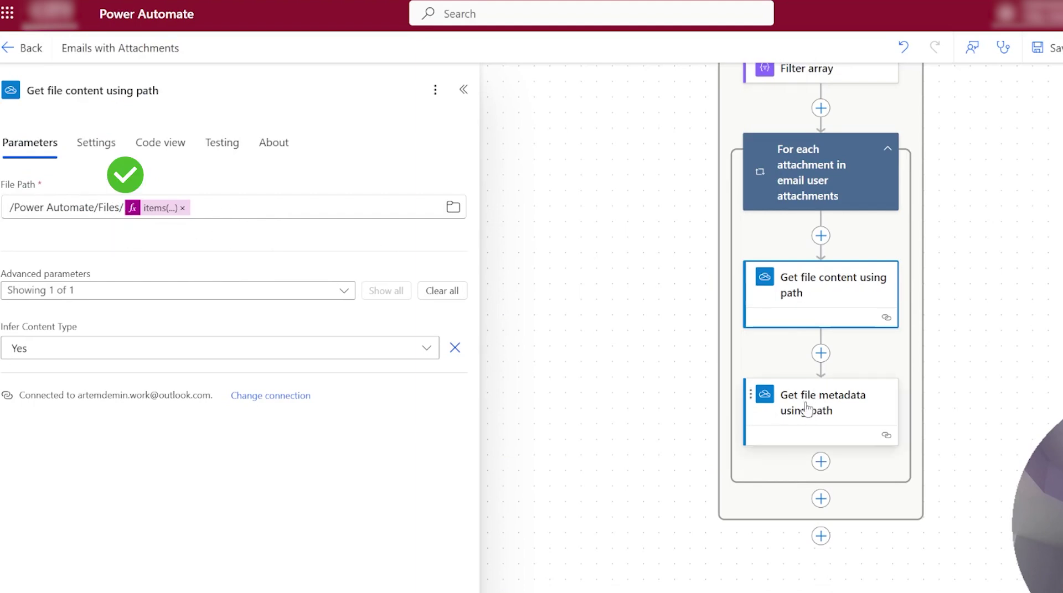
- Replace 'Report 2022.pdf' in the metadata step's File Path with items('Apply_to_each_1')['FileName']
left_click(830, 408)
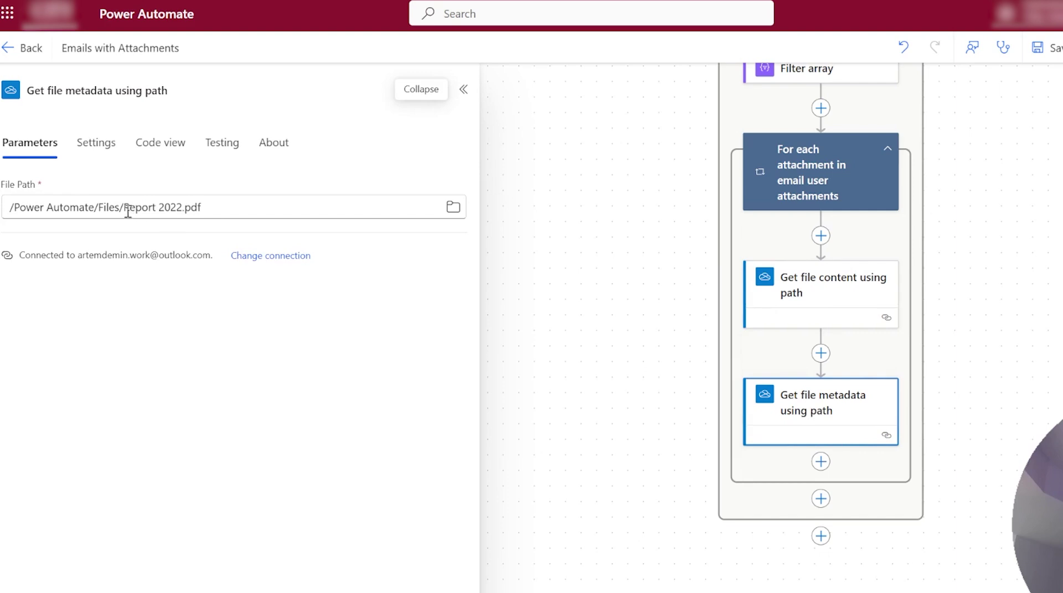
left_click_drag(128, 209, 231, 209)
key("BackSpace")
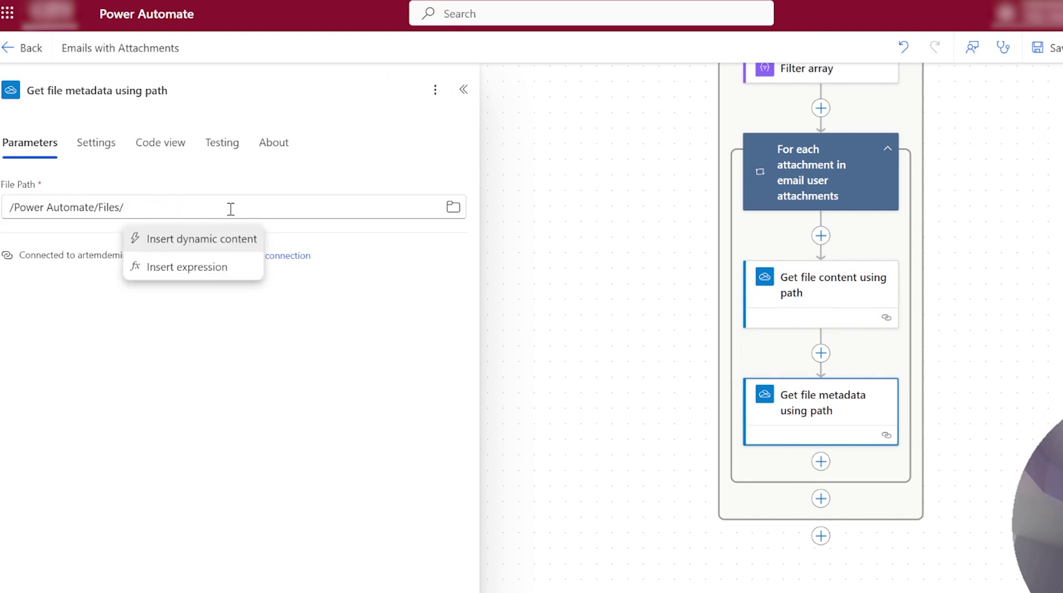
left_click(155, 266)
left_click(537, 371)
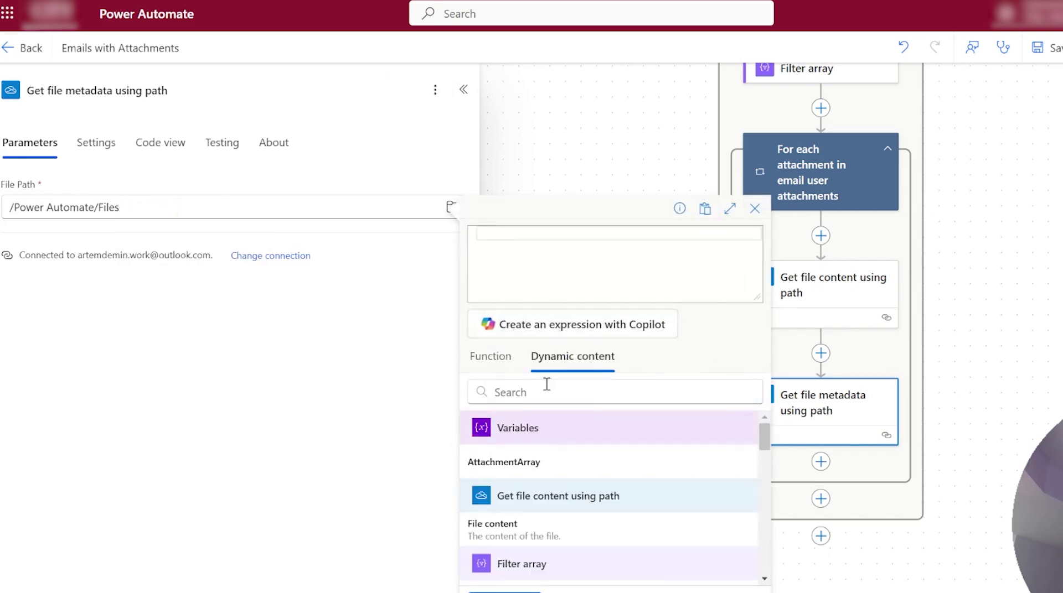
scroll(552, 501, "down", 3)
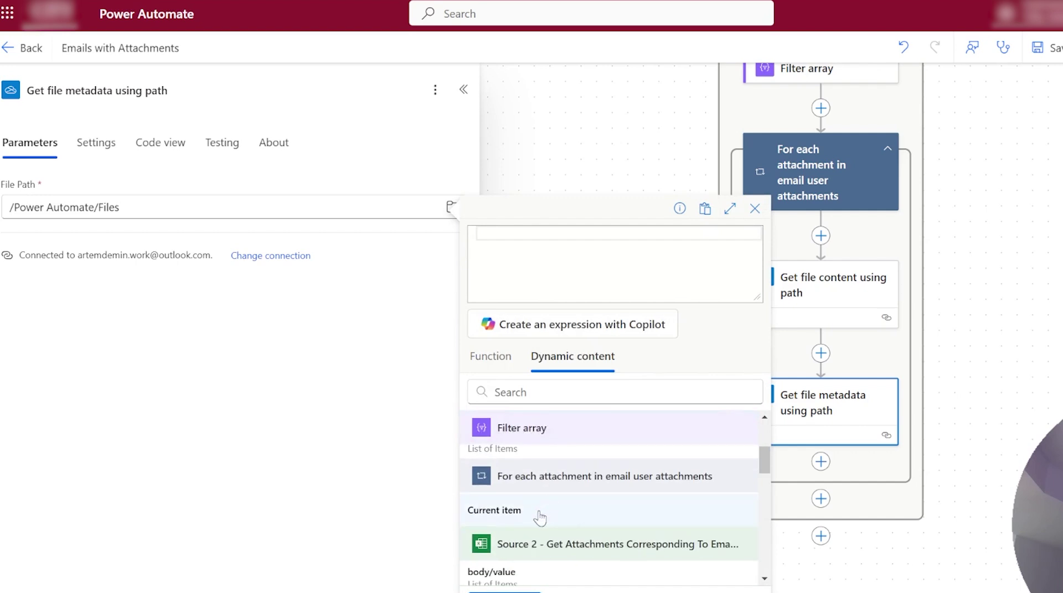
left_click(539, 517)
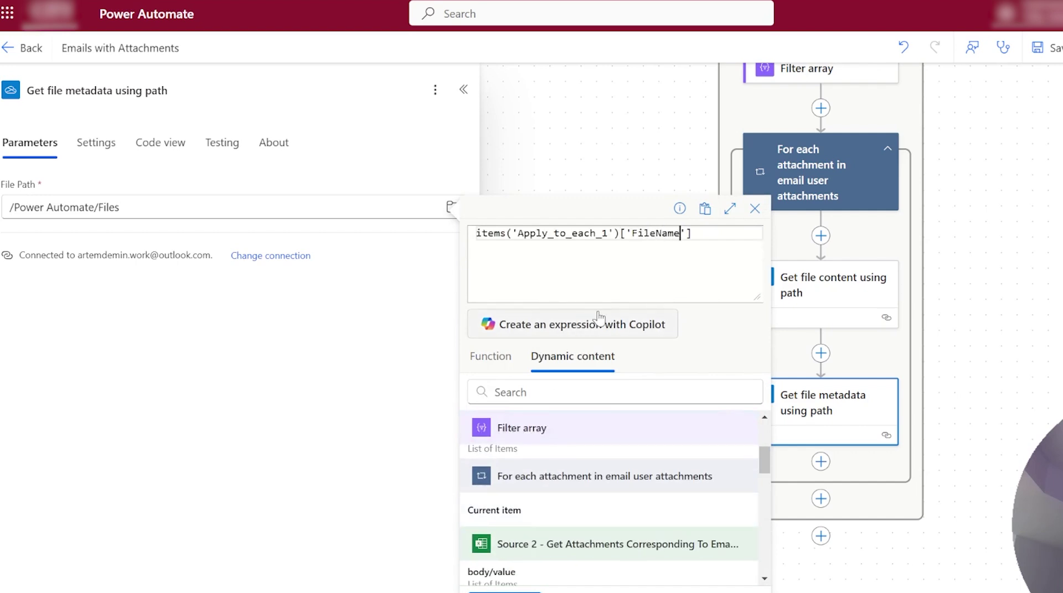
left_click(503, 589)
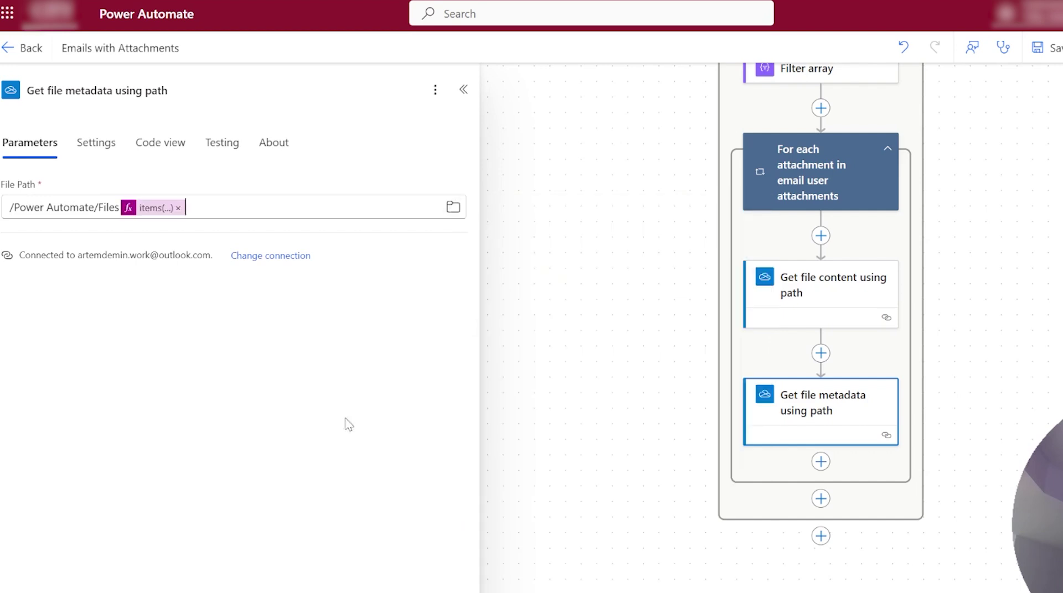
left_click(121, 216)
left_click(704, 396)
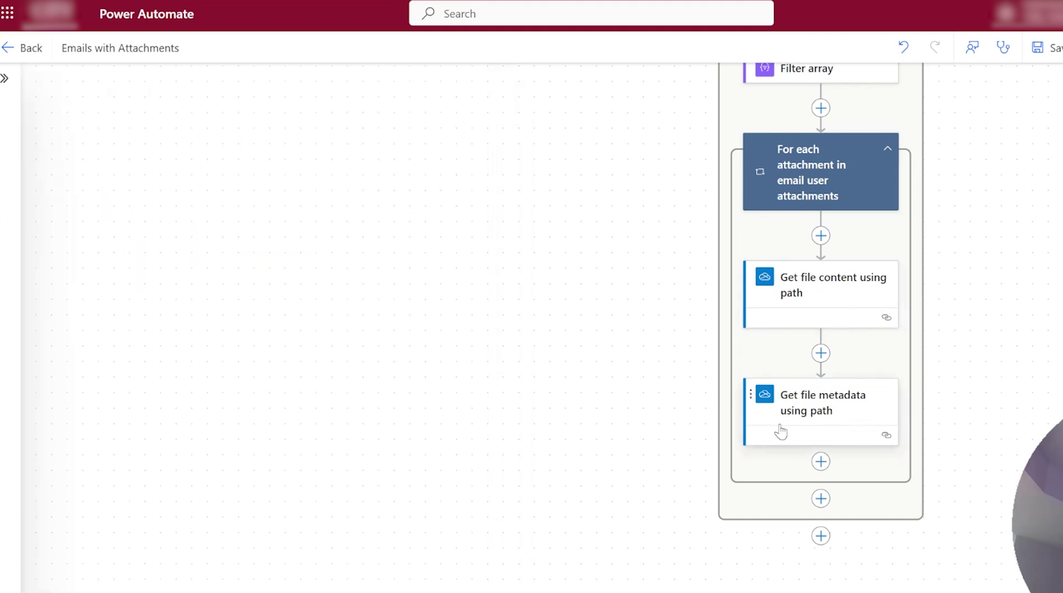
- Clear the metadata step's title to rename it Get FileName
left_click(790, 408)
left_click_drag(166, 90, 36, 93)
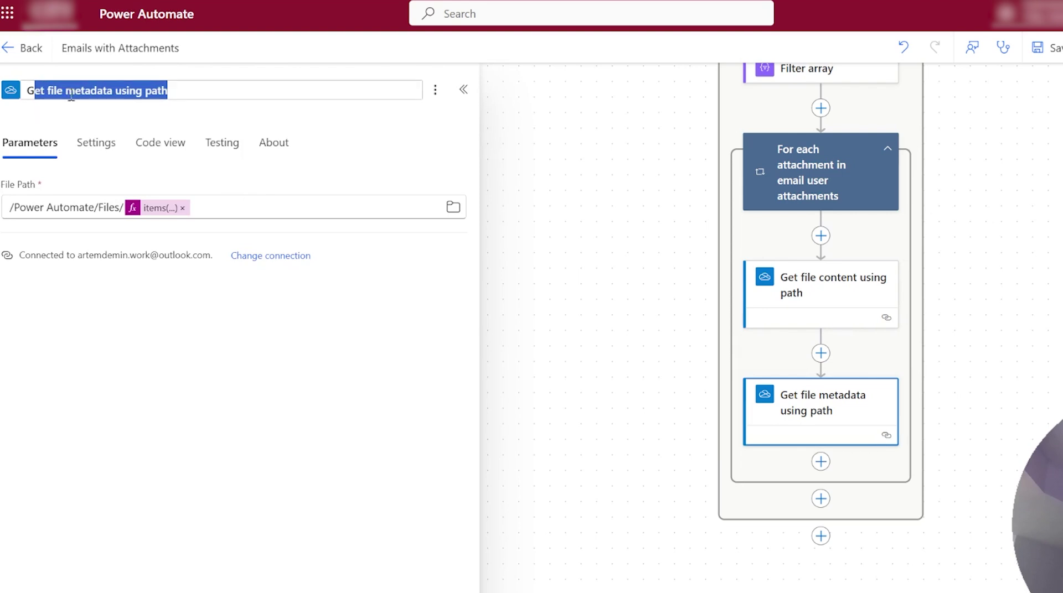
left_click_drag(192, 95, 31, 90)
key("BackSpace")
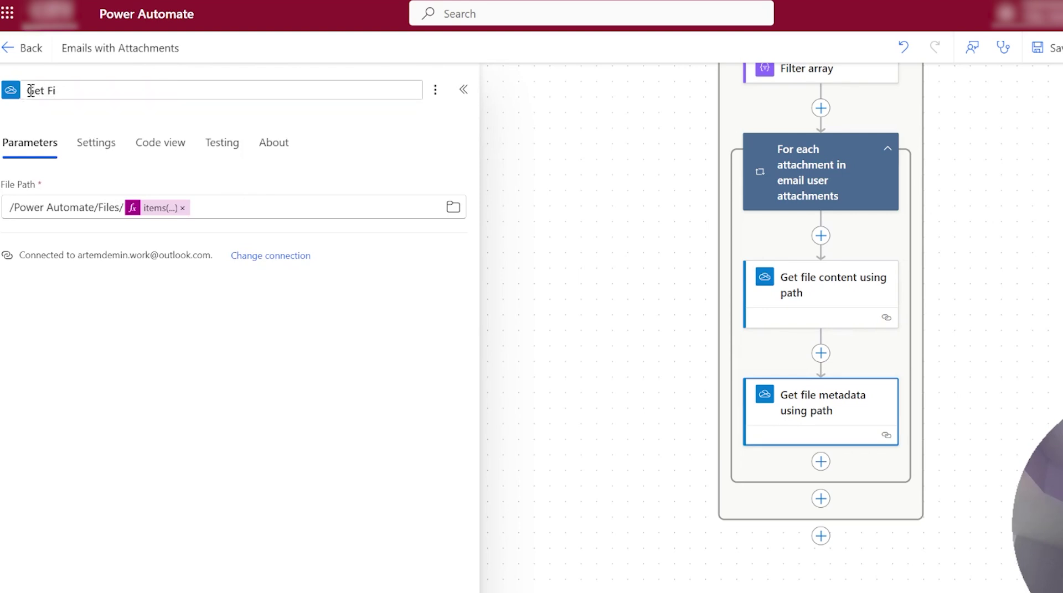
- Rename the file-content step to Get FileContent
left_click(764, 303)
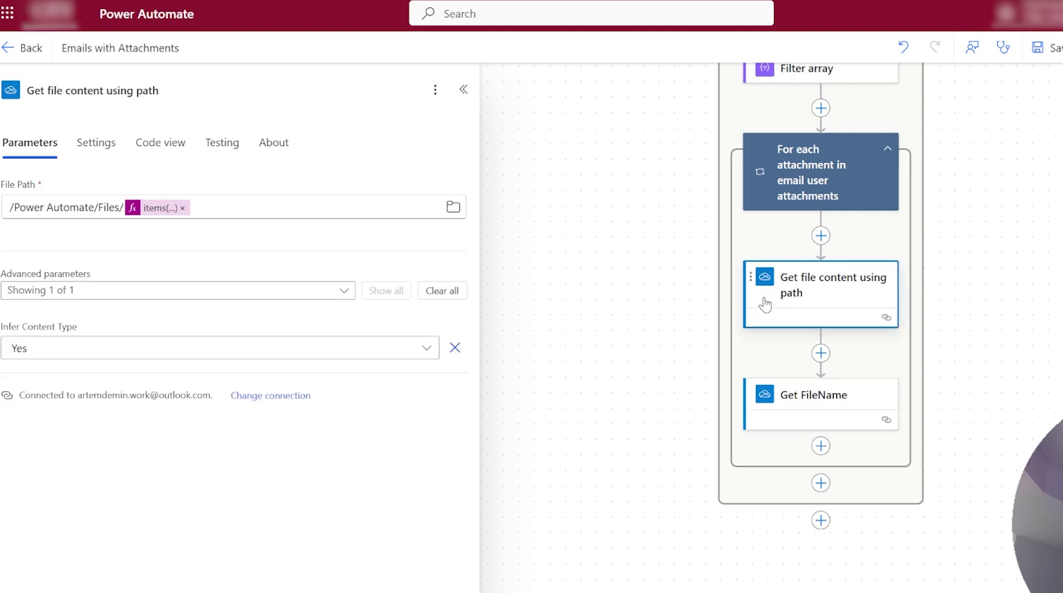
left_click_drag(183, 90, 35, 88)
key("BackSpace")
key("BackSpace")
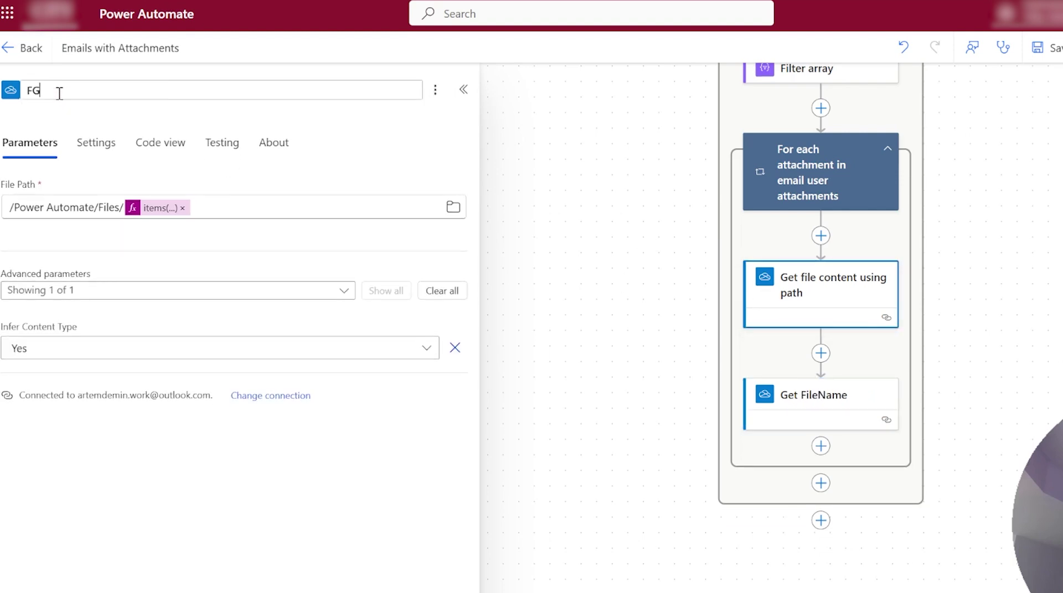
type("Get FileContent")
left_click(1005, 413)
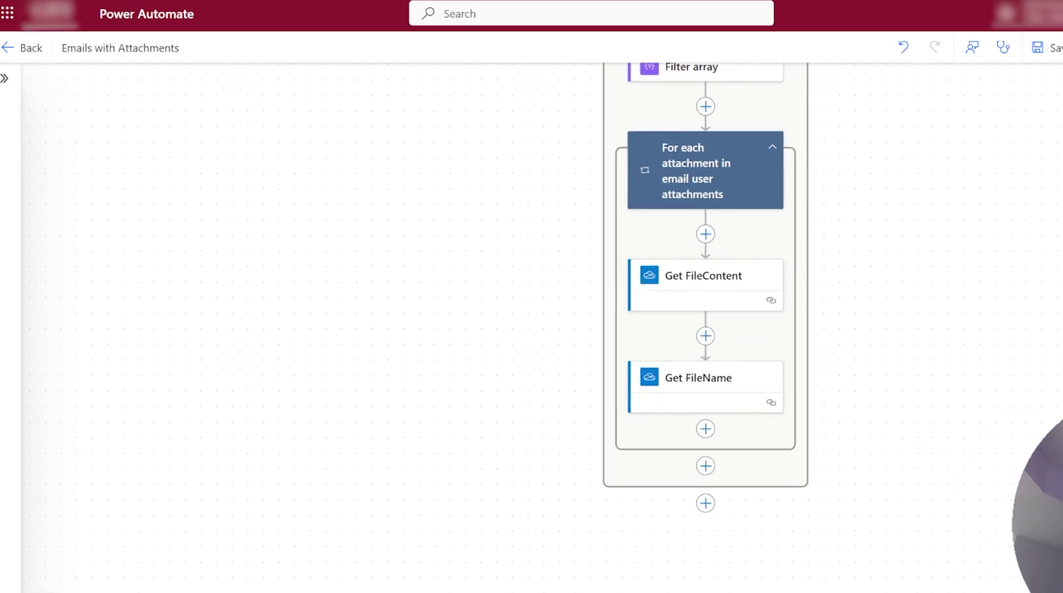
- Add an Append to array variable step after Get FileName targeting AttachmentArray
left_click(705, 429)
type("Append")
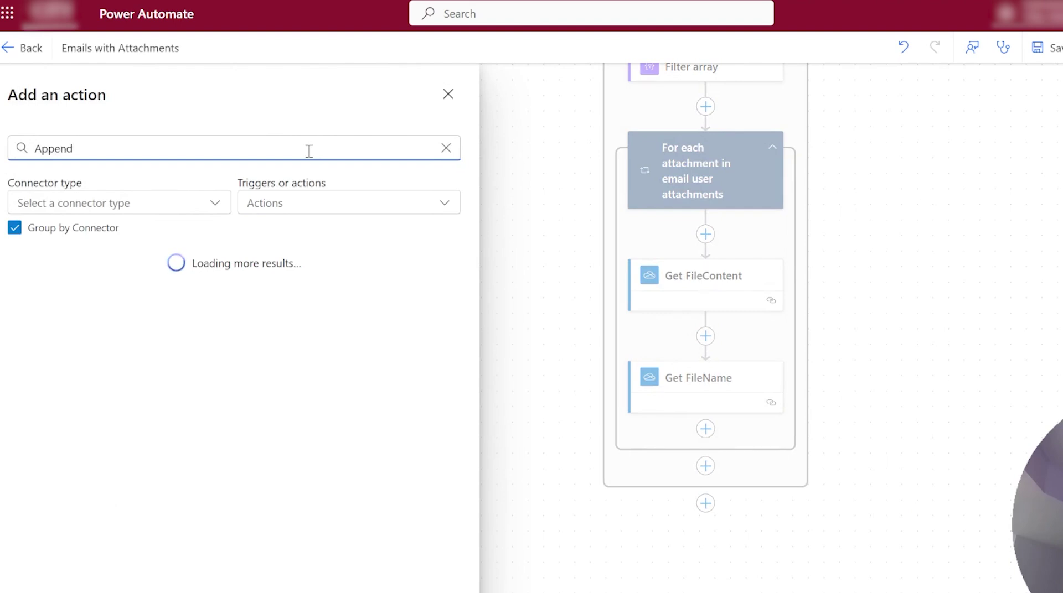
type(" Variable")
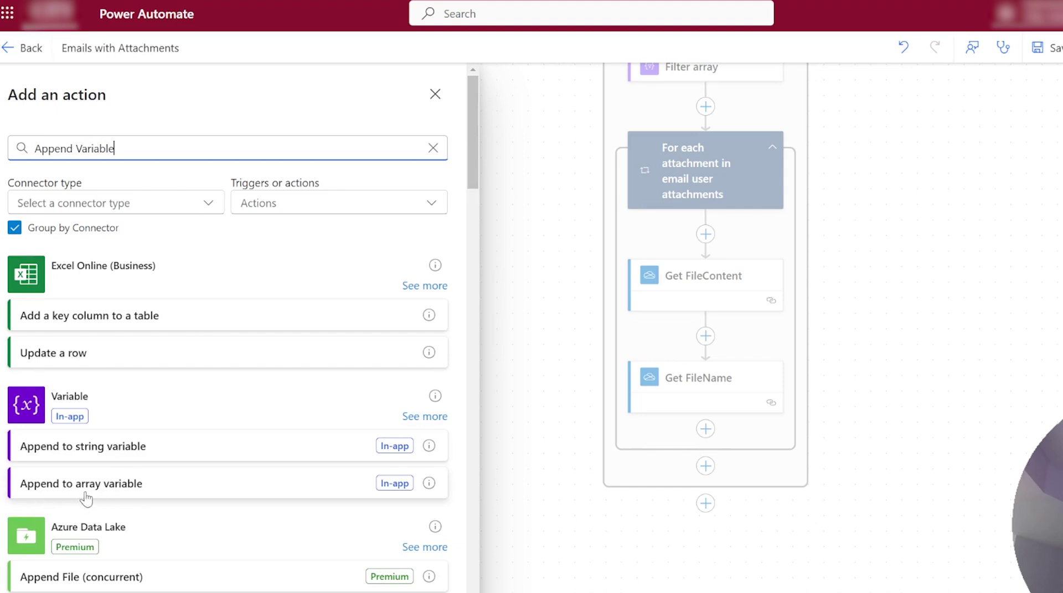
left_click(69, 316)
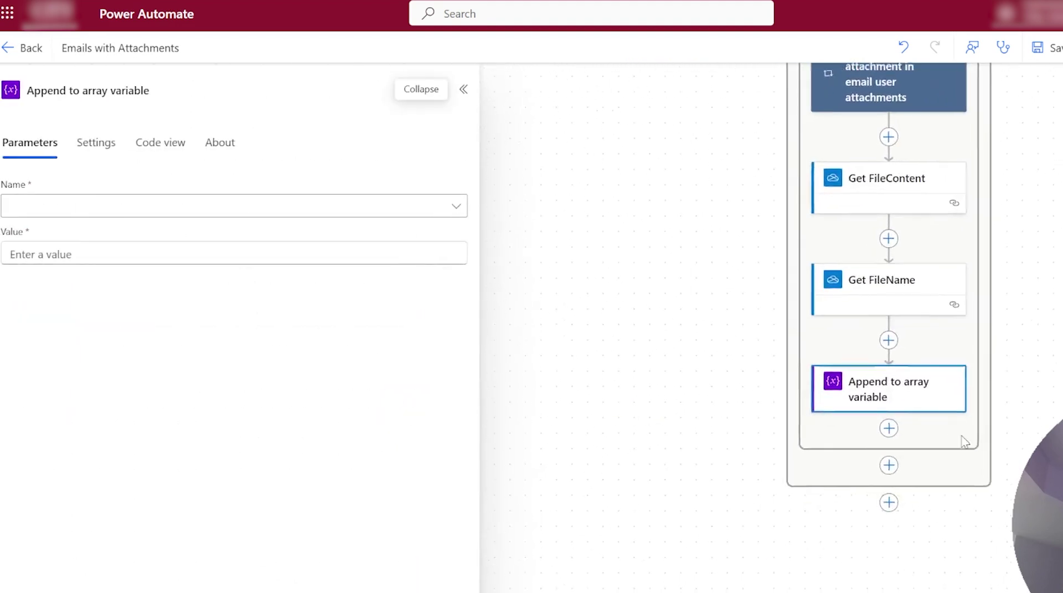
left_click(91, 213)
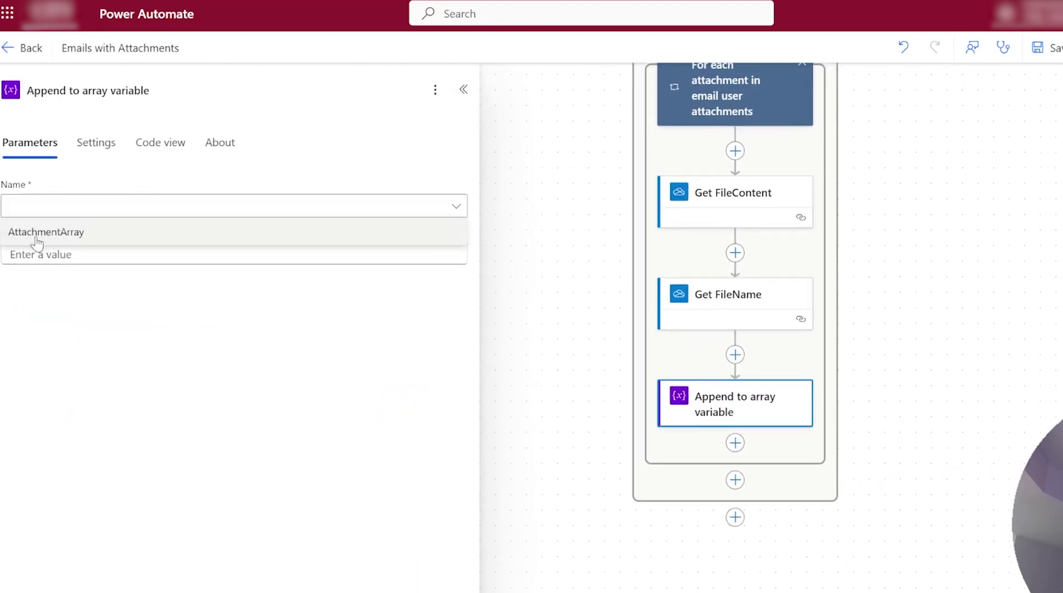
left_click(47, 232)
- Start the appended JSON object with a Name property set to Get FileName's Name
left_click(55, 254)
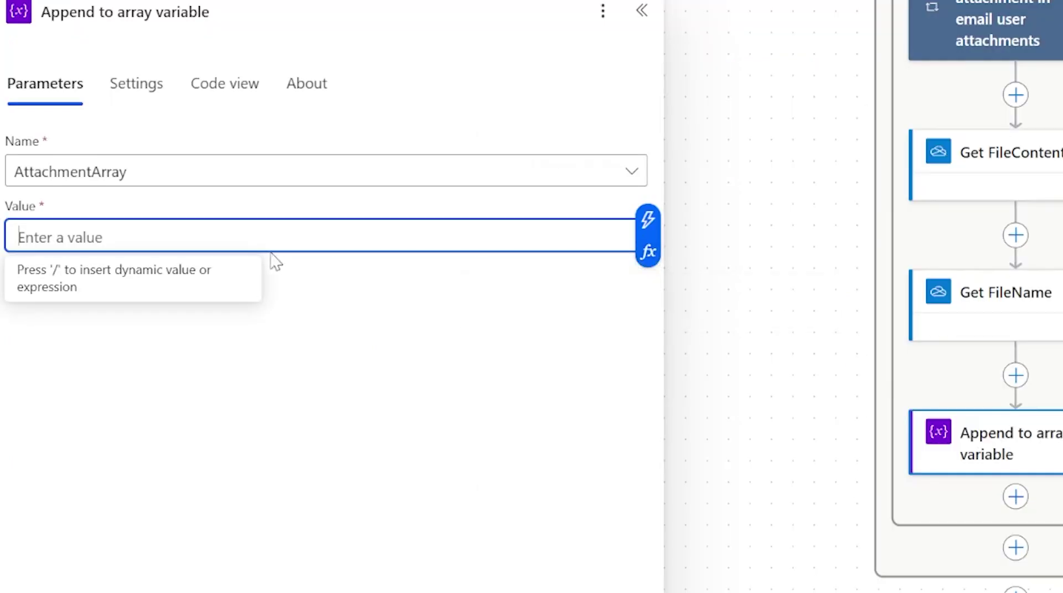
type("{")
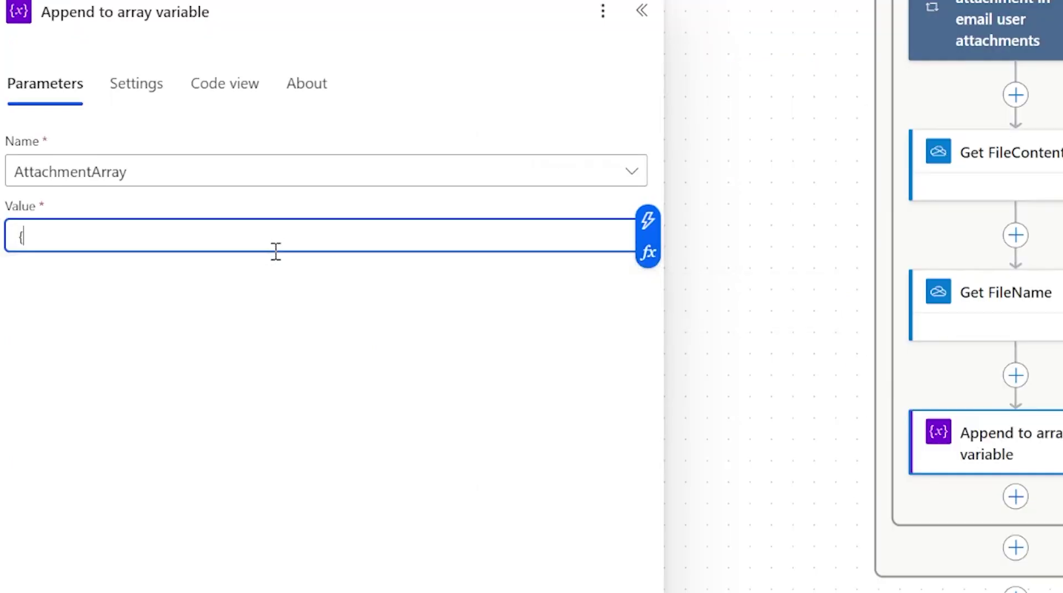
key("Return")
key("Return")
key("Return")
key("BackSpace")
key("BackSpace")
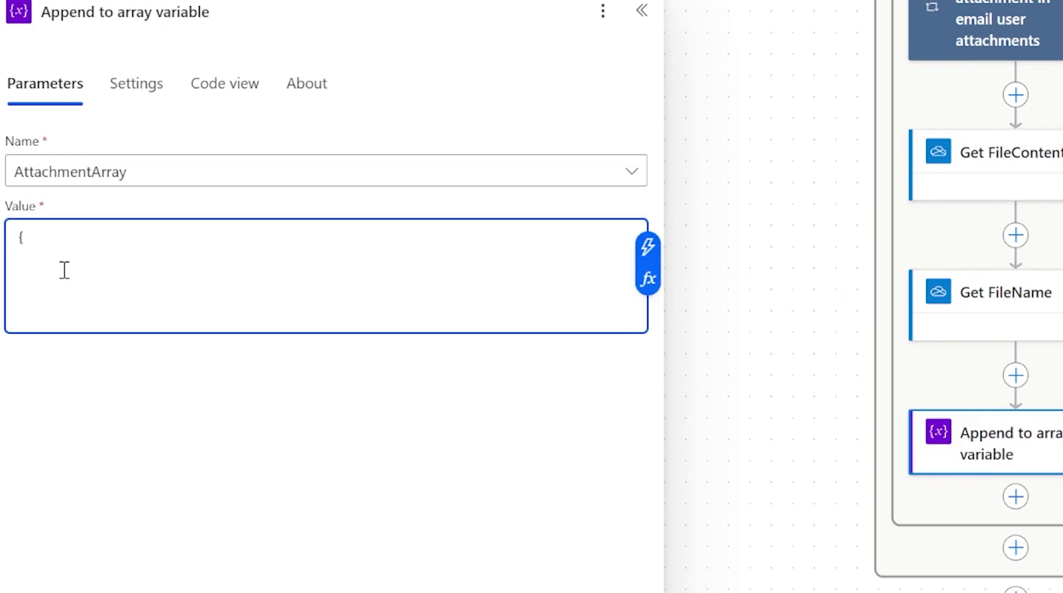
type("\"Name@")
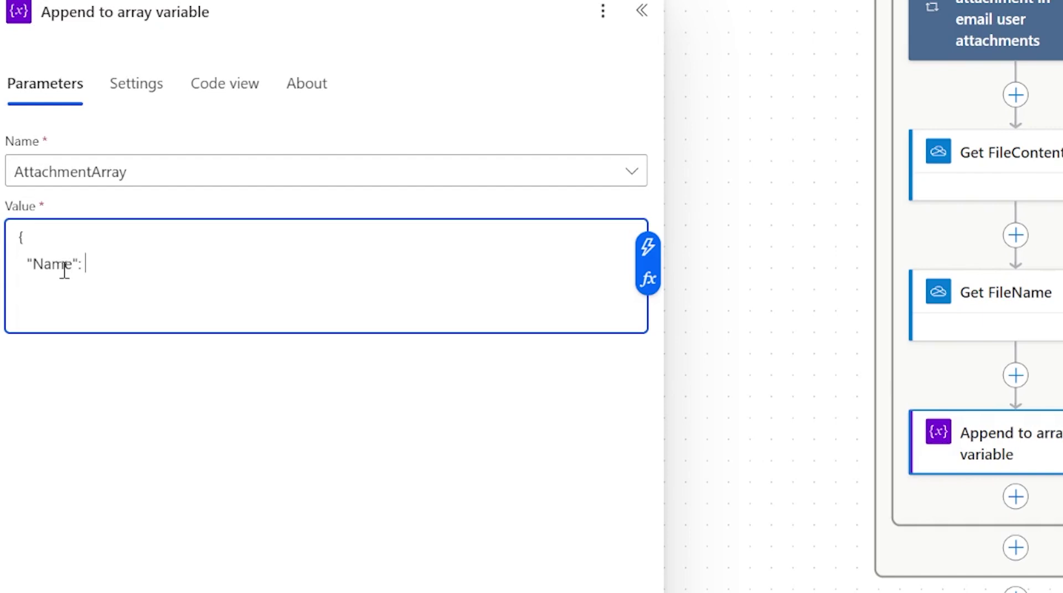
left_click(647, 279)
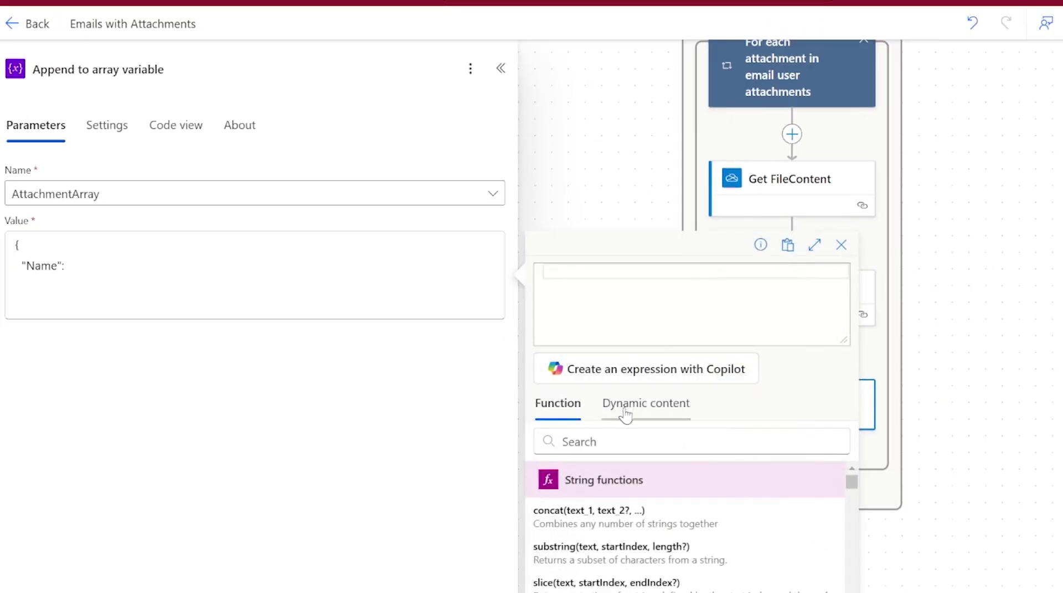
left_click(625, 415)
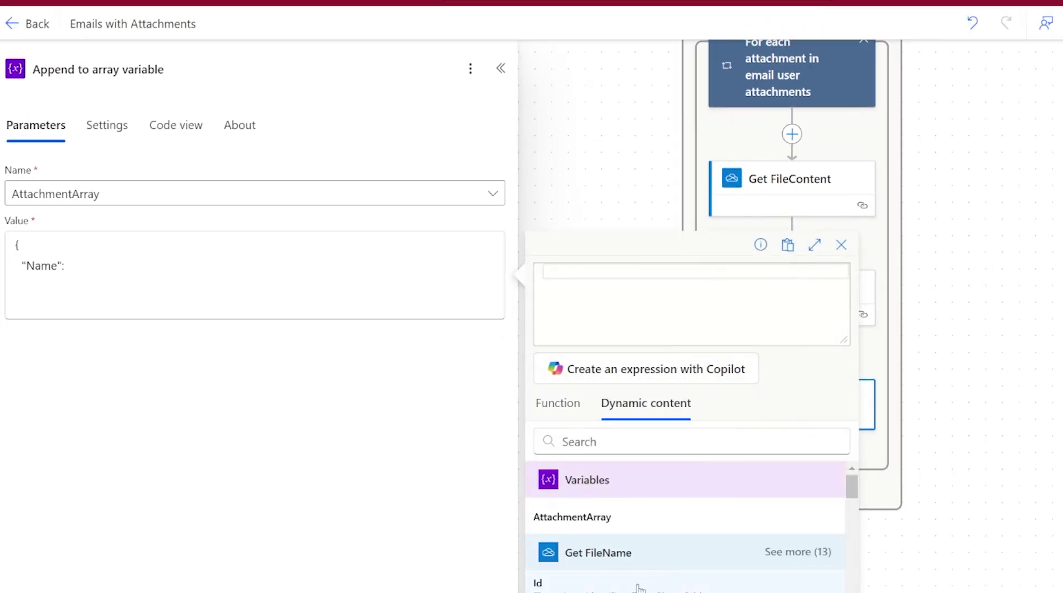
scroll(636, 576, "down", 3)
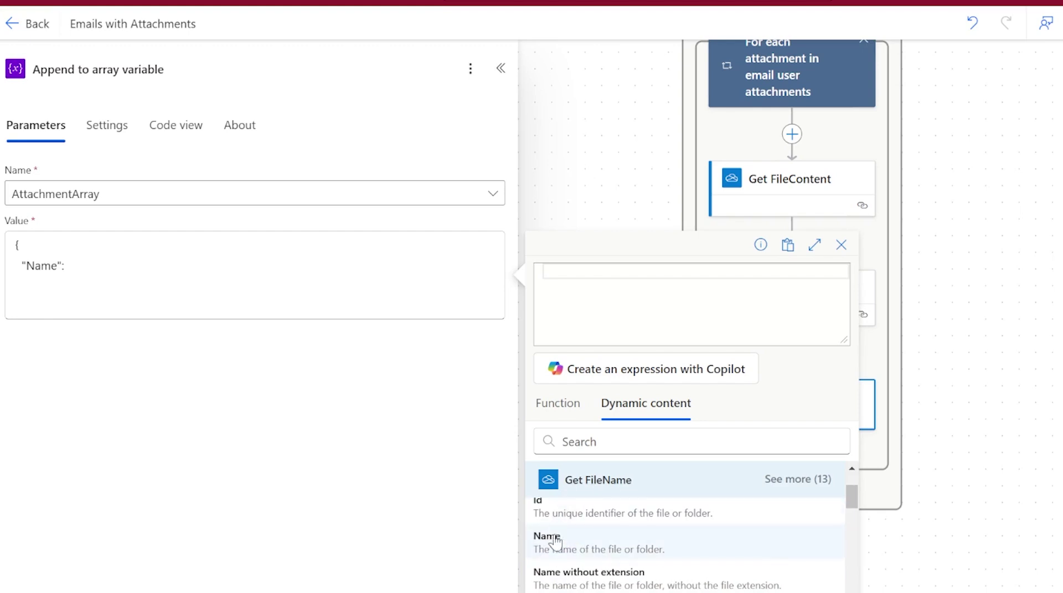
left_click(550, 546)
key("Return")
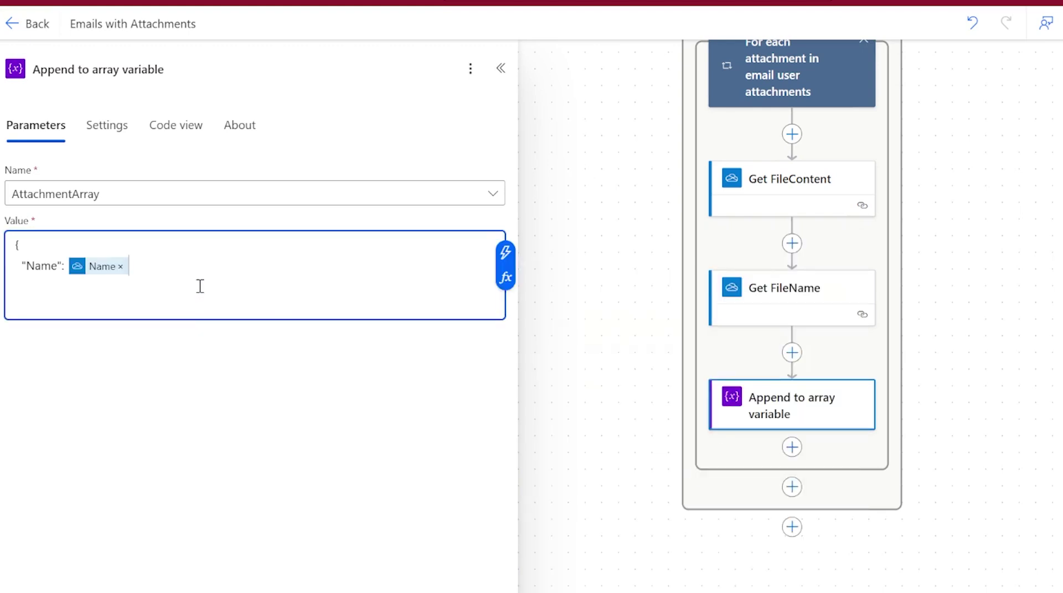
type(",")
key("Return")
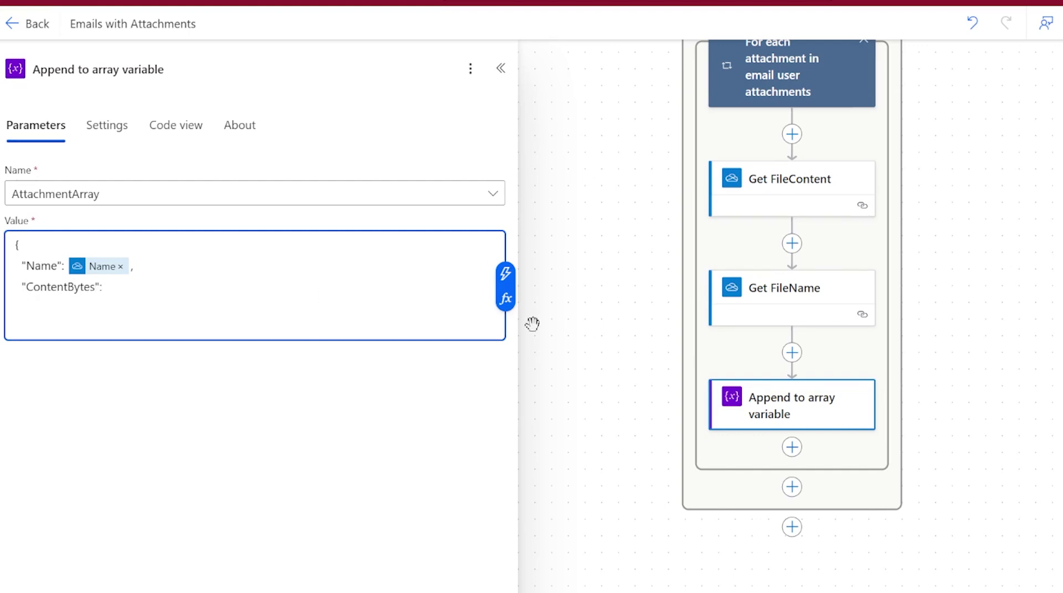
- Add ContentBytes set to Get FileContent's File content and close the object
left_click(505, 299)
left_click(646, 403)
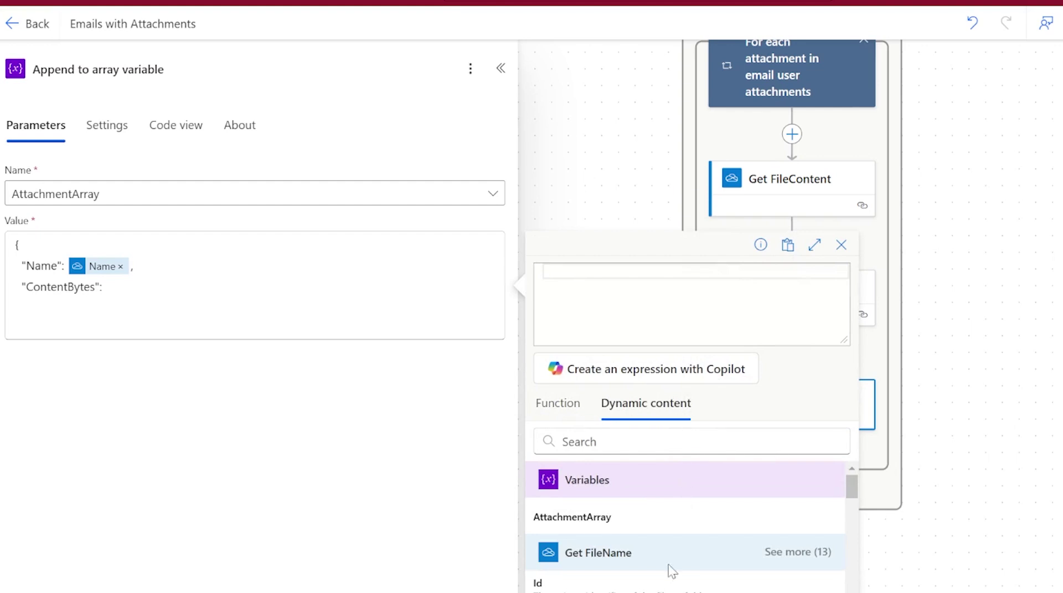
scroll(672, 572, "down", 5)
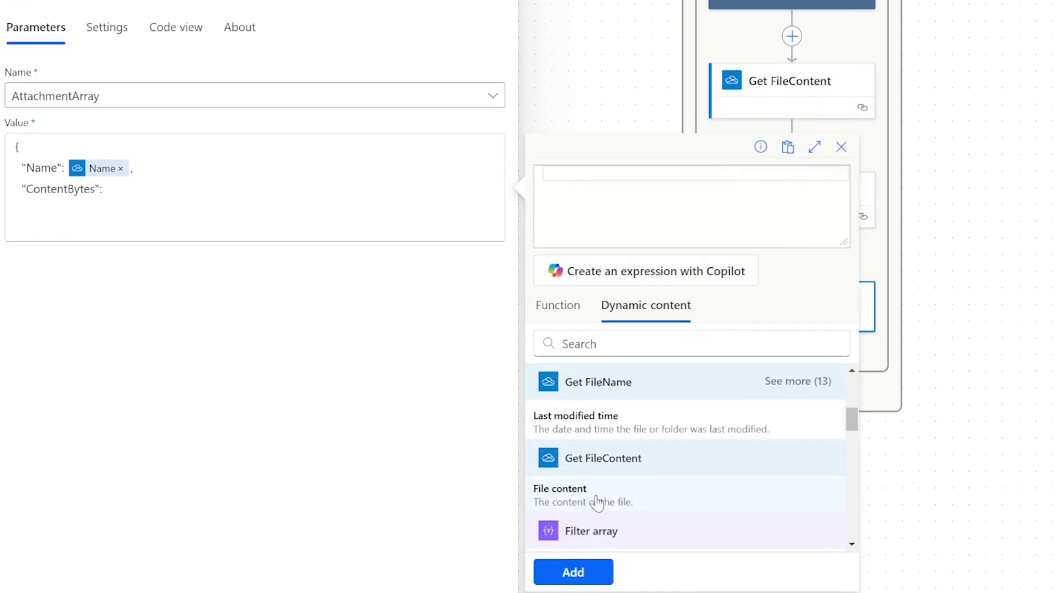
left_click(583, 498)
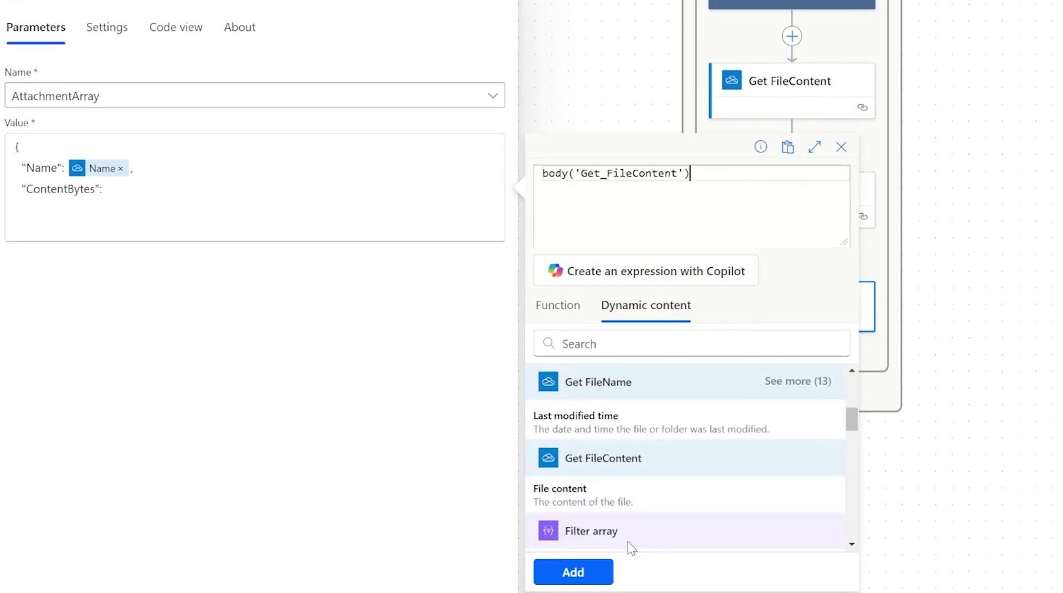
left_click(578, 573)
left_click(280, 209)
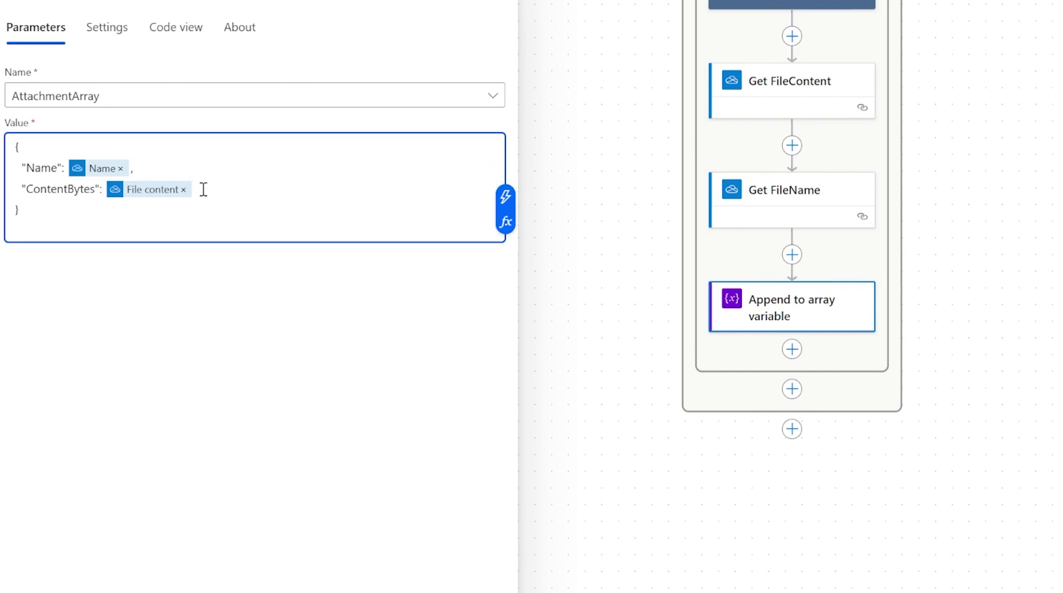
key("ctrl+a")
left_click(72, 237)
key("Return")
key("ctrl+a")
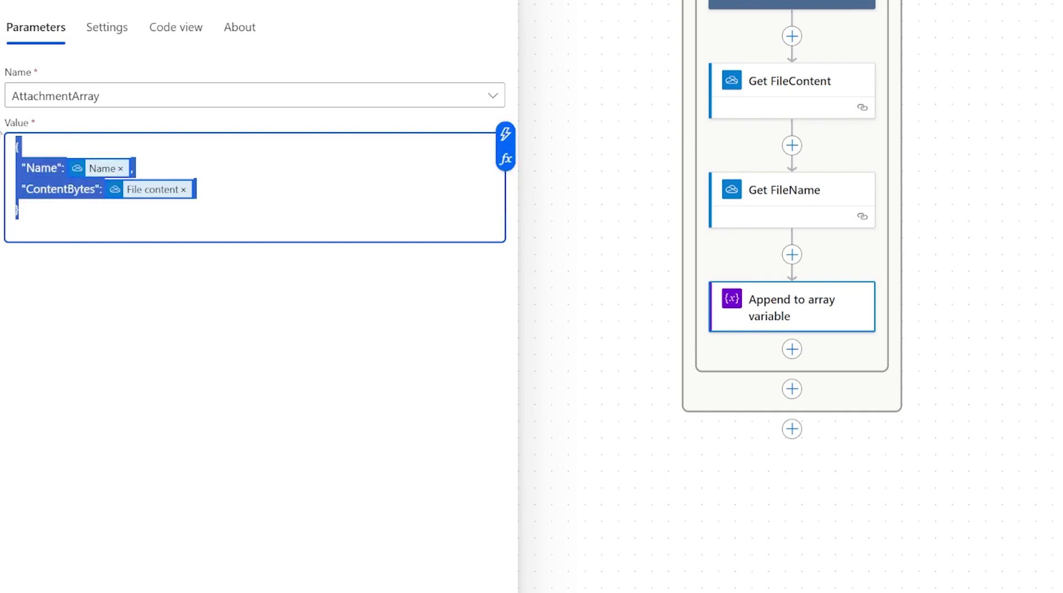
left_click(306, 308)
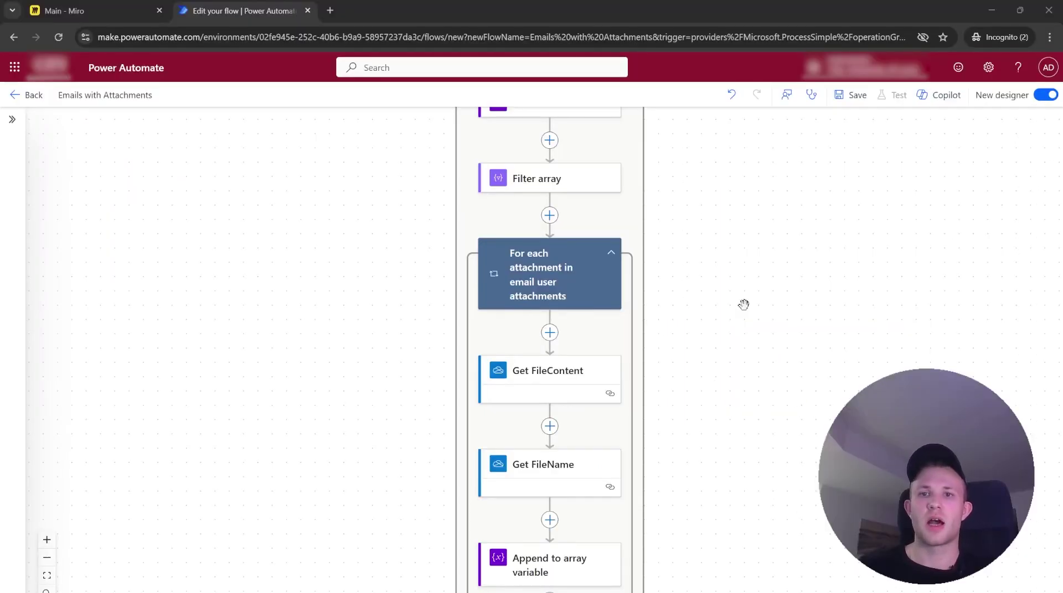
scroll(742, 304, "down", 4)
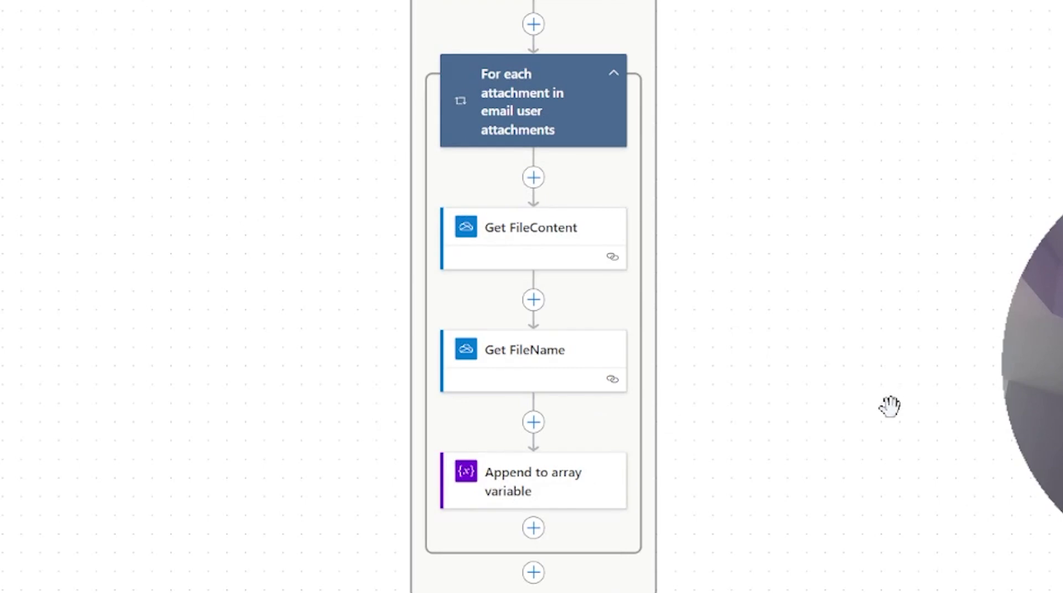
scroll(891, 410, "down", 3)
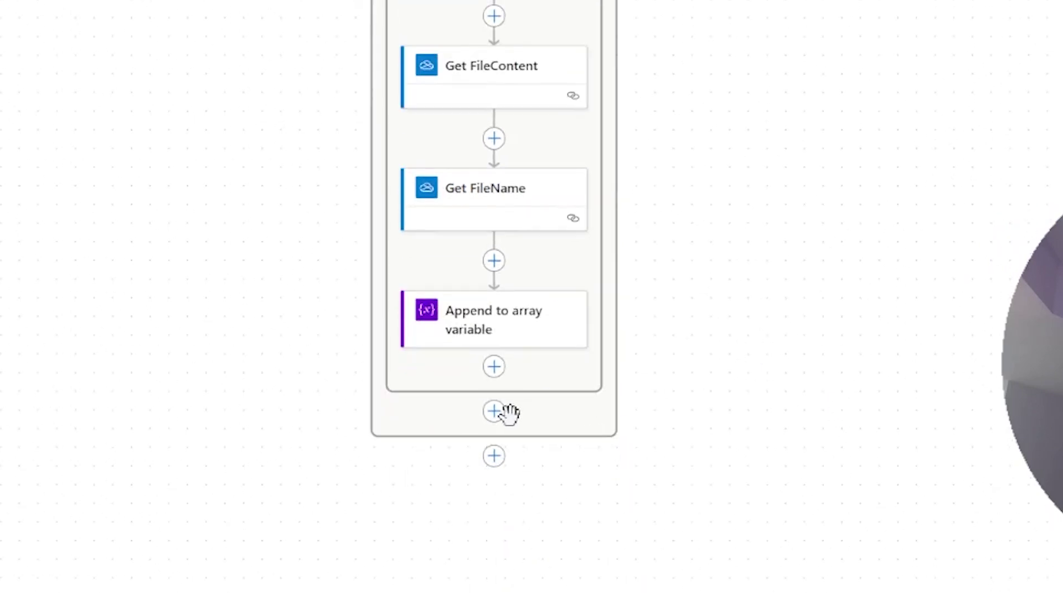
- Add a Send an email (V2) step after the loop, addressed to item()?['Email']
left_click(493, 411)
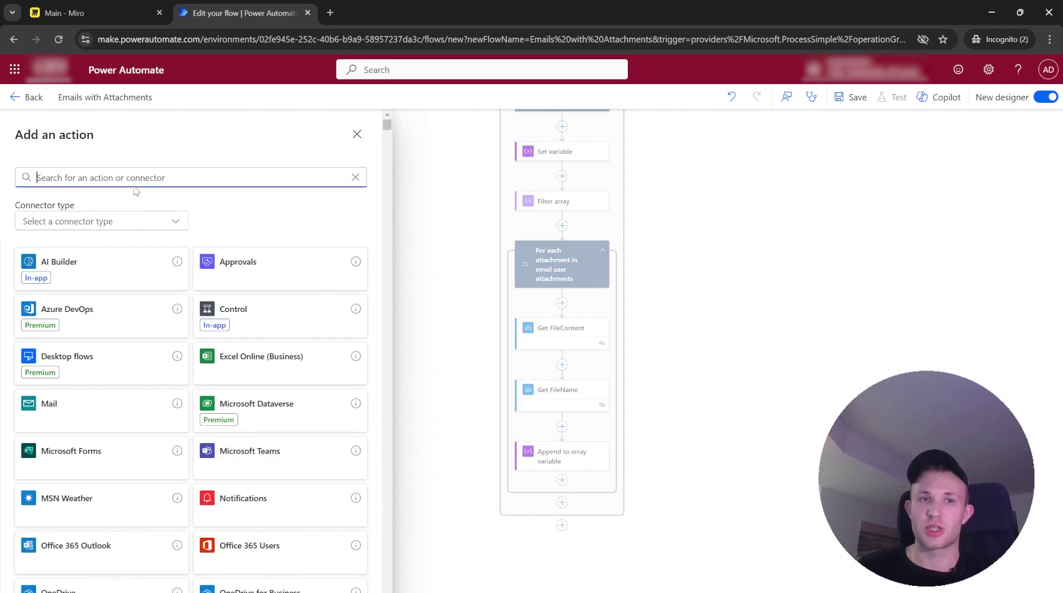
type("send")
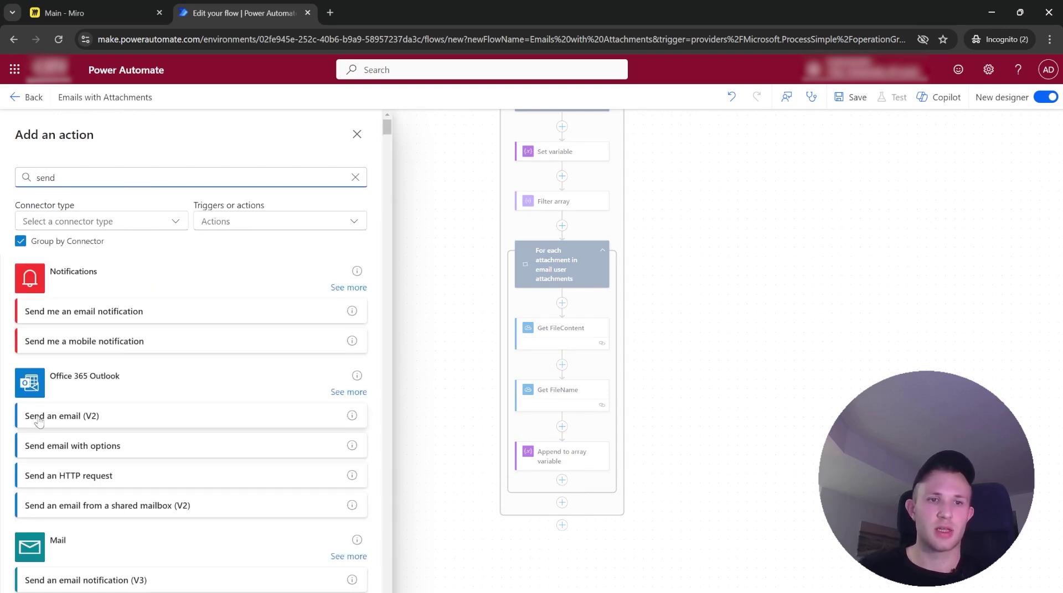
left_click(76, 420)
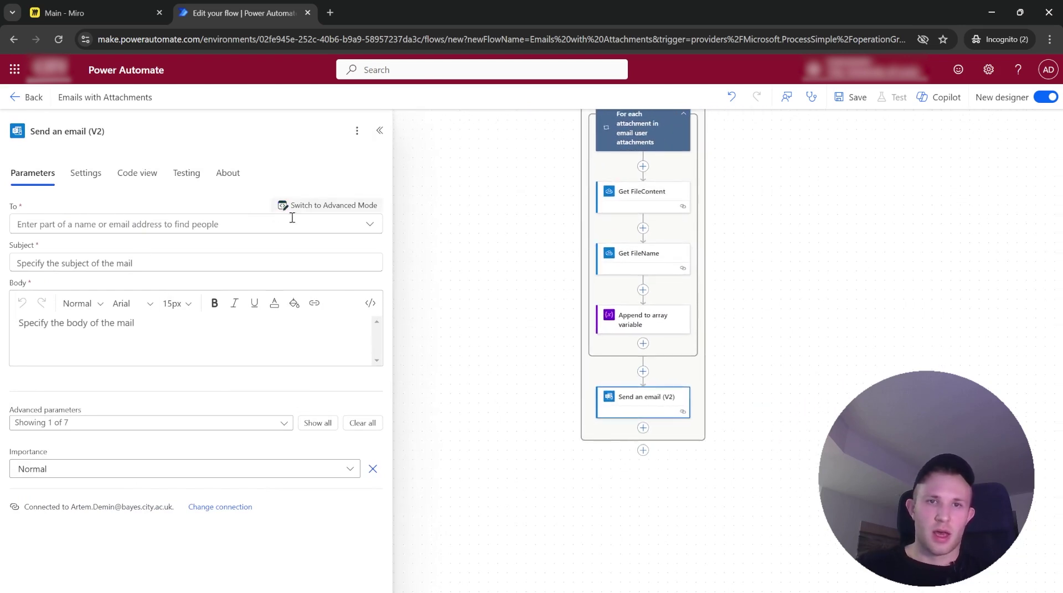
left_click(324, 206)
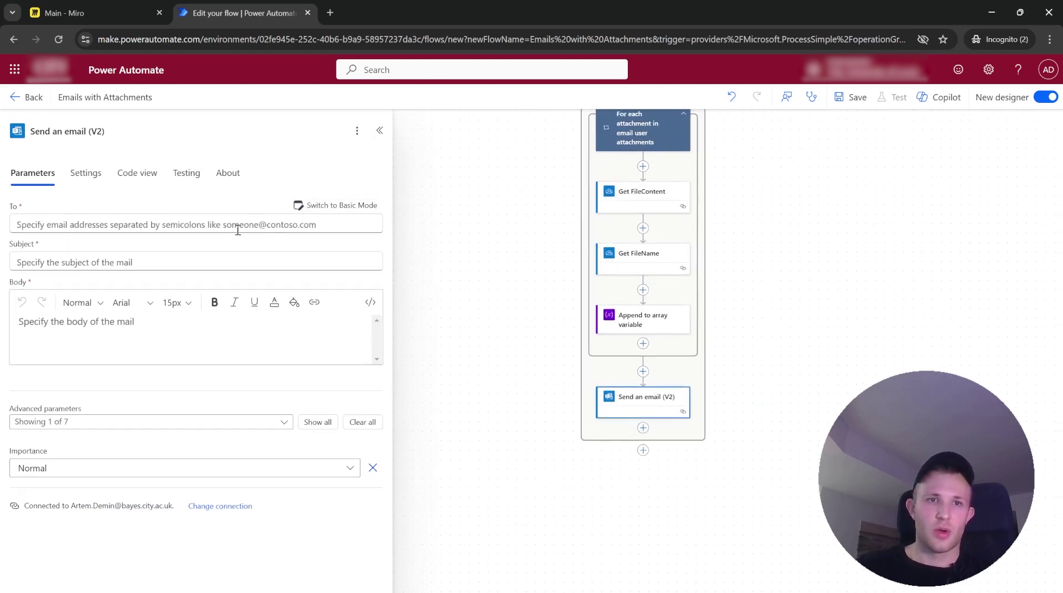
left_click(200, 227)
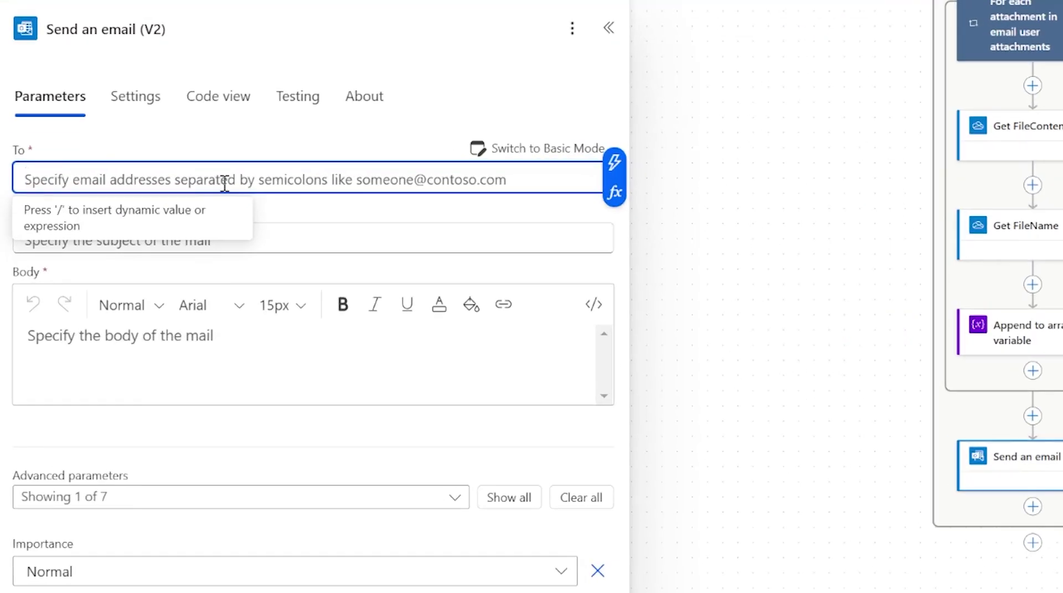
type("item()?['")
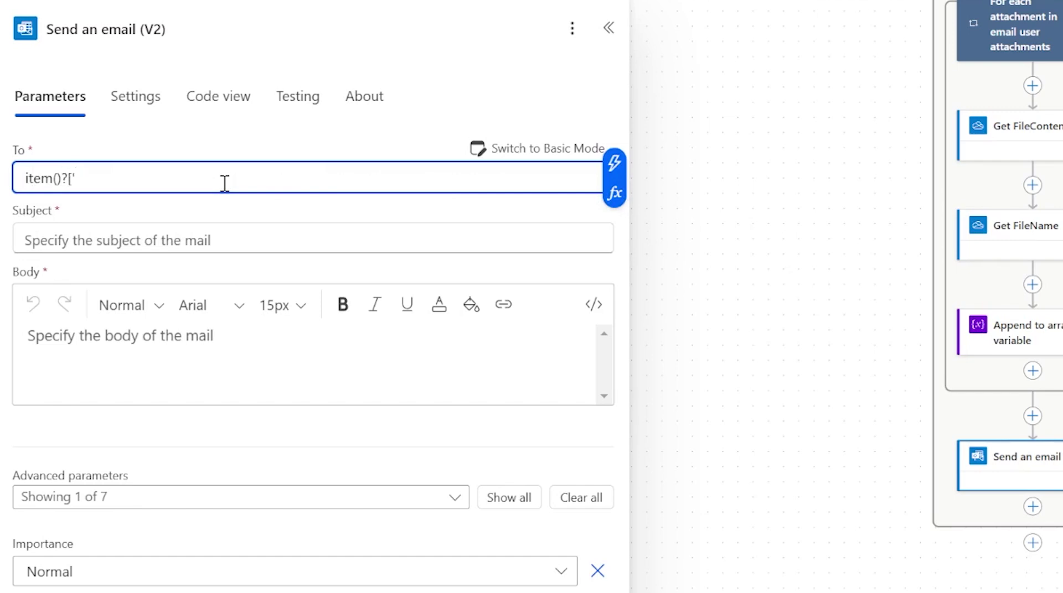
left_click_drag(78, 177, 48, 183)
key("BackSpace")
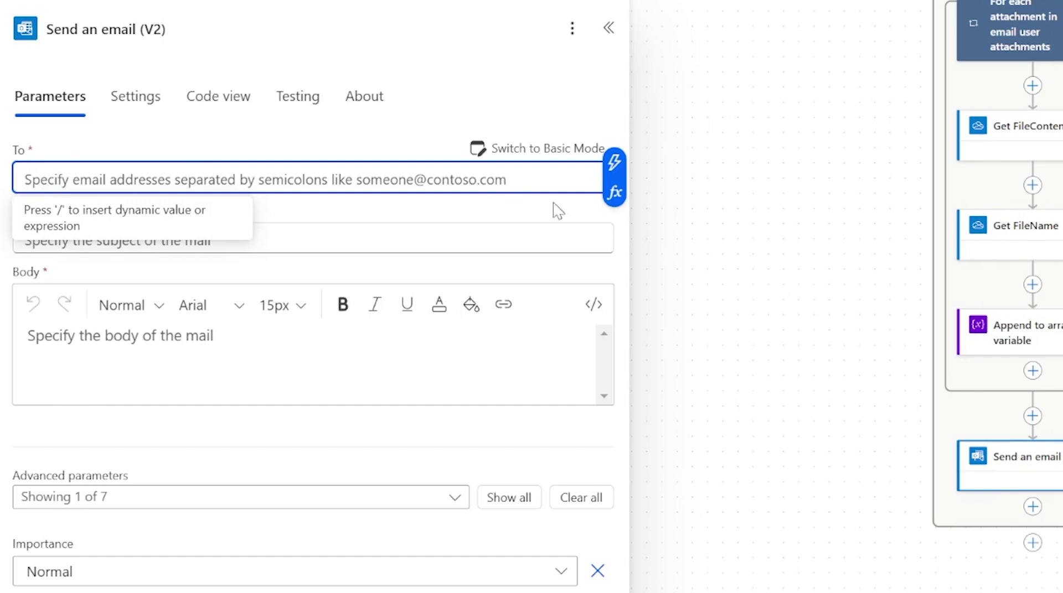
left_click(612, 192)
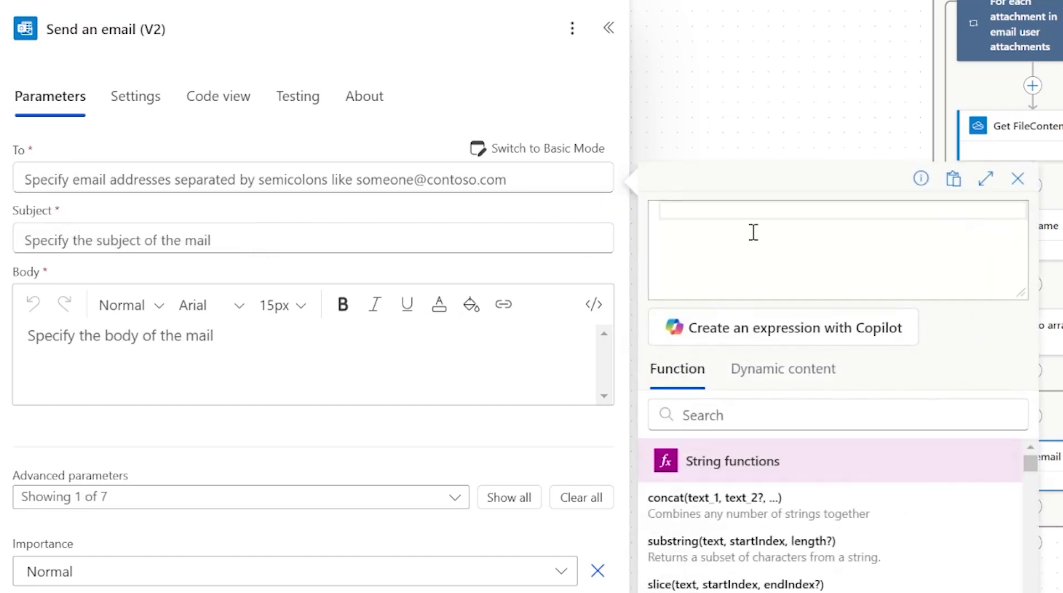
type("item()?")
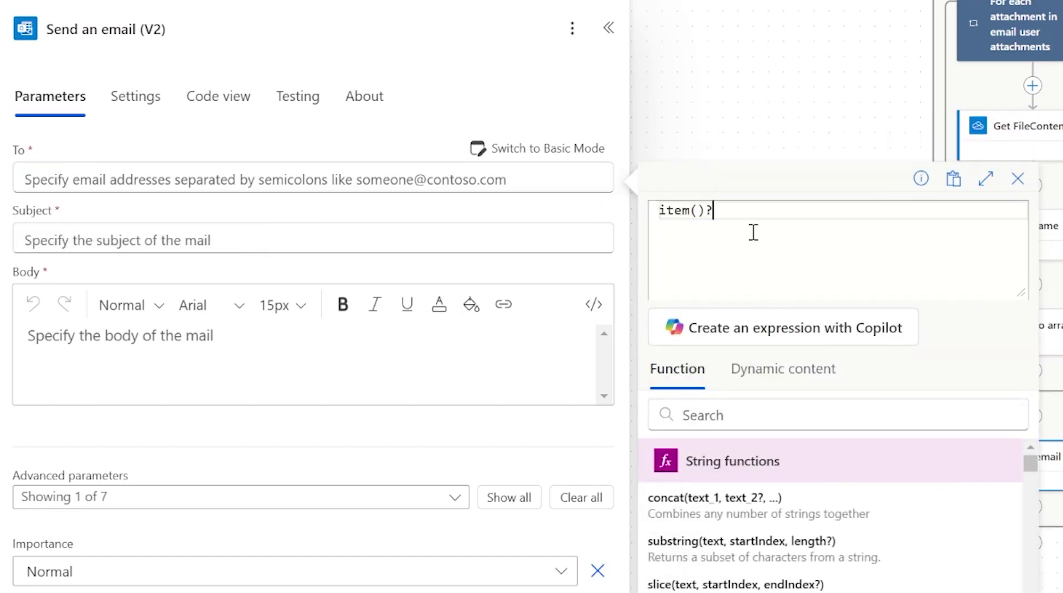
type("[")
key("BackSpace")
type("['Email")
left_click(642, 489)
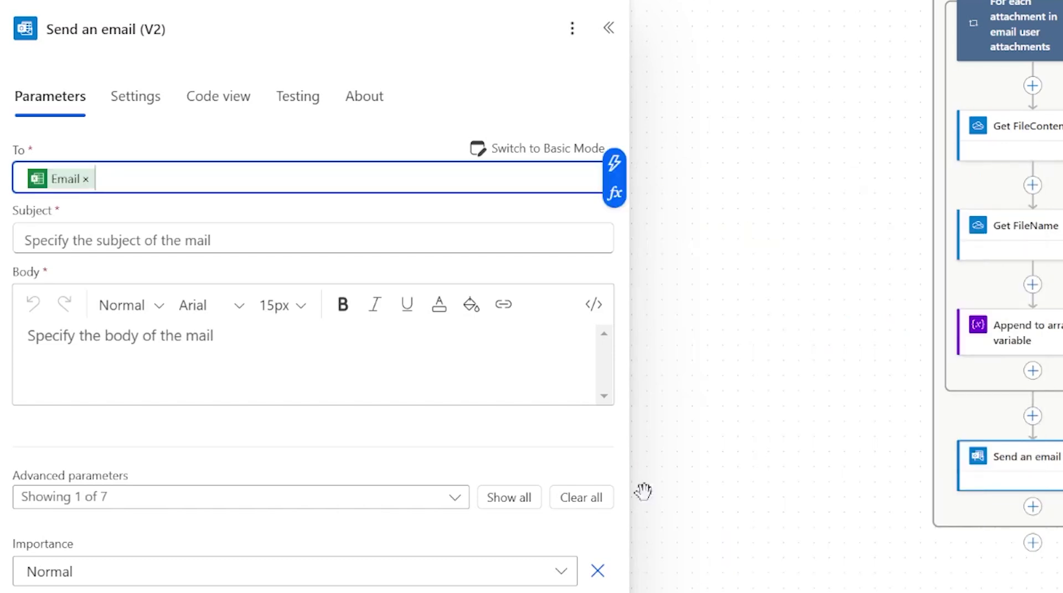
- Set the subject to 'Attachments For' followed by the row's Name expression
left_click(103, 240)
type("T")
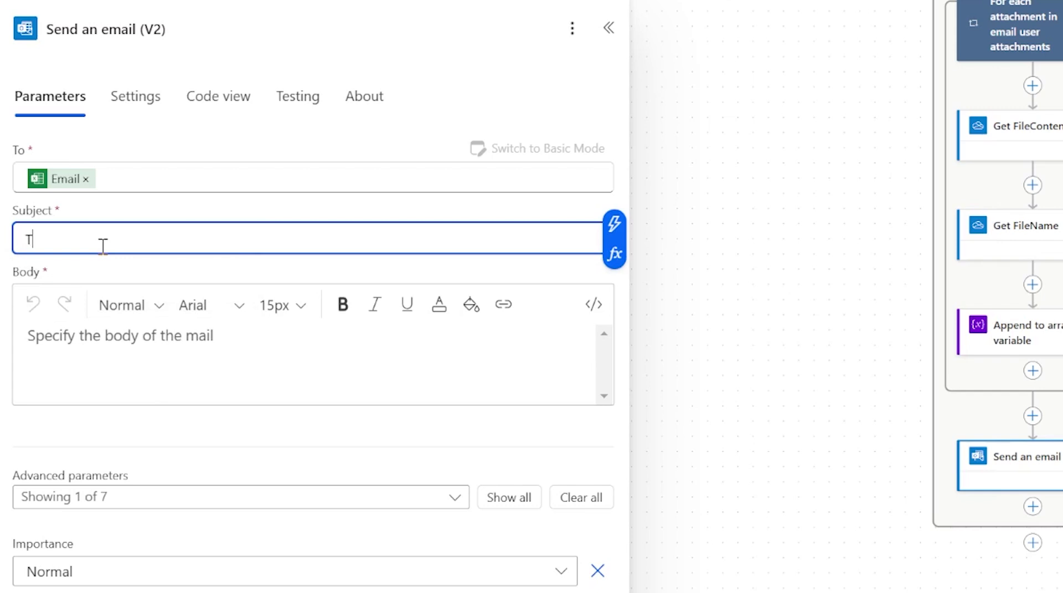
key("BackSpace")
type("Attachments For")
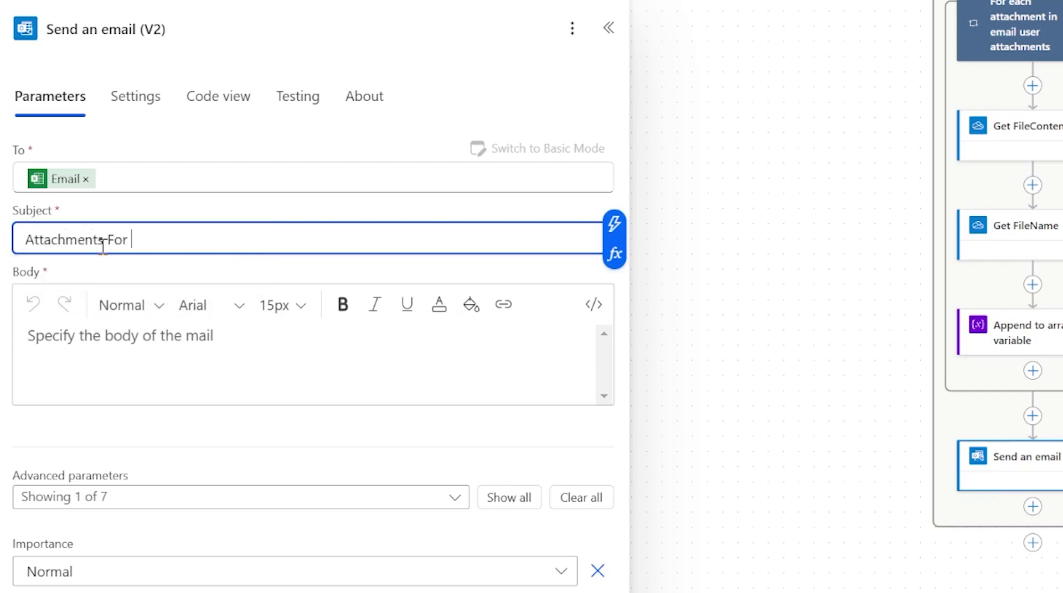
left_click(614, 254)
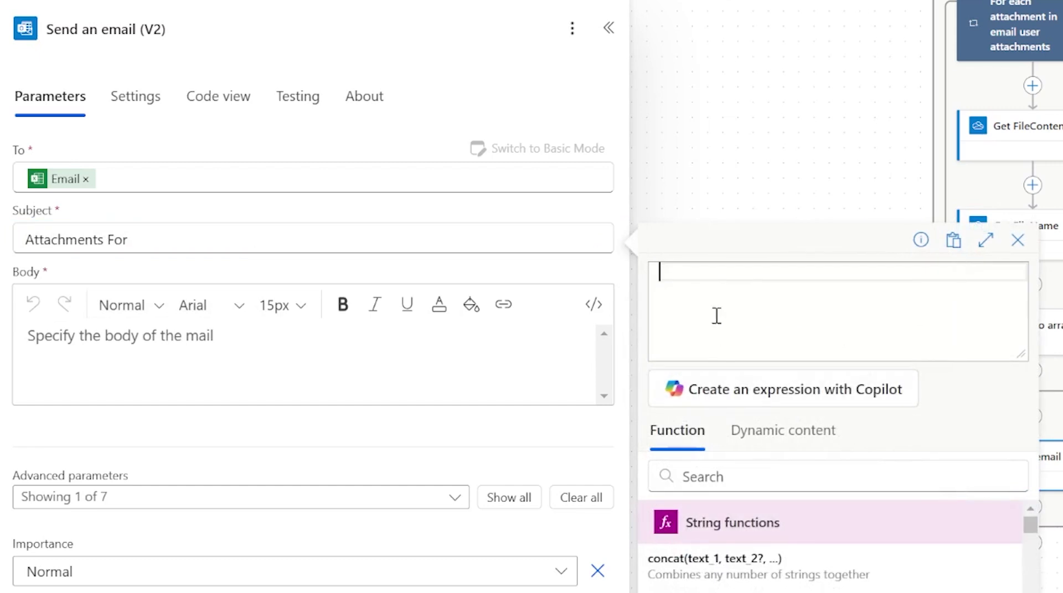
type("ite")
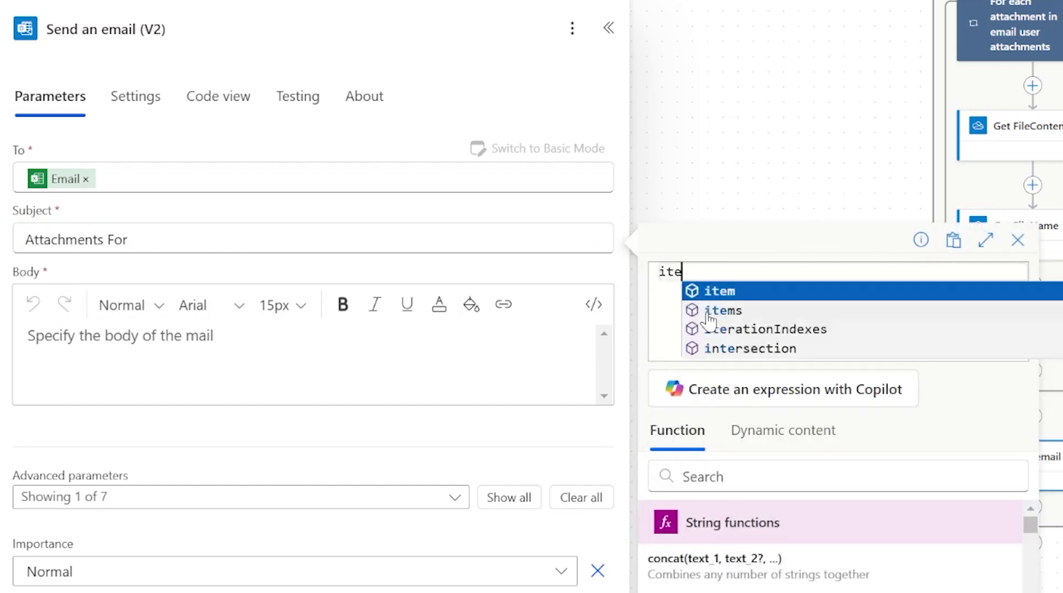
type("m()?['N")
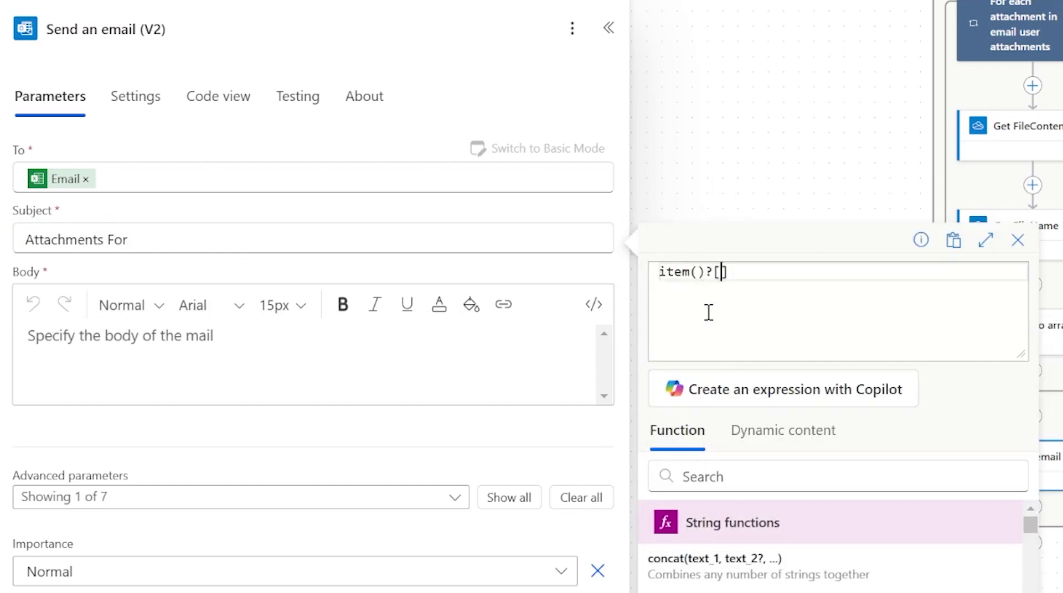
type("ame")
key("Return")
- Set the body to 'Hi' followed by the row's Name from item()?['Name']
left_click(188, 353)
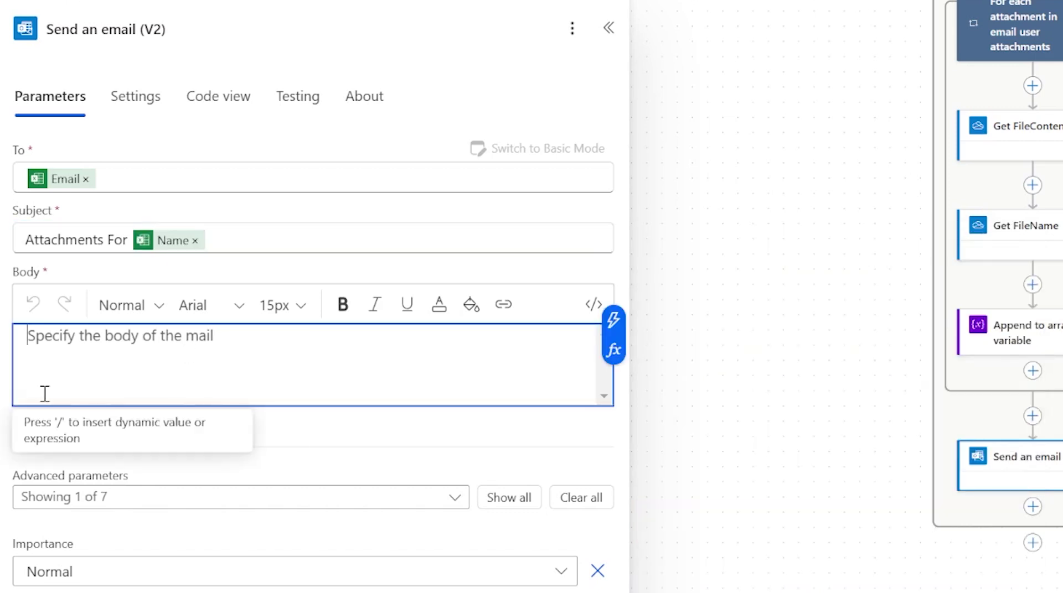
type("Hi")
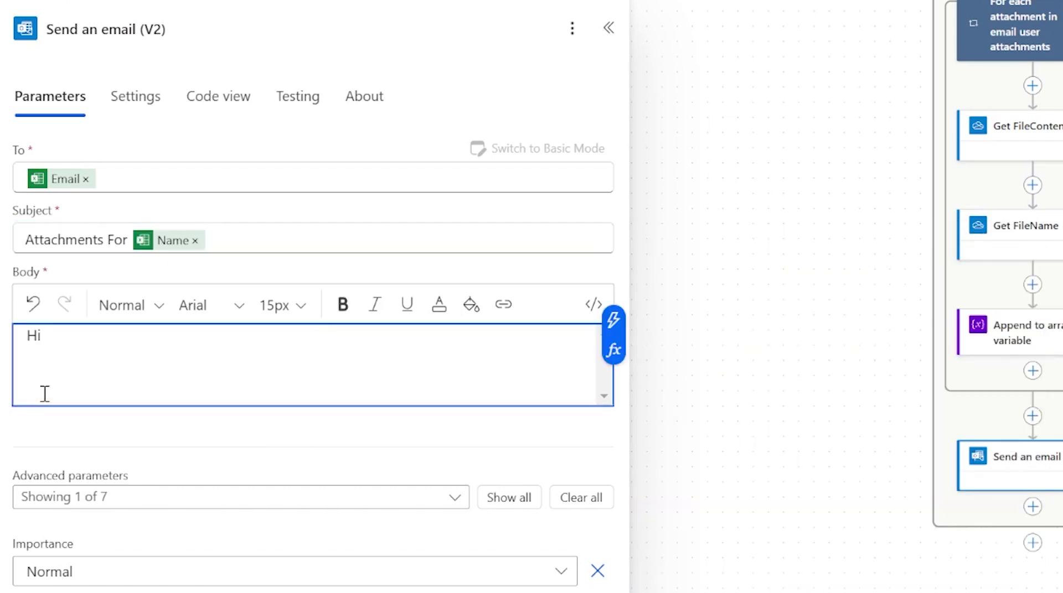
left_click(613, 350)
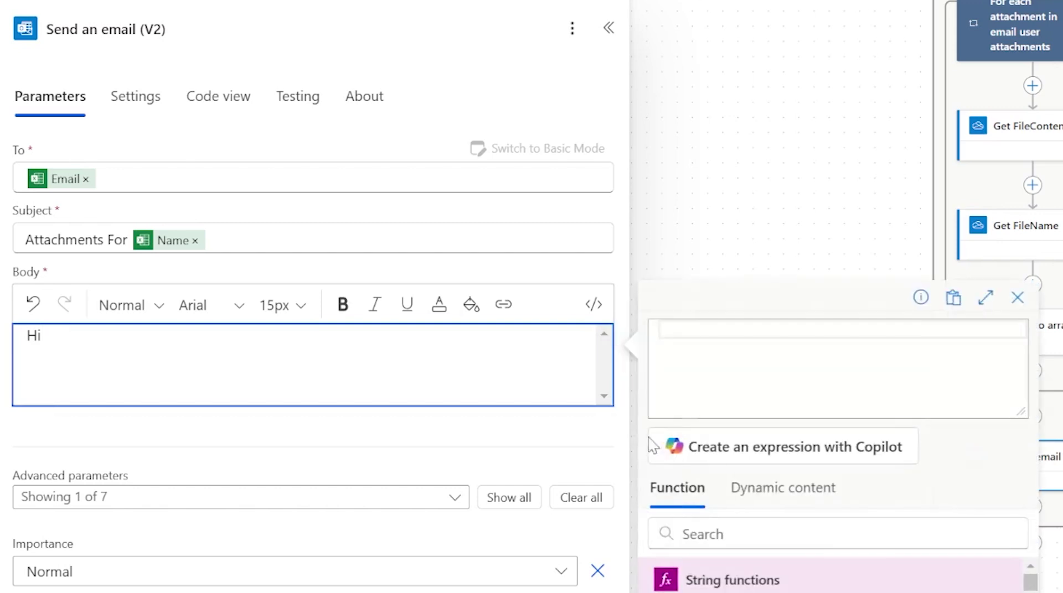
type("item()")
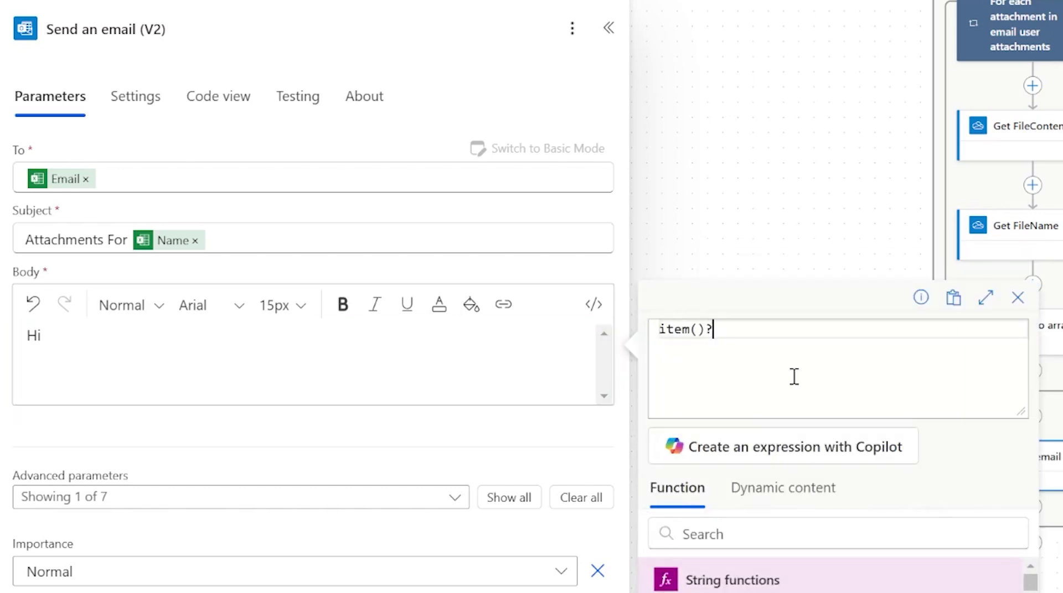
type("?[#")
type("Name")
left_click_drag(662, 339, 704, 335)
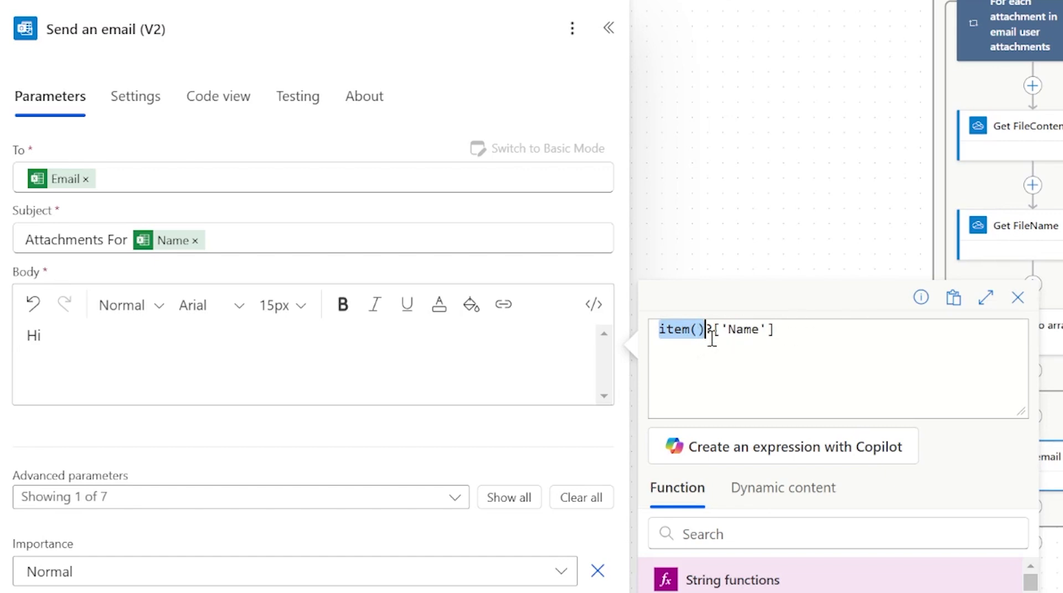
left_click_drag(712, 331, 659, 335)
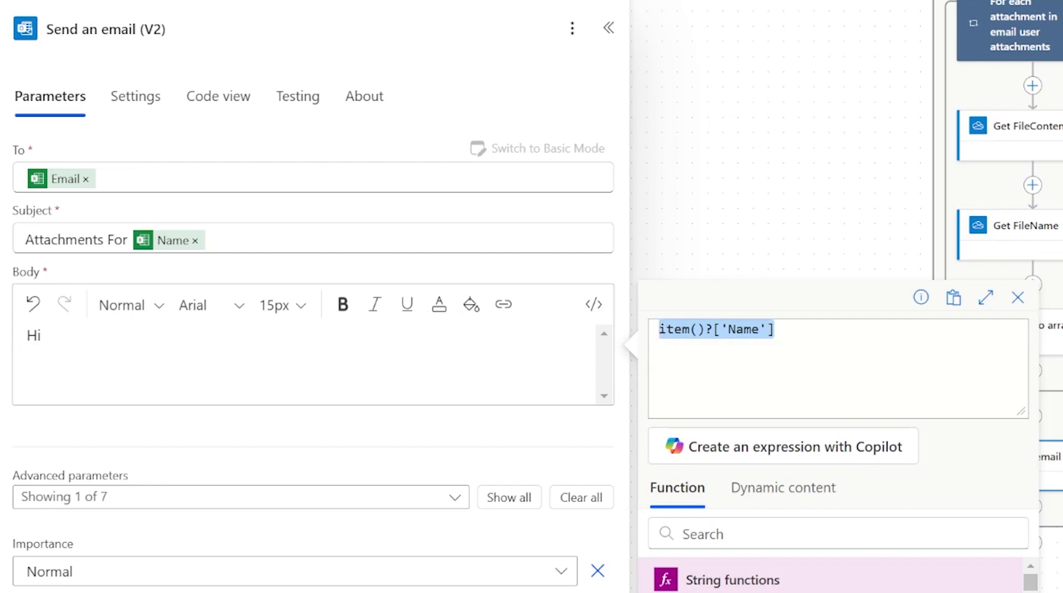
left_click(576, 547)
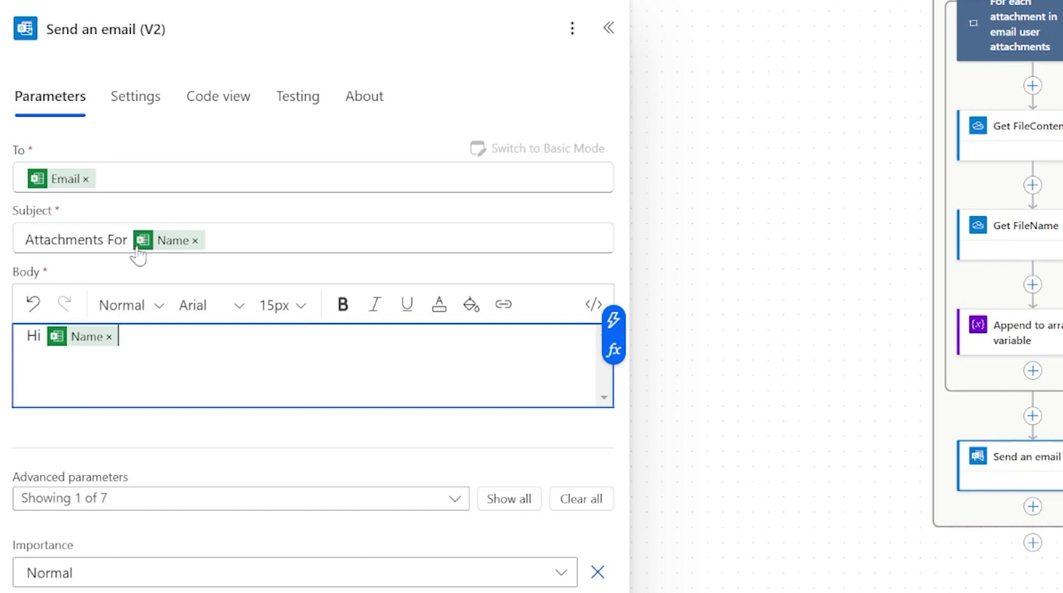
left_click_drag(32, 235, 263, 232)
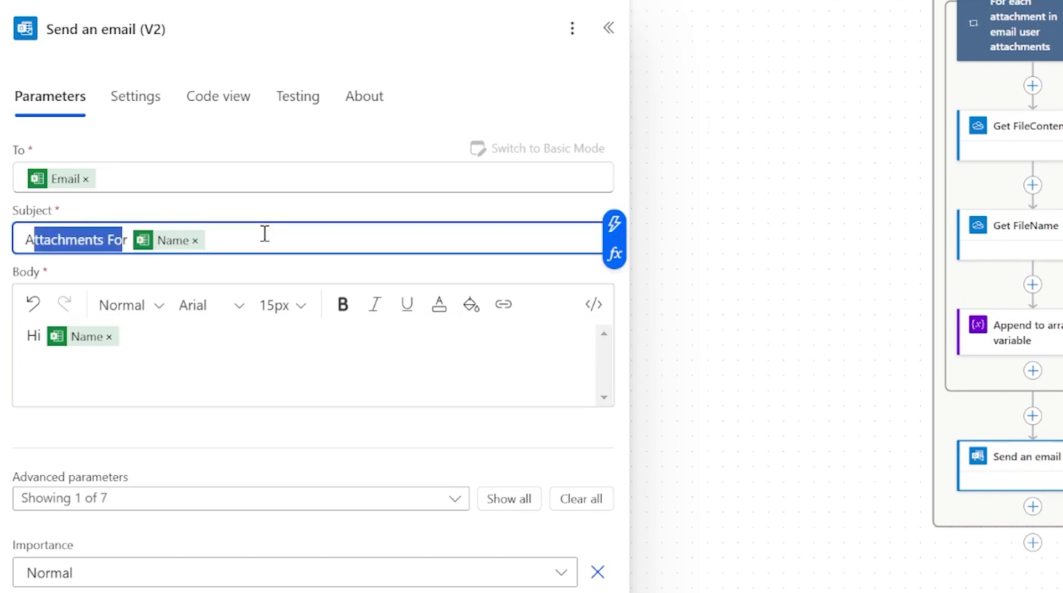
left_click(144, 249)
left_click_drag(28, 243, 125, 256)
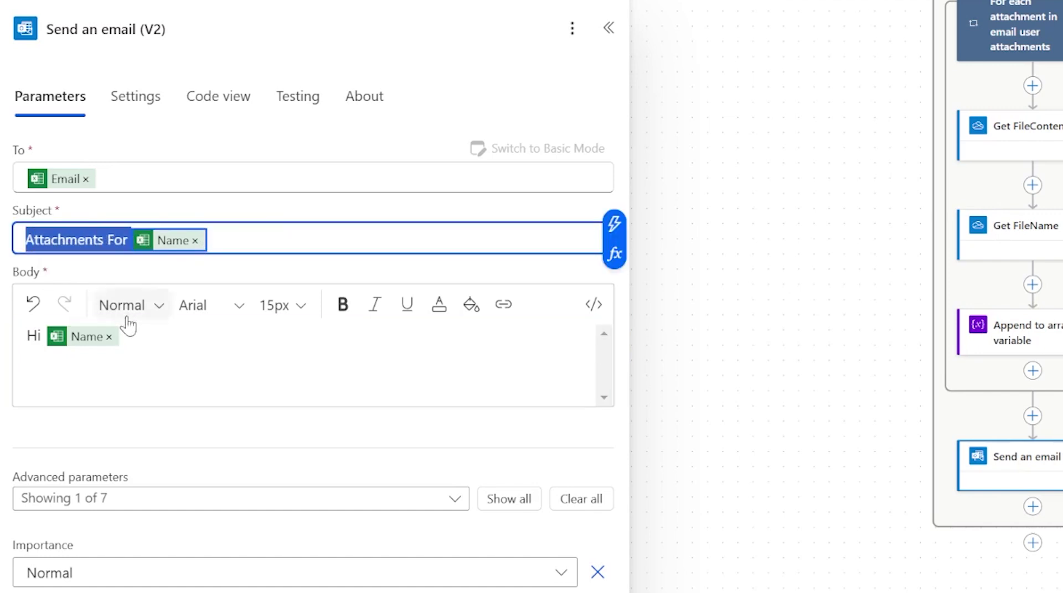
left_click(147, 349)
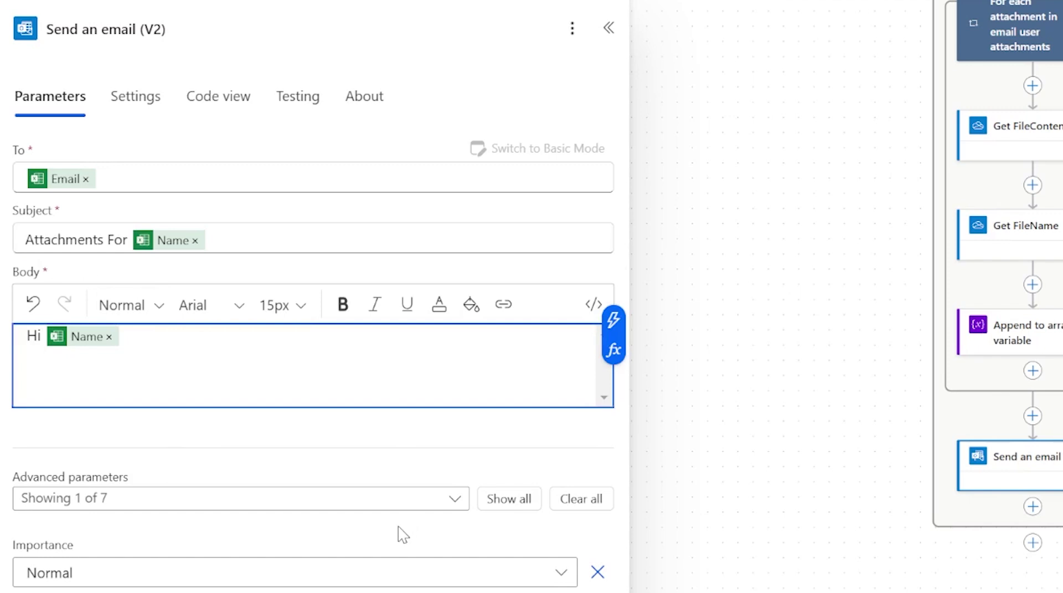
- Set the email's Attachments to the AttachmentArray variable, then bring up the Excel workbook
scroll(397, 527, "down", 3)
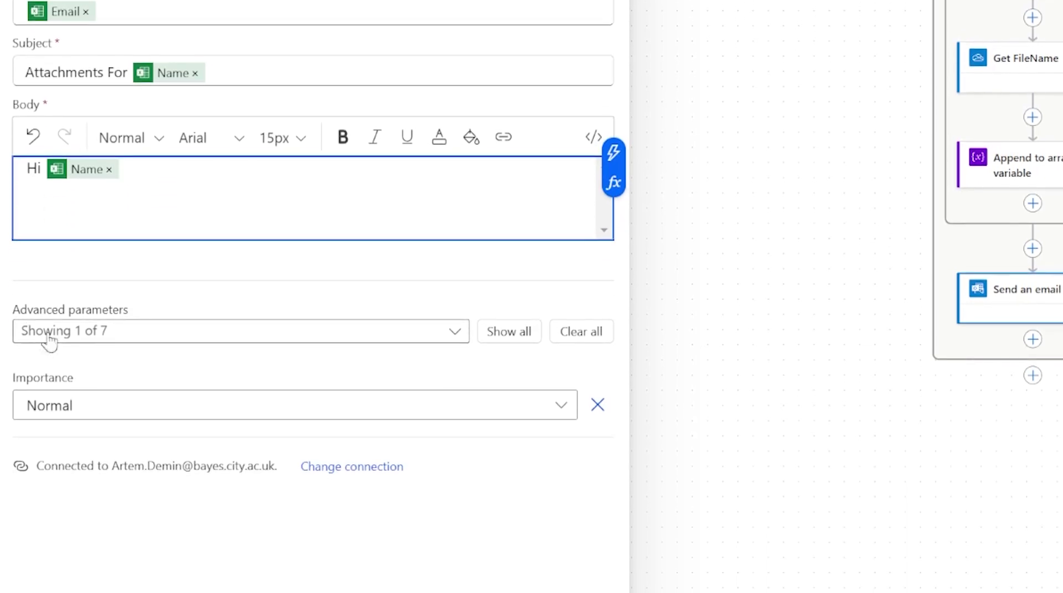
left_click_drag(11, 295, 299, 289)
left_click(507, 311)
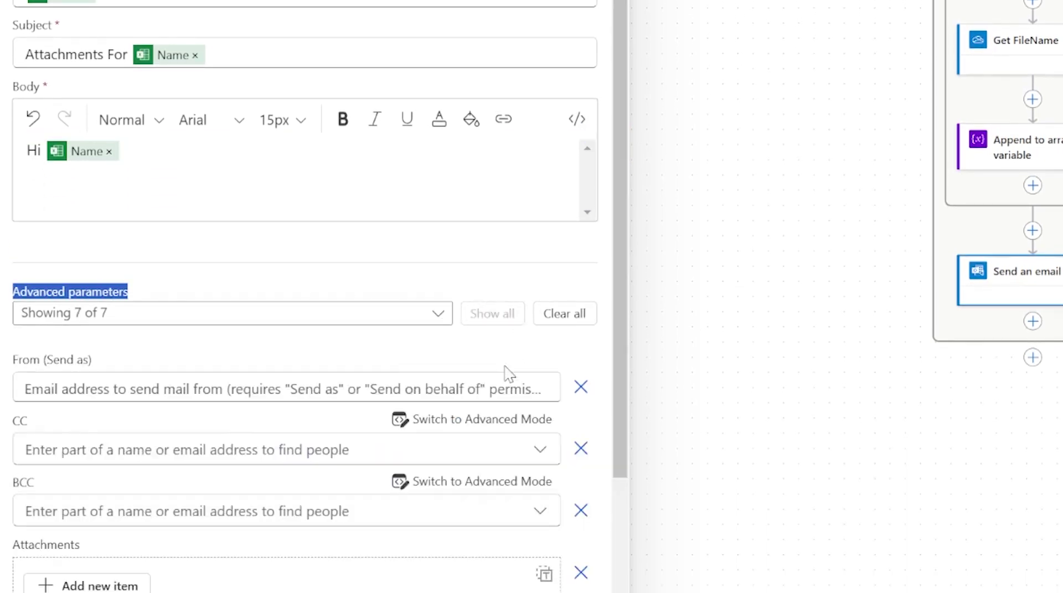
scroll(340, 323, "down", 4)
left_click_drag(12, 344, 487, 376)
left_click(542, 375)
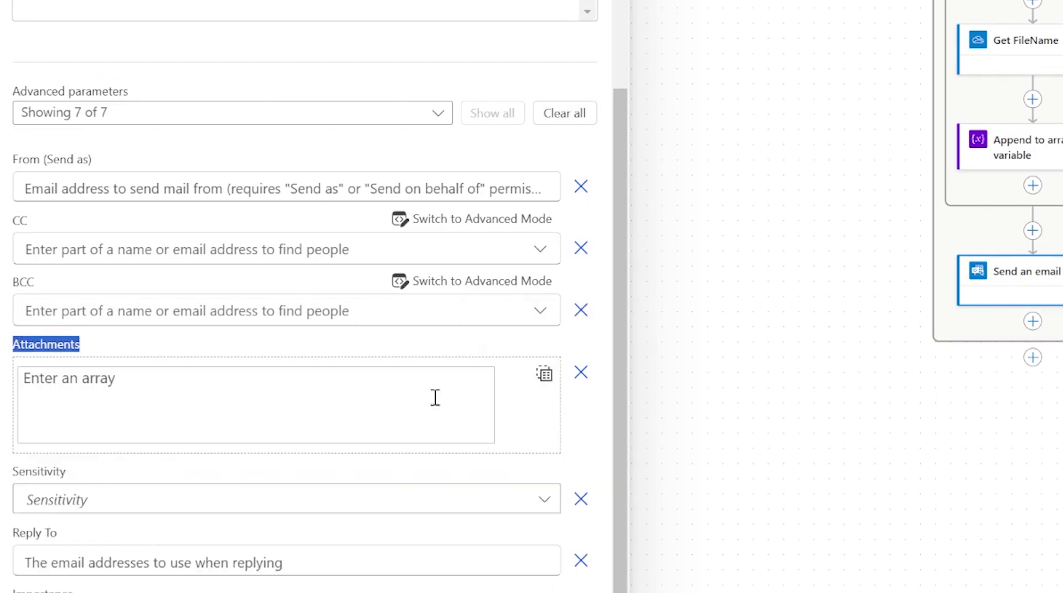
left_click(437, 396)
left_click(495, 397)
left_click(642, 304)
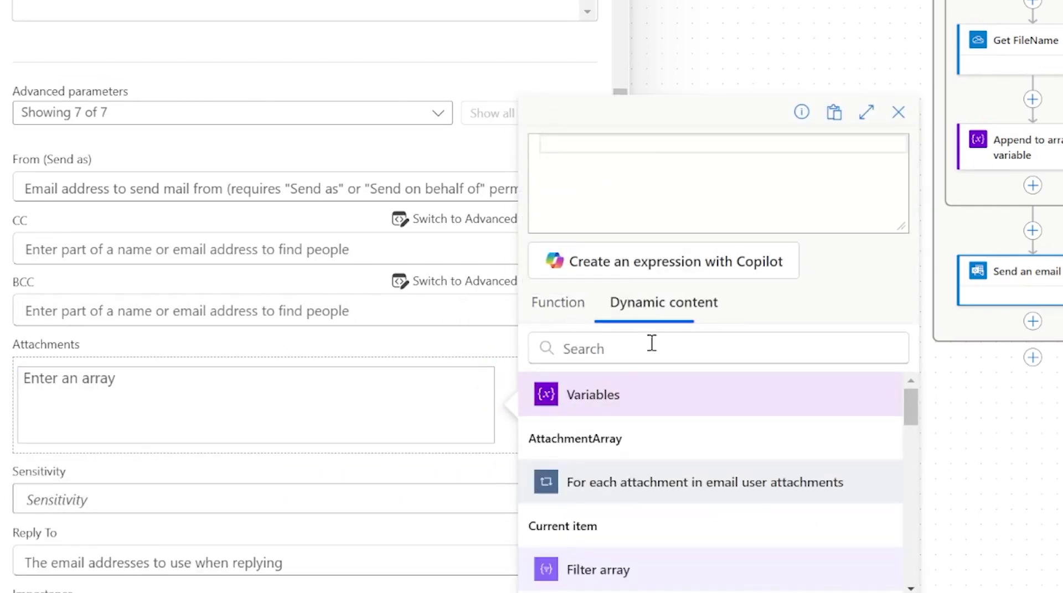
left_click(601, 445)
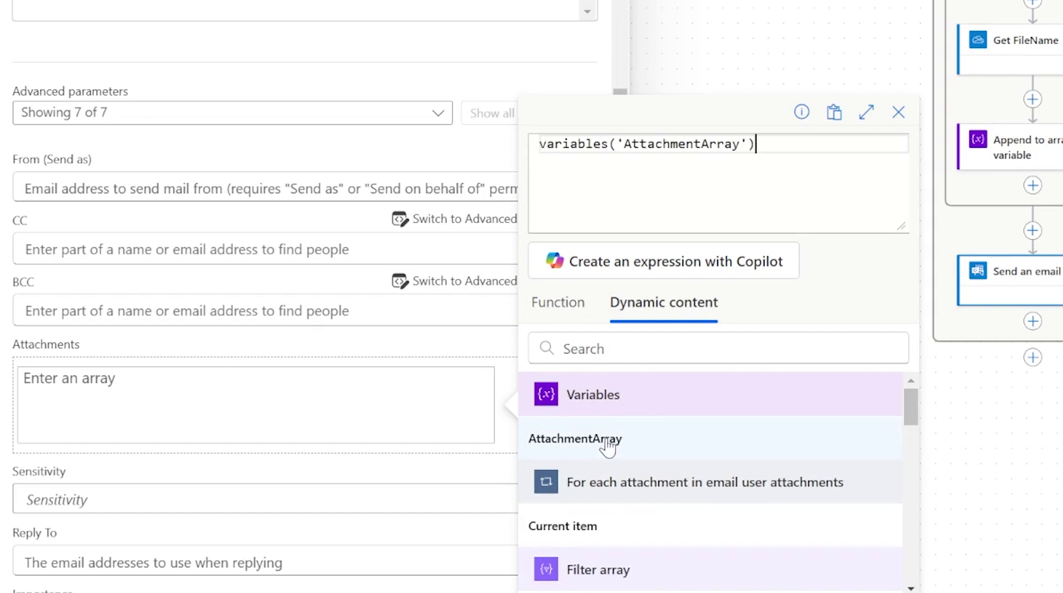
left_click_drag(5, 221, 34, 228)
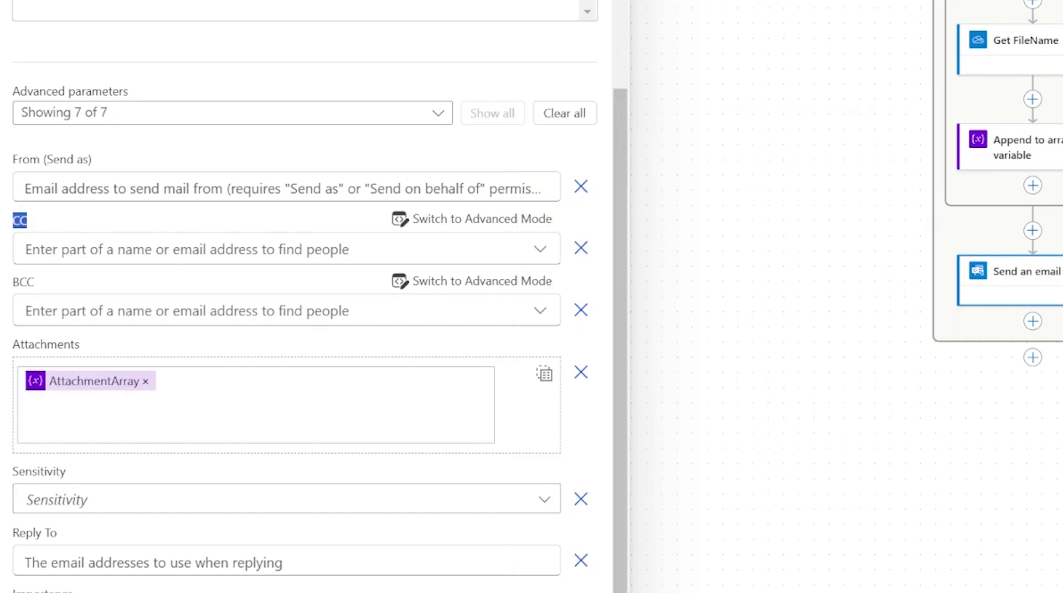
left_click(1024, 563)
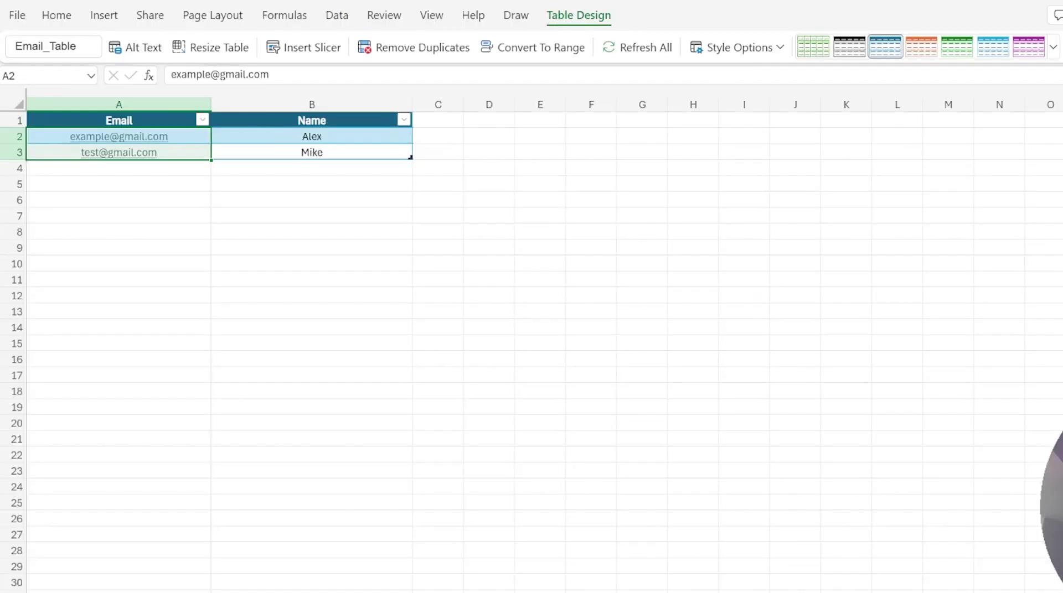
- Insert a table column named CC left of the Name column
left_click(294, 119)
right_click(344, 117)
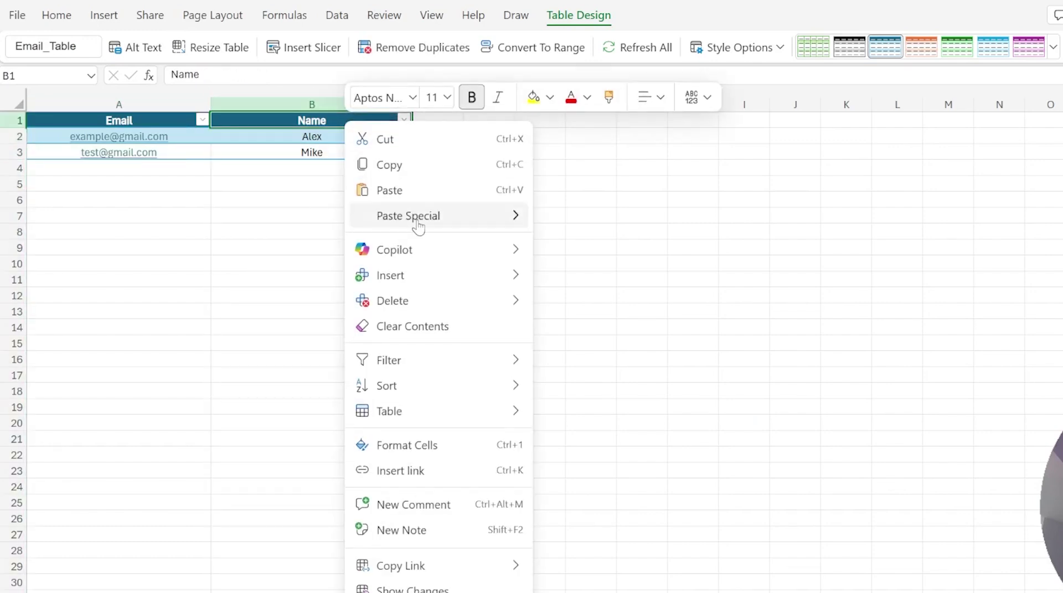
mouse_move(437, 277)
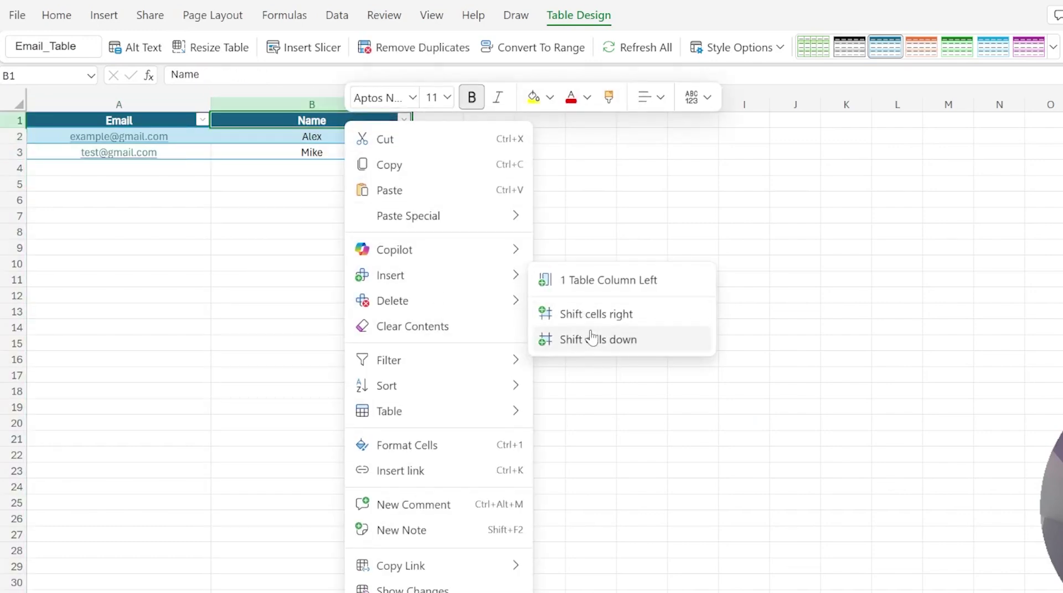
left_click(601, 281)
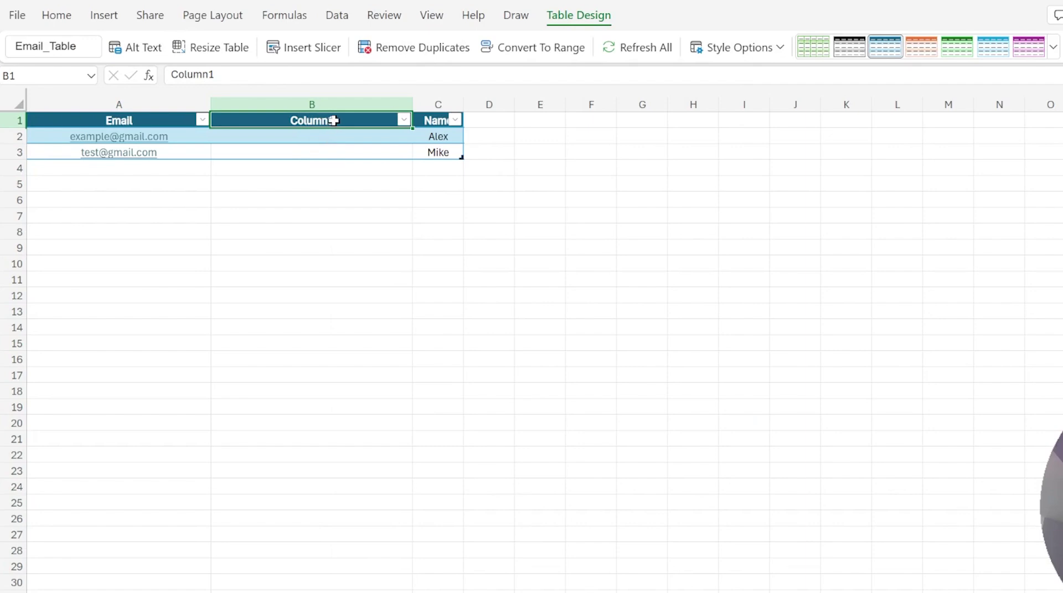
double_click(290, 76)
type("CC")
key("Return")
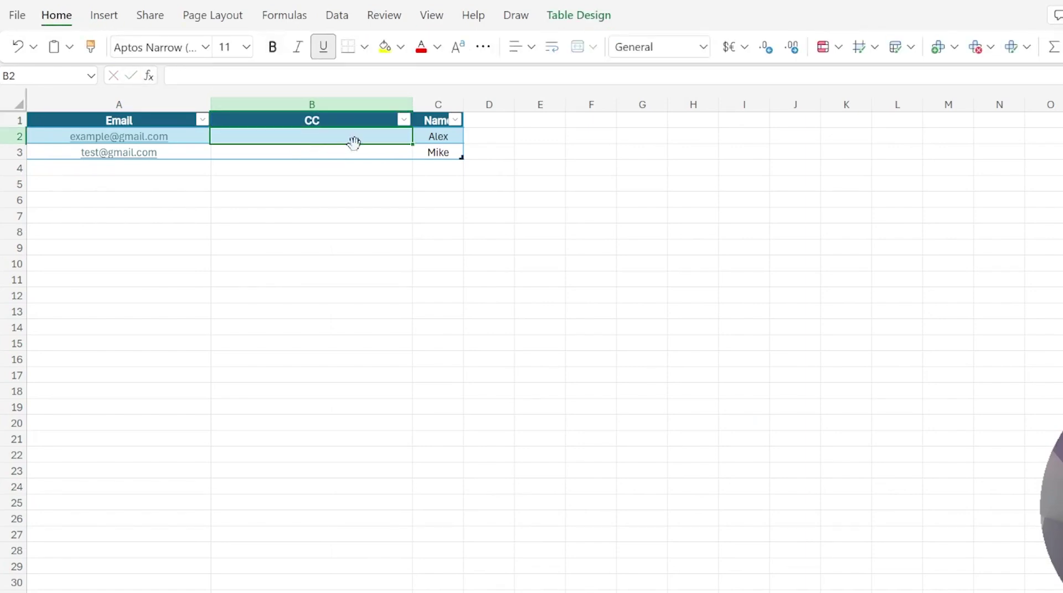
left_click_drag(412, 109, 383, 109)
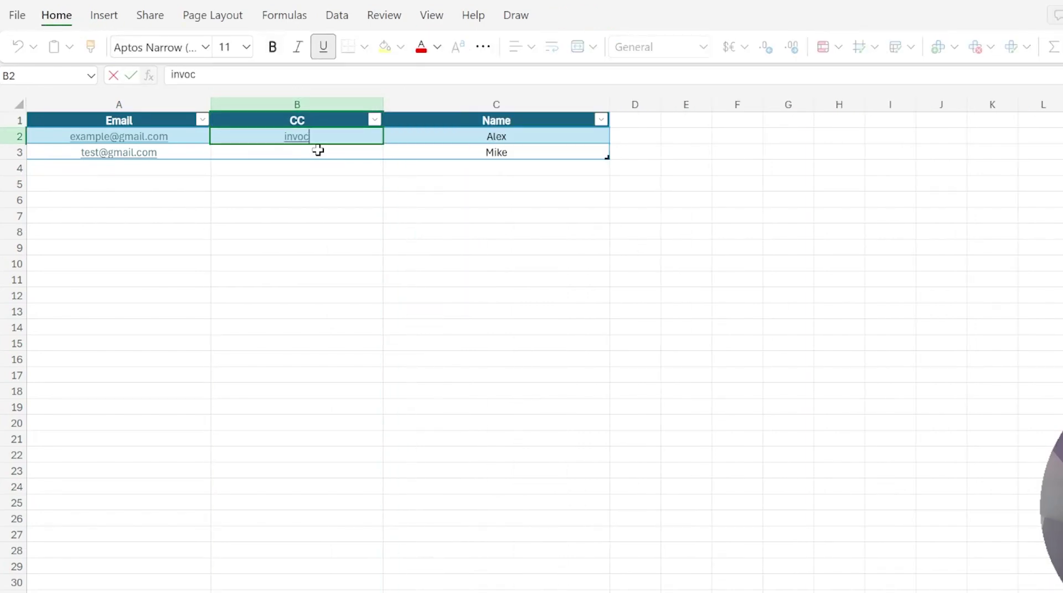
- Enter an invoicing e-mail address in B2 for the first row, then return to the flow
key("Return")
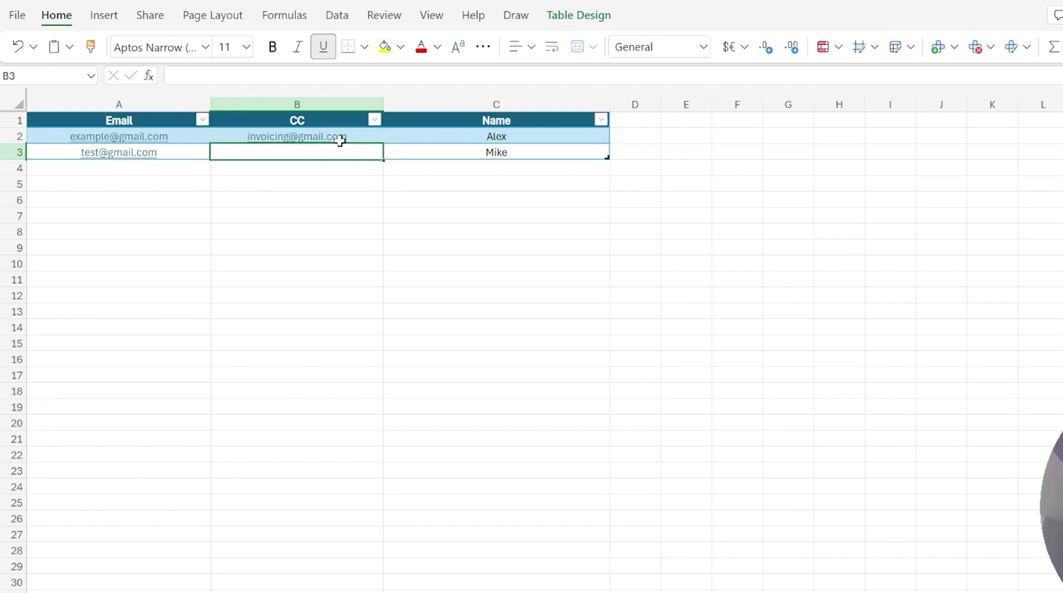
left_click(340, 141)
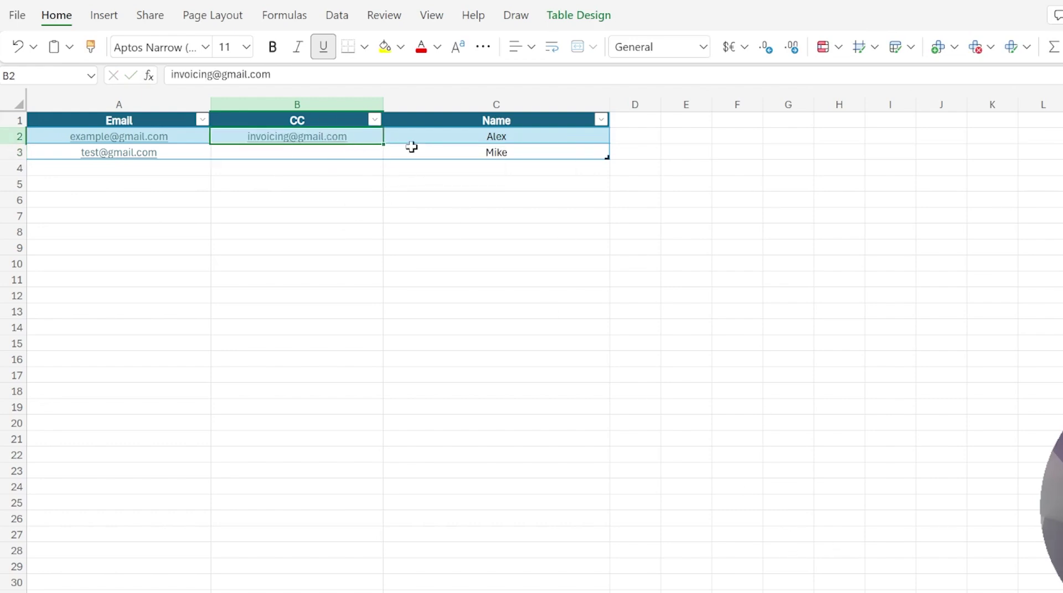
mouse_move(858, 592)
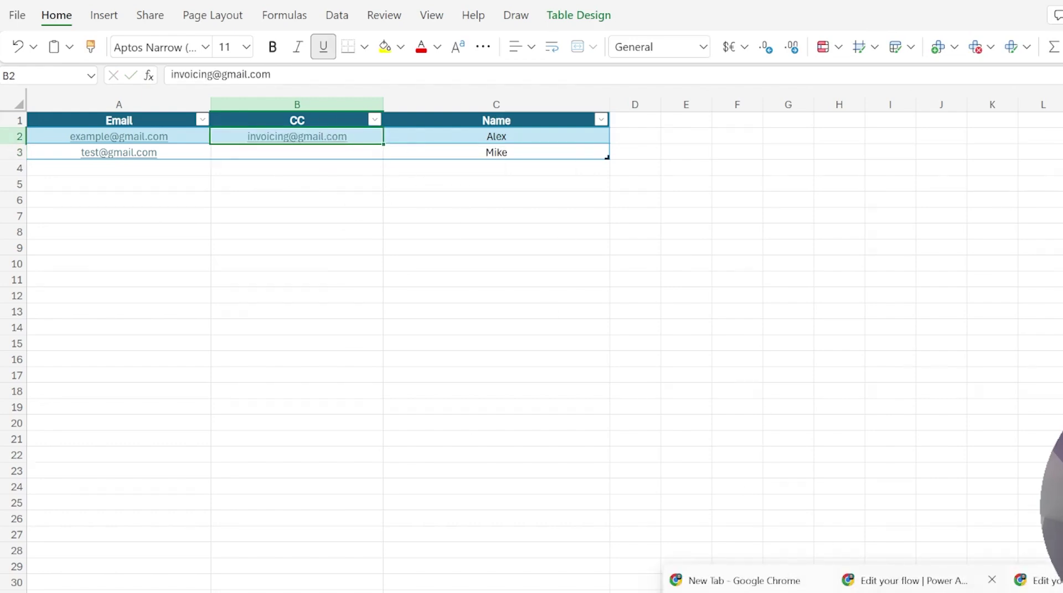
left_click(907, 581)
- Set the email's CC field in Advanced Mode to the expression item()?['CC']
left_click(44, 392)
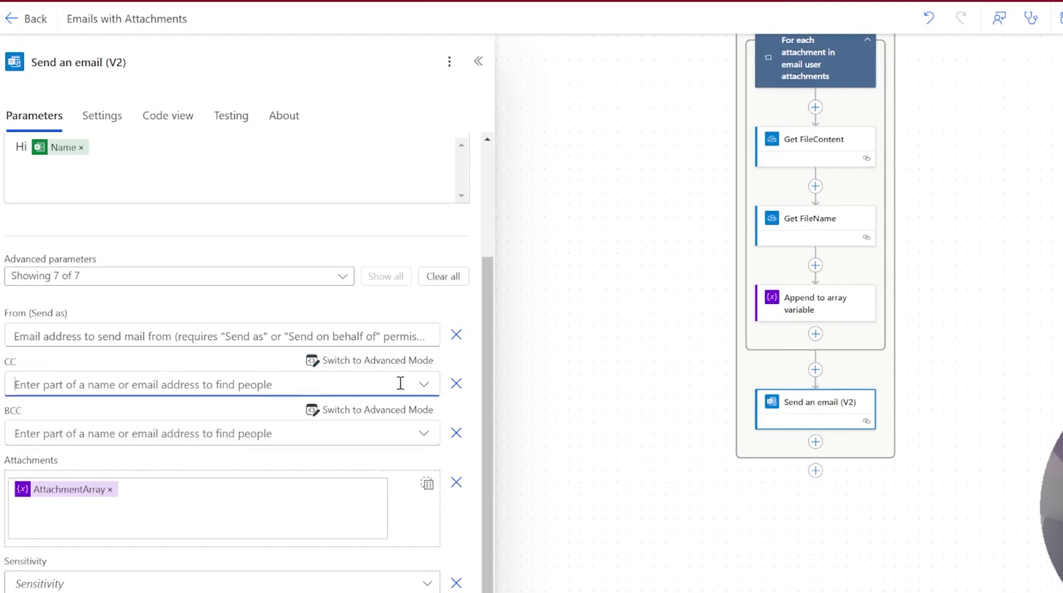
left_click(354, 360)
left_click(442, 397)
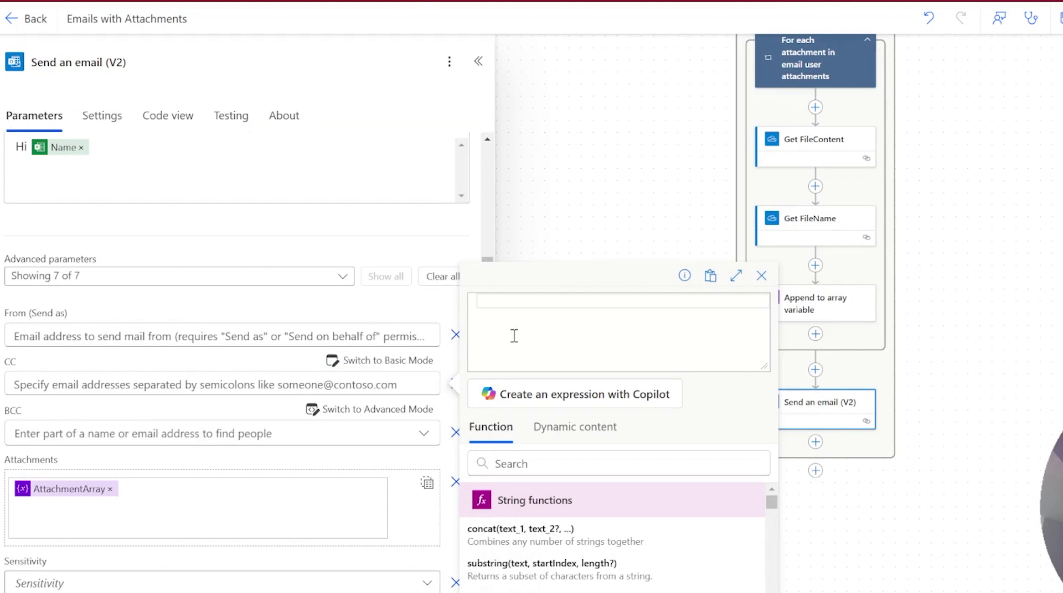
type("item()?['CC']")
key("ctrl+a")
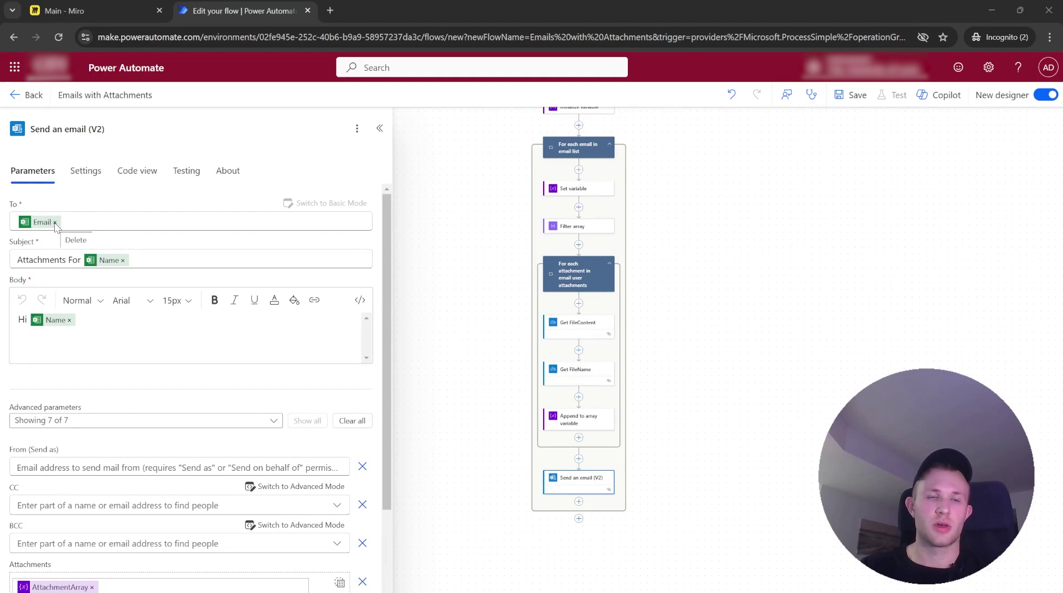
- Replace the To recipient with a pasted address and save the flow
left_click(55, 222)
key("ctrl+v")
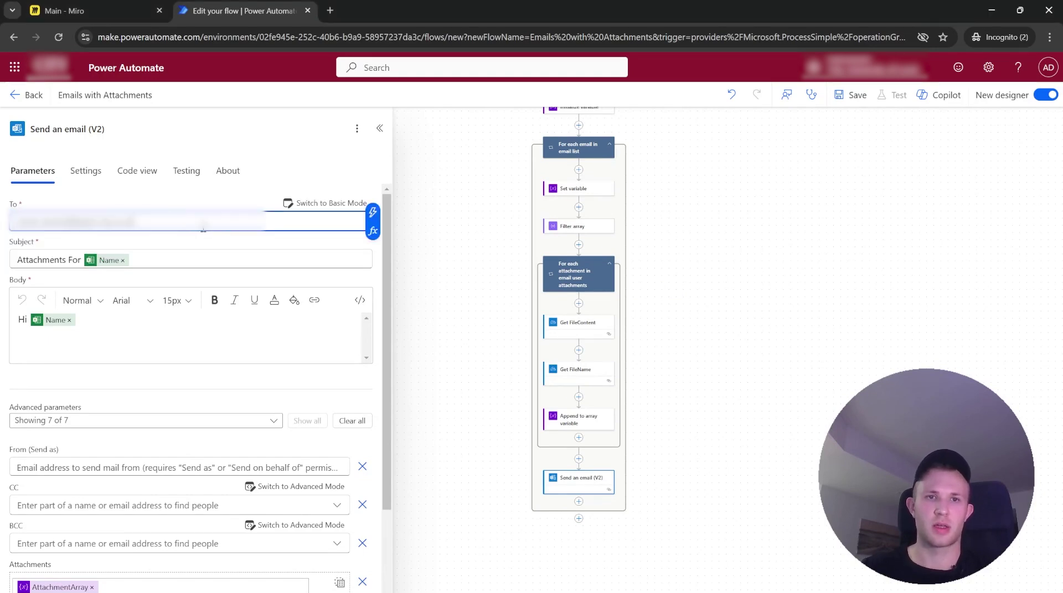
left_click(326, 203)
left_click(852, 96)
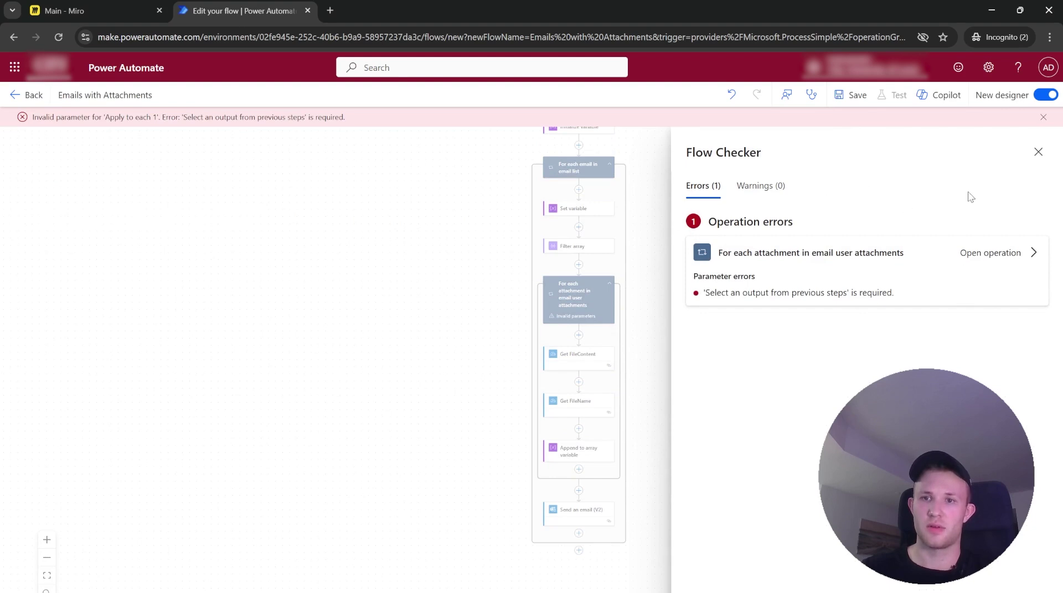
- Set the For each attachment loop's input to the Filter array's Body output
left_click(929, 283)
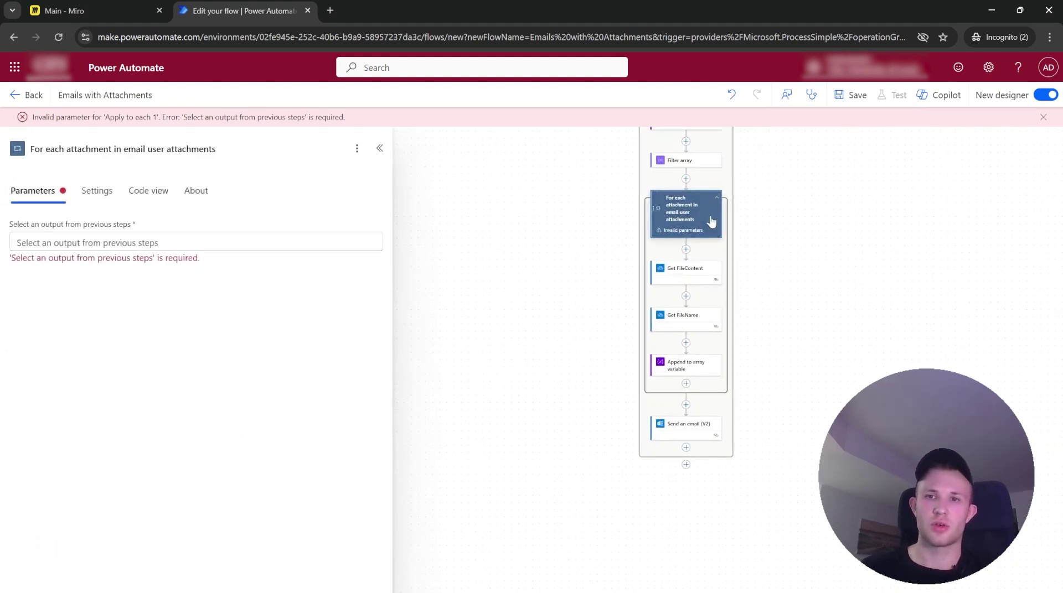
left_click(164, 243)
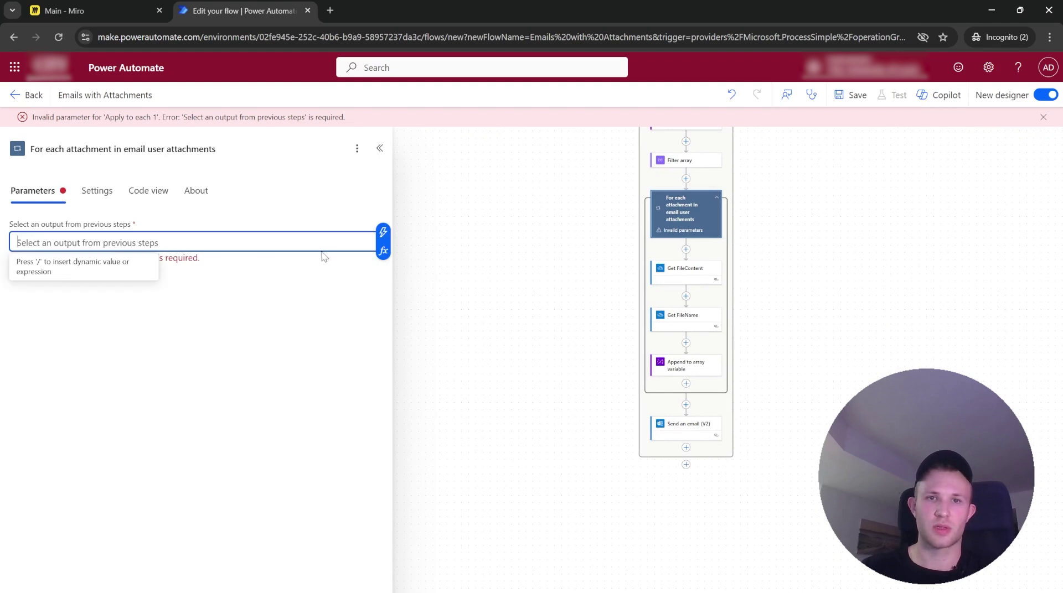
left_click(382, 251)
left_click(485, 365)
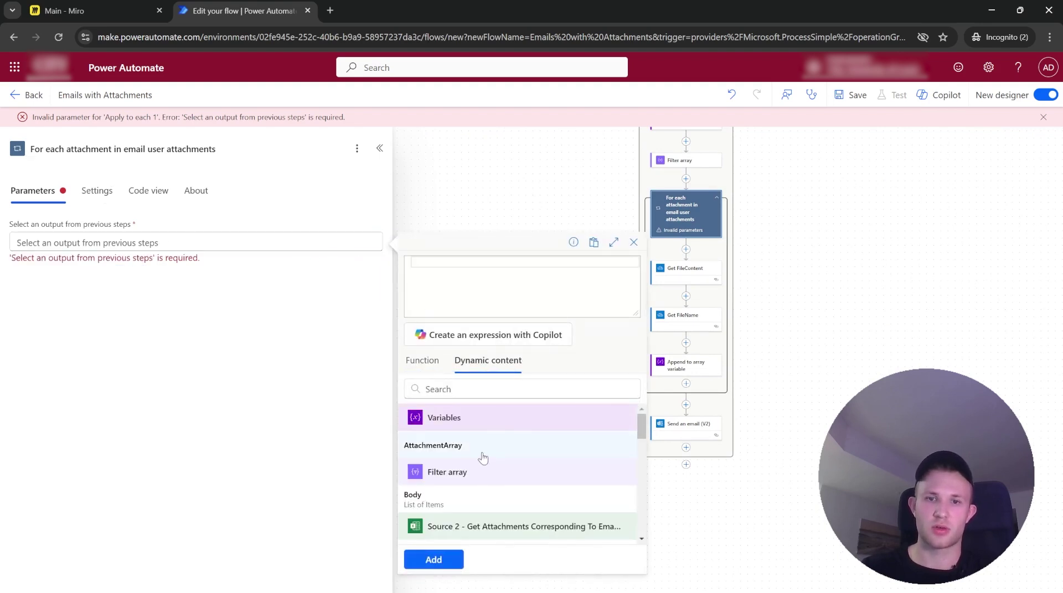
scroll(476, 471, "down", 5)
left_click(437, 440)
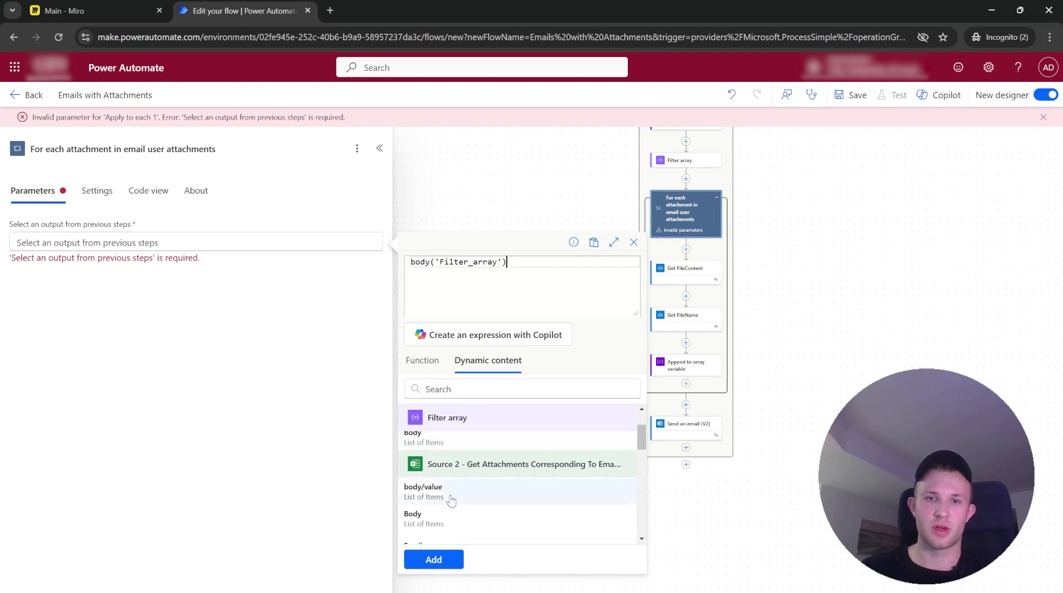
left_click(437, 558)
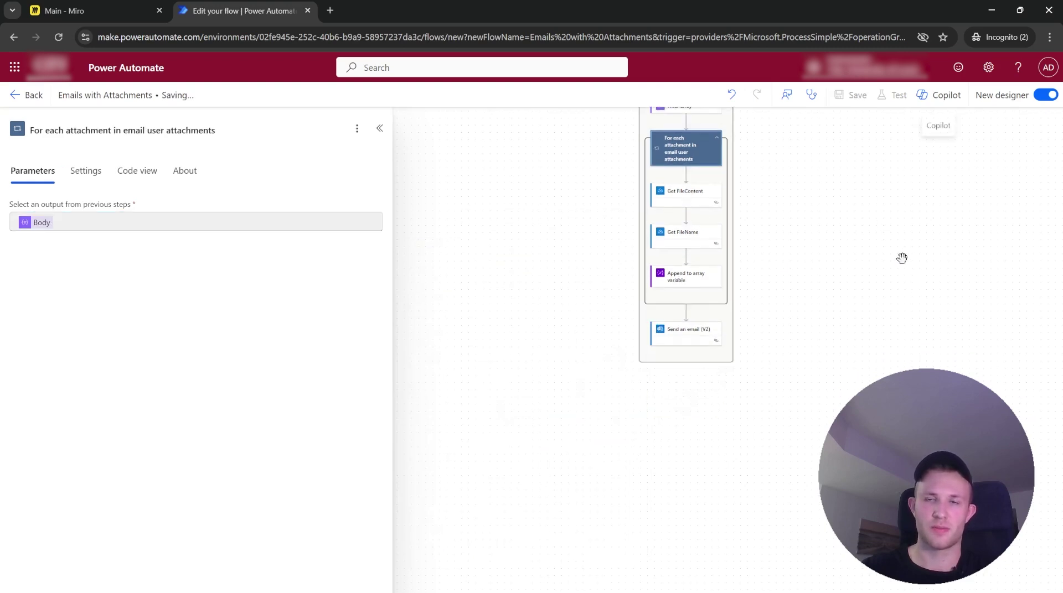
- Test-run the flow and check Alex's and Mike's attachment emails in Outlook
left_click(892, 94)
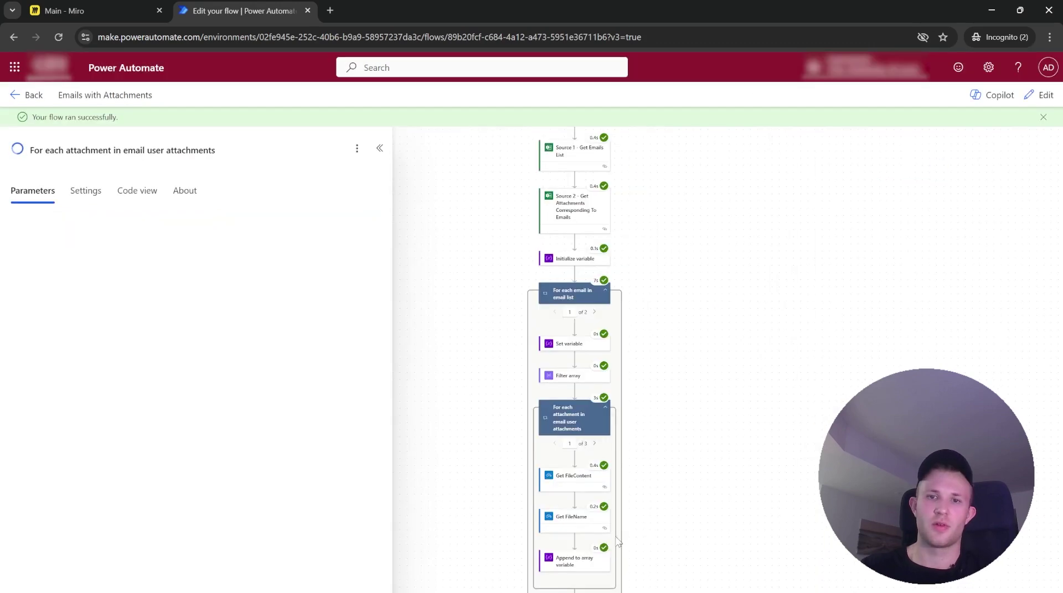
scroll(505, 391, "down", 3)
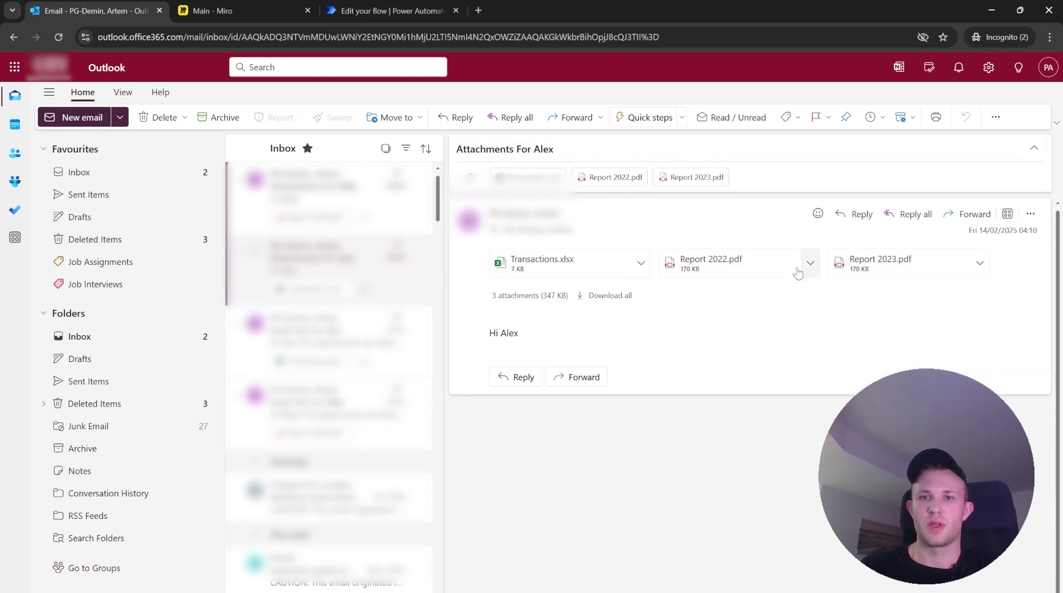
key("Up")
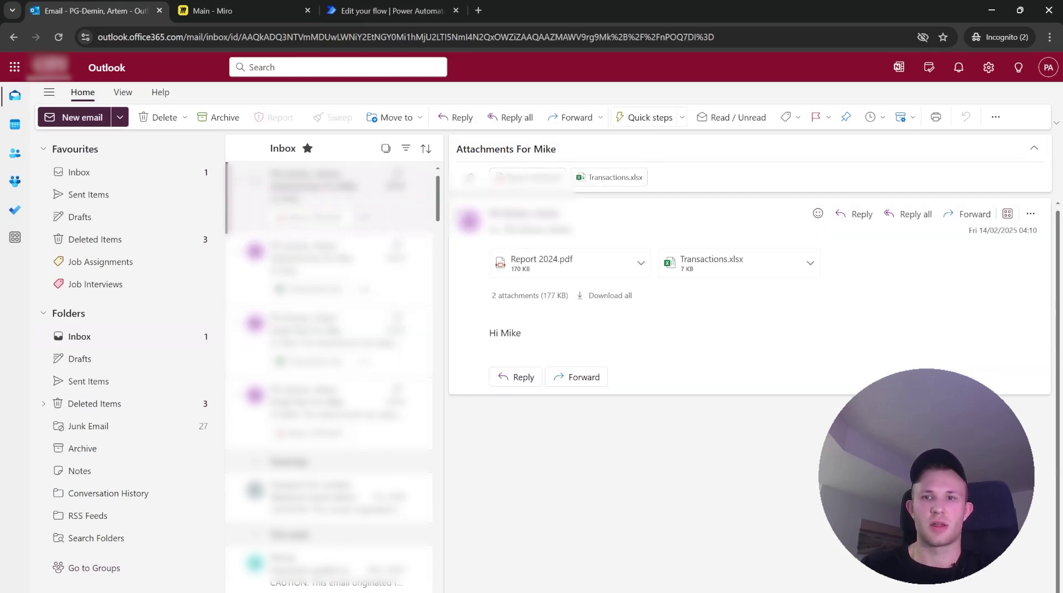